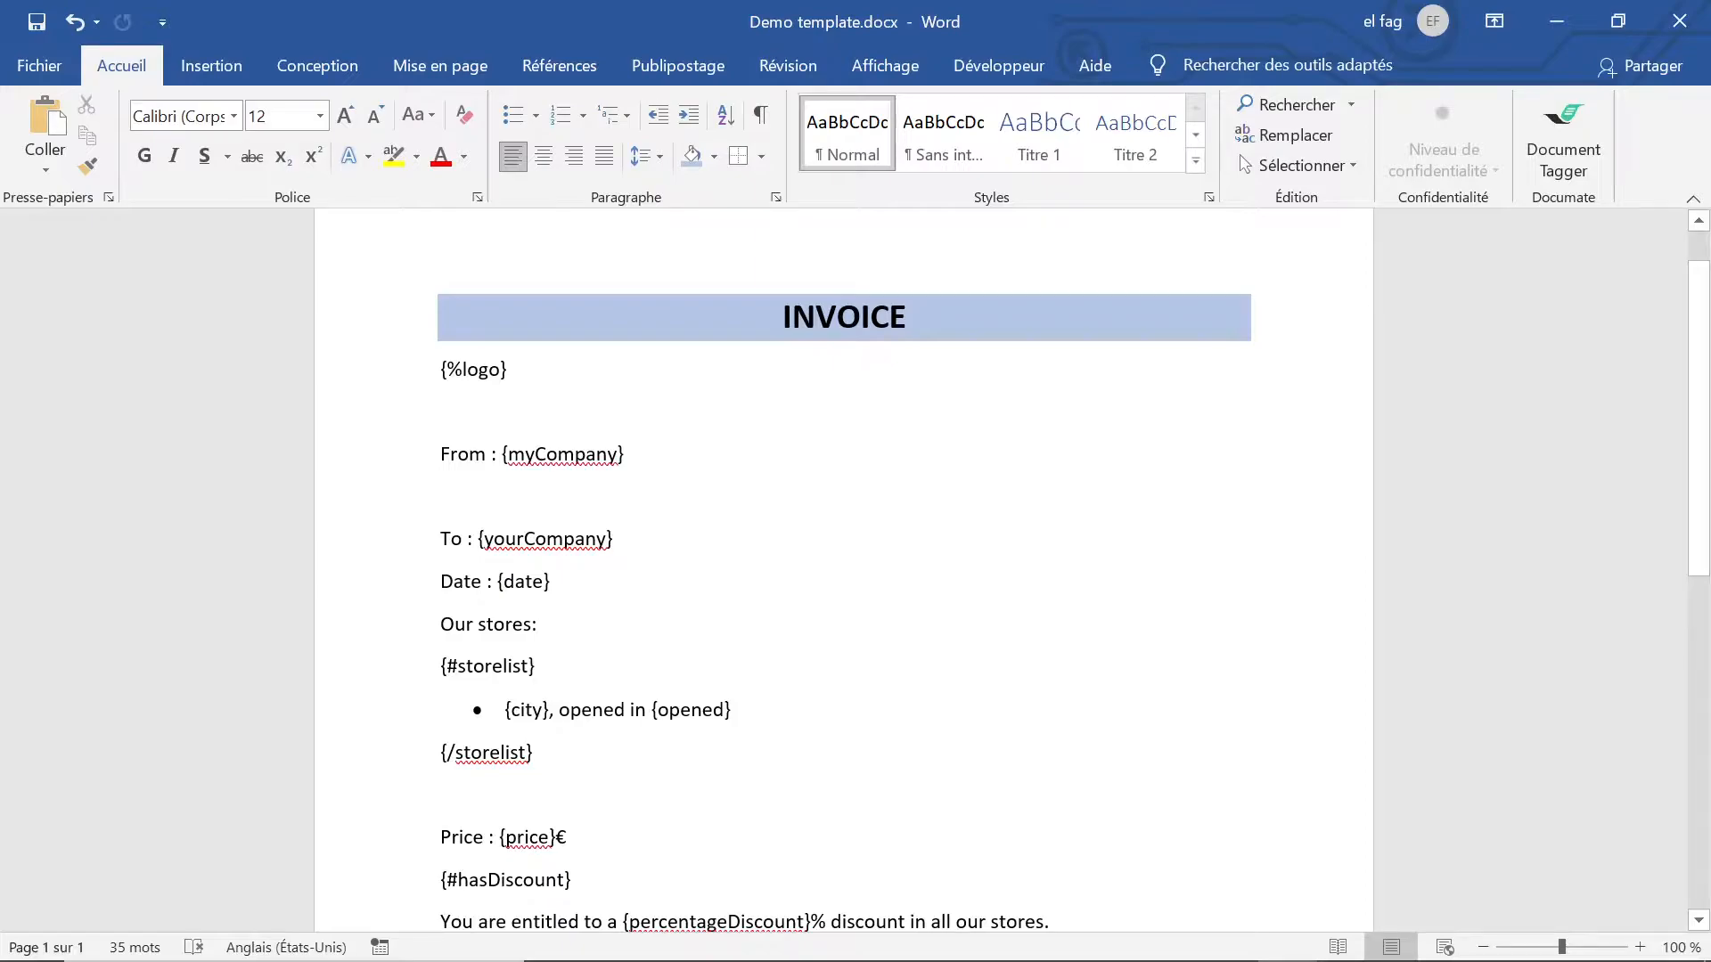
# Step: Insert a table with two columns and one row on a new line below the {/storelist} tag
pyautogui.moveTo(415, 666); pyautogui.dragTo(427, 766)
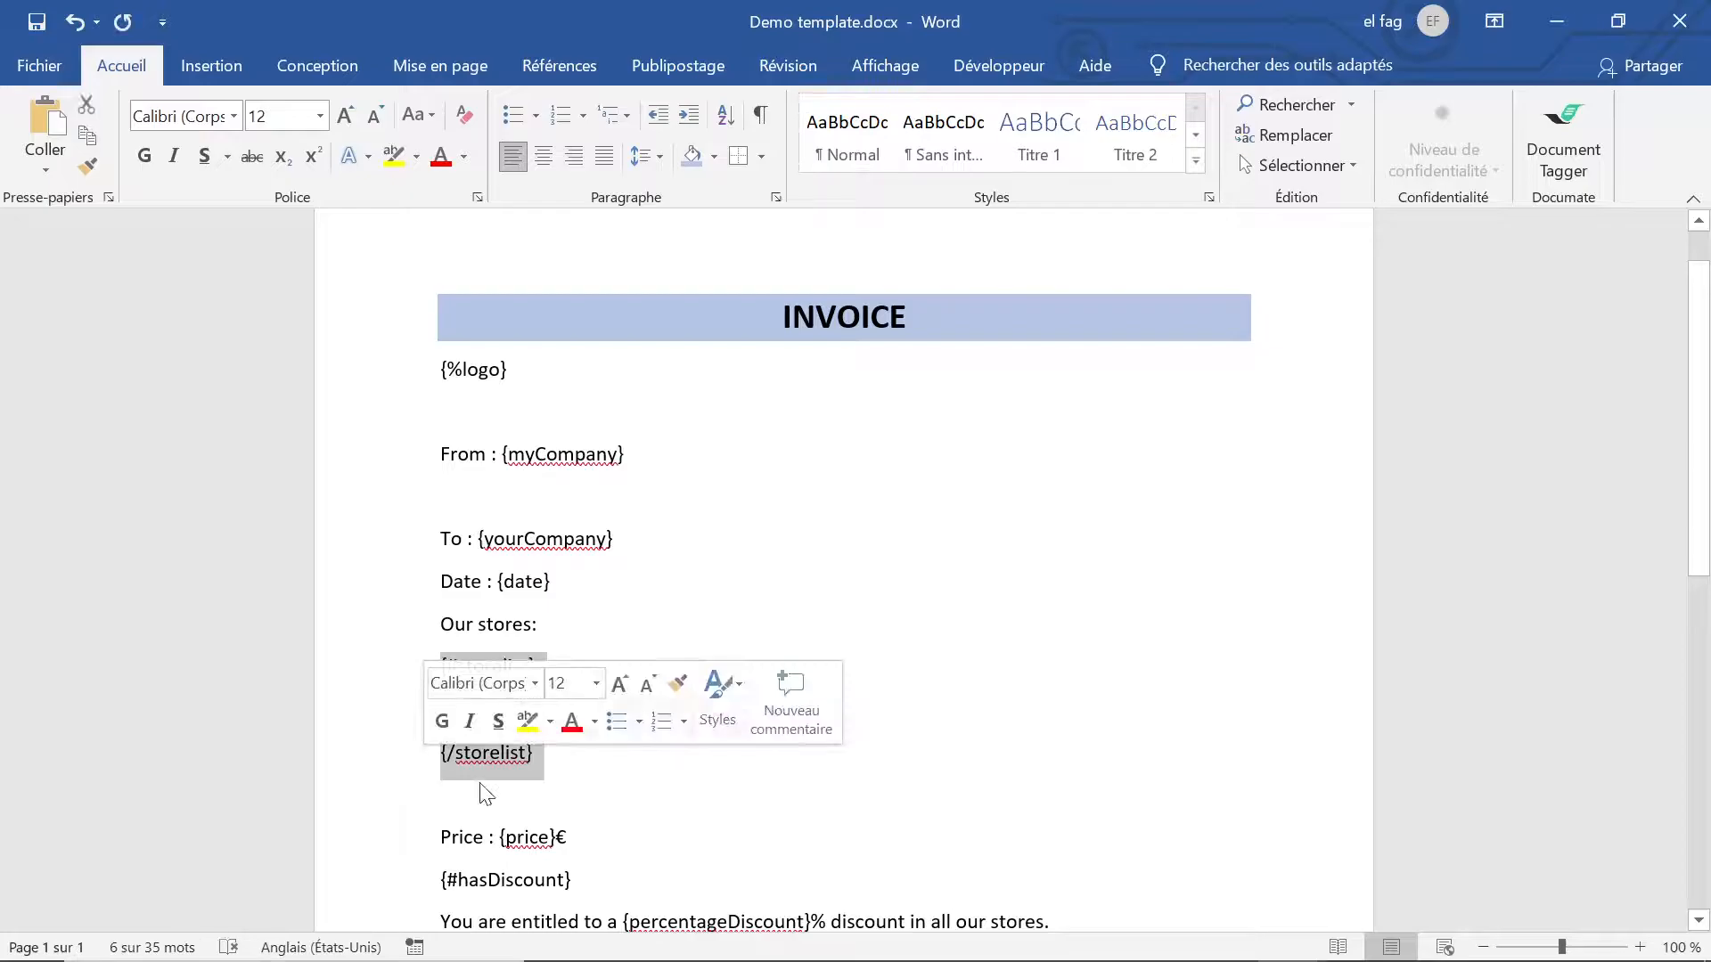
pyautogui.click(557, 778)
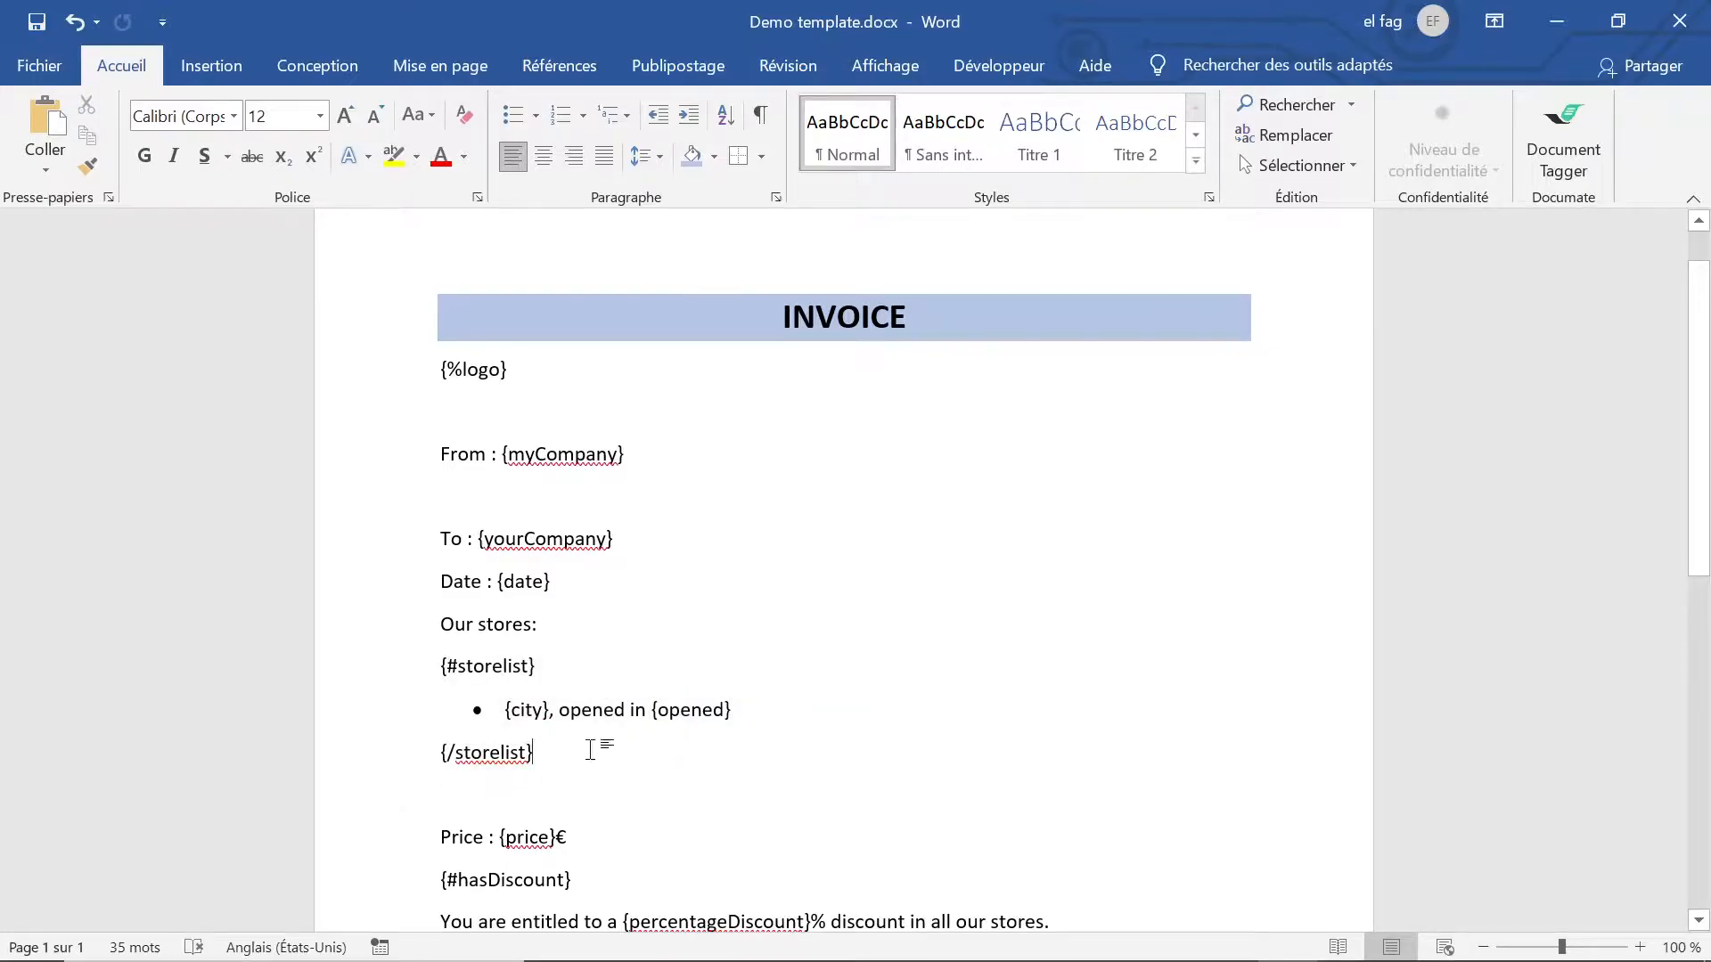
pyautogui.press('Return')
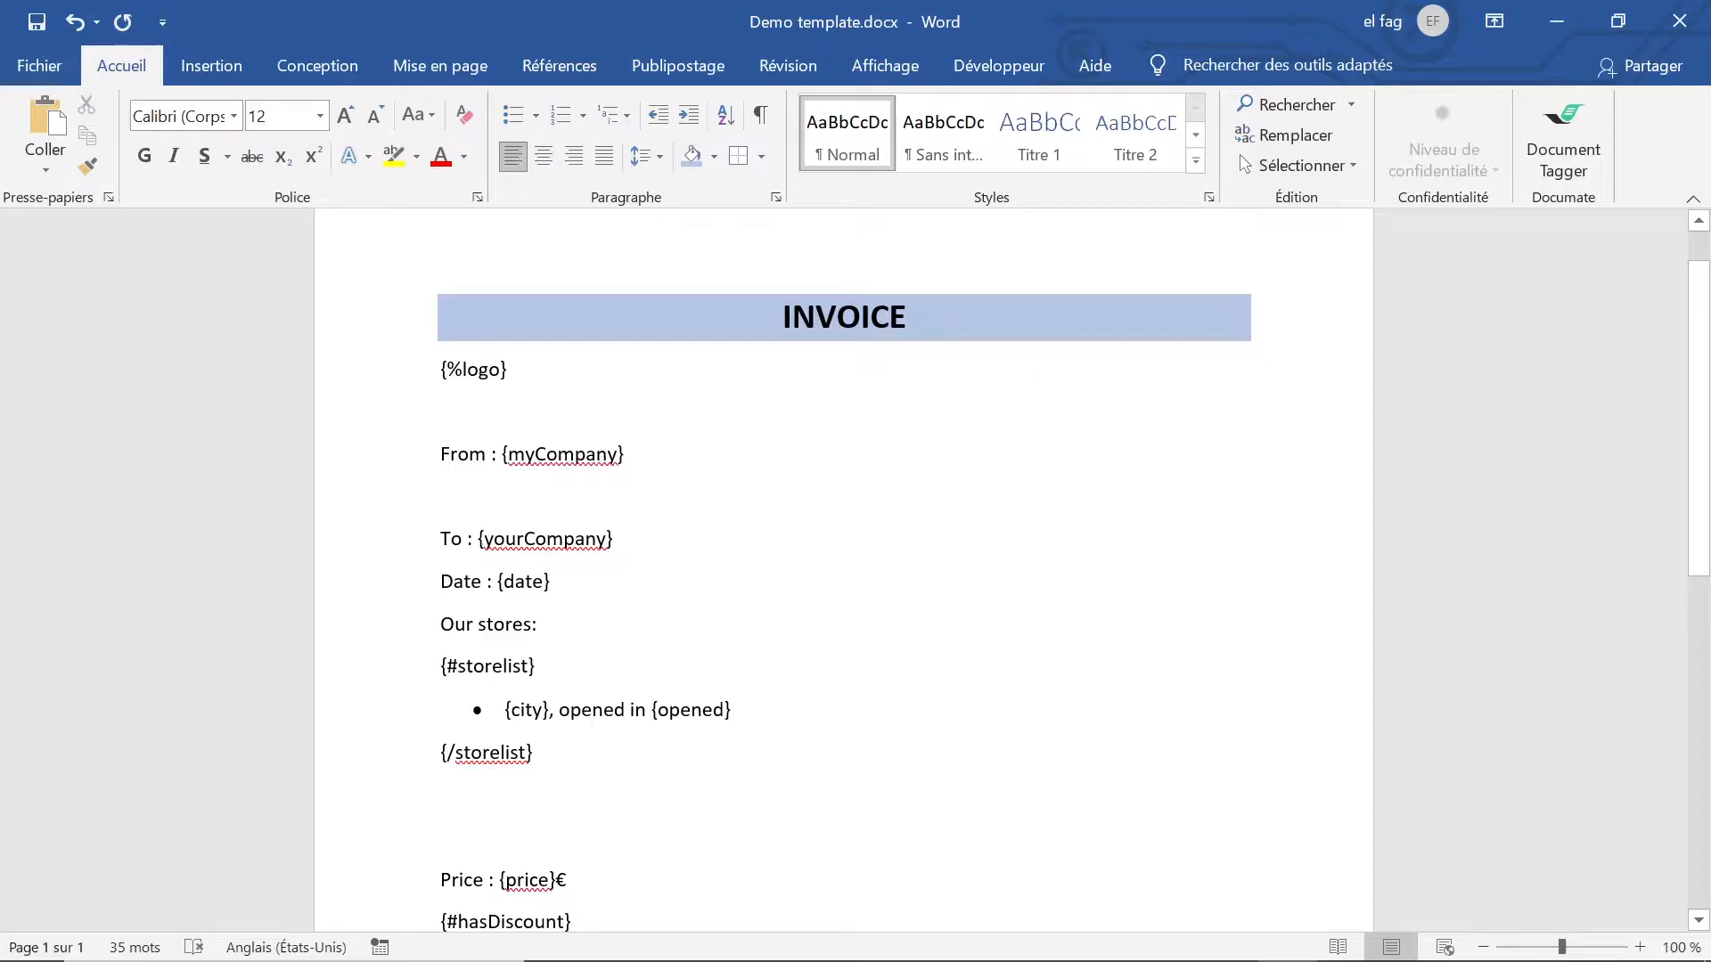
pyautogui.click(232, 78)
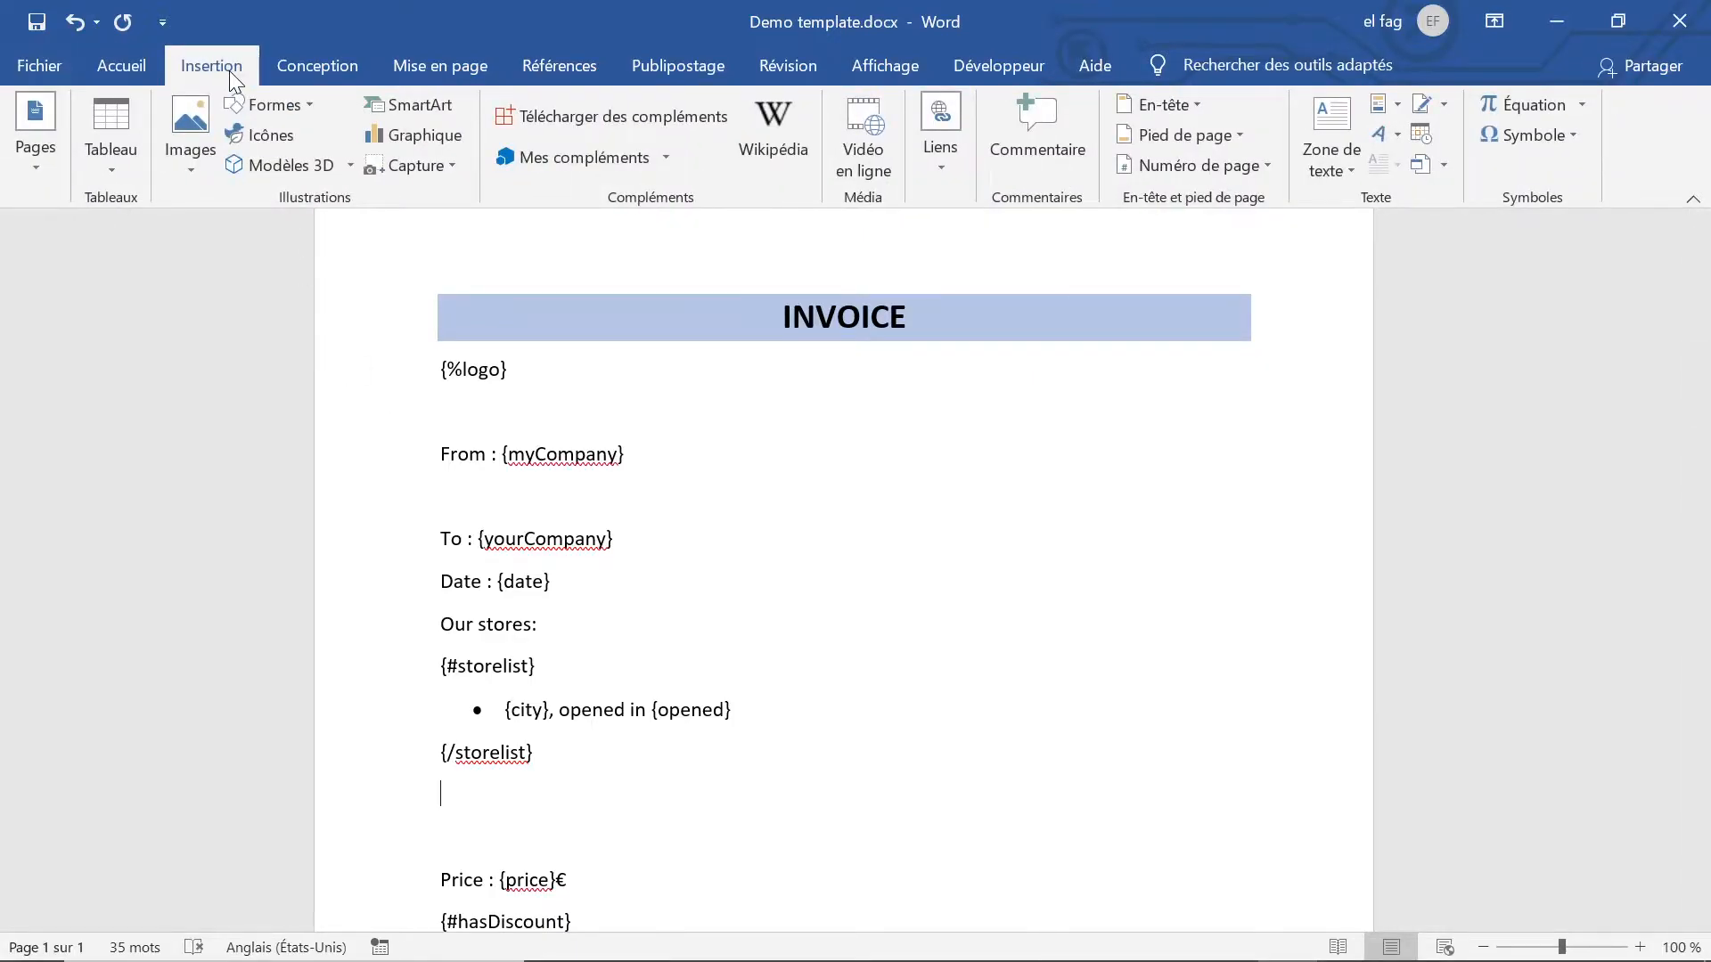
pyautogui.click(125, 109)
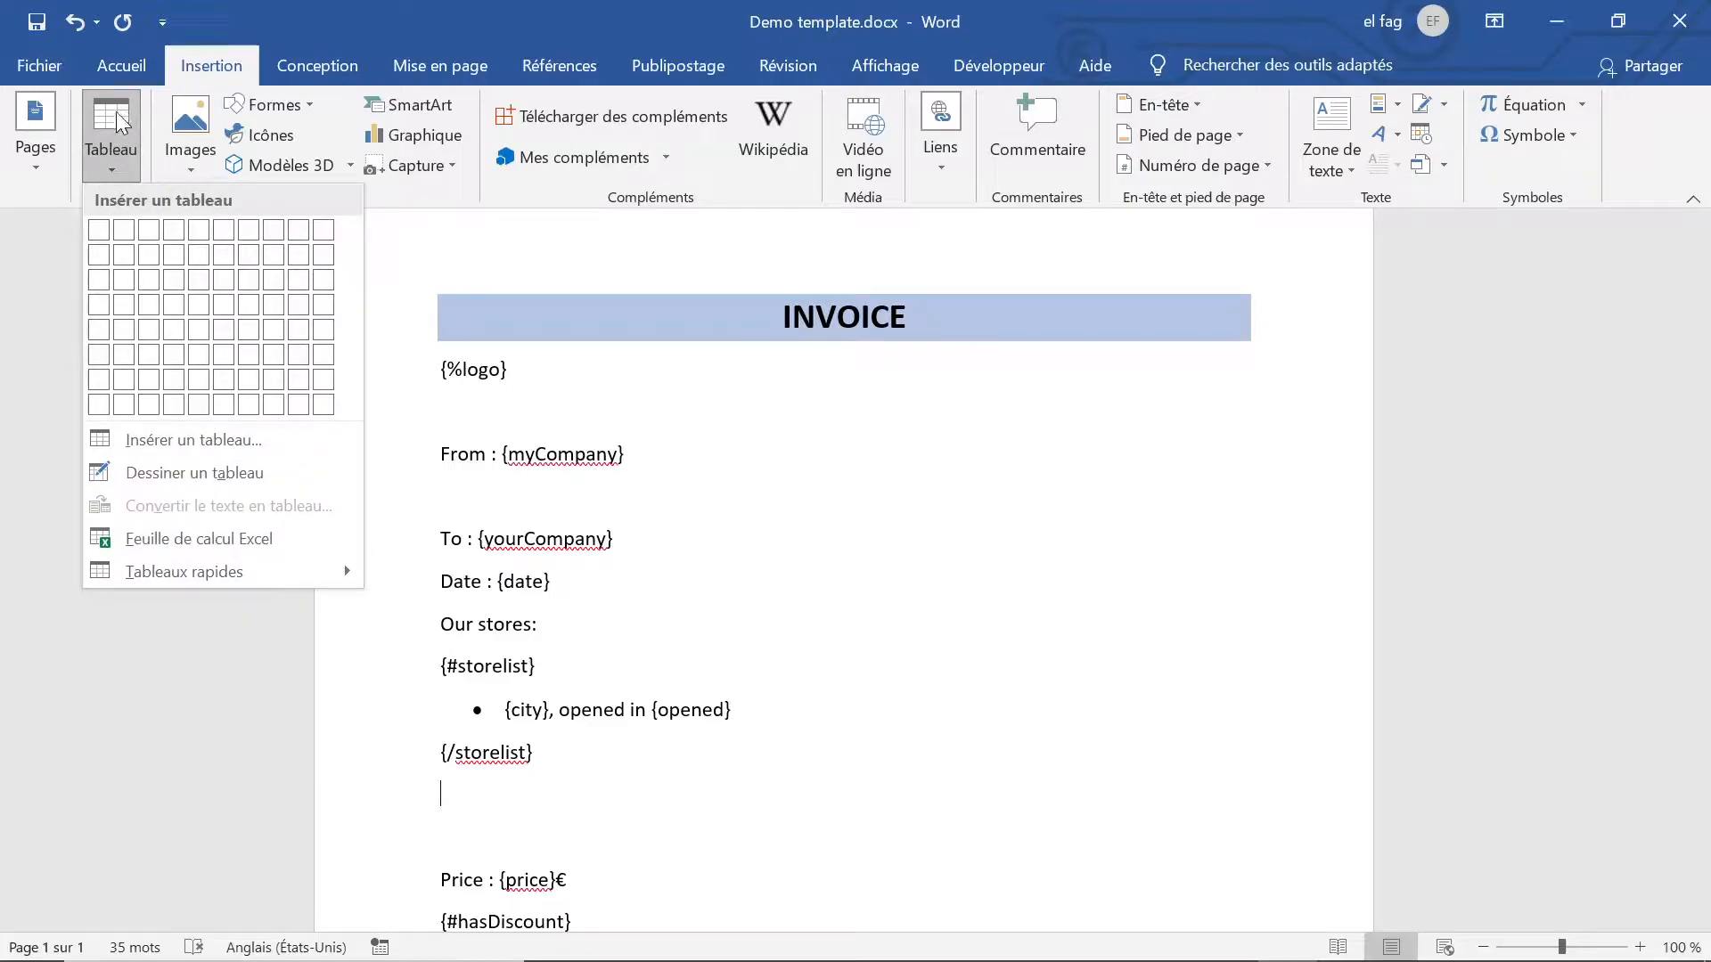
pyautogui.click(125, 234)
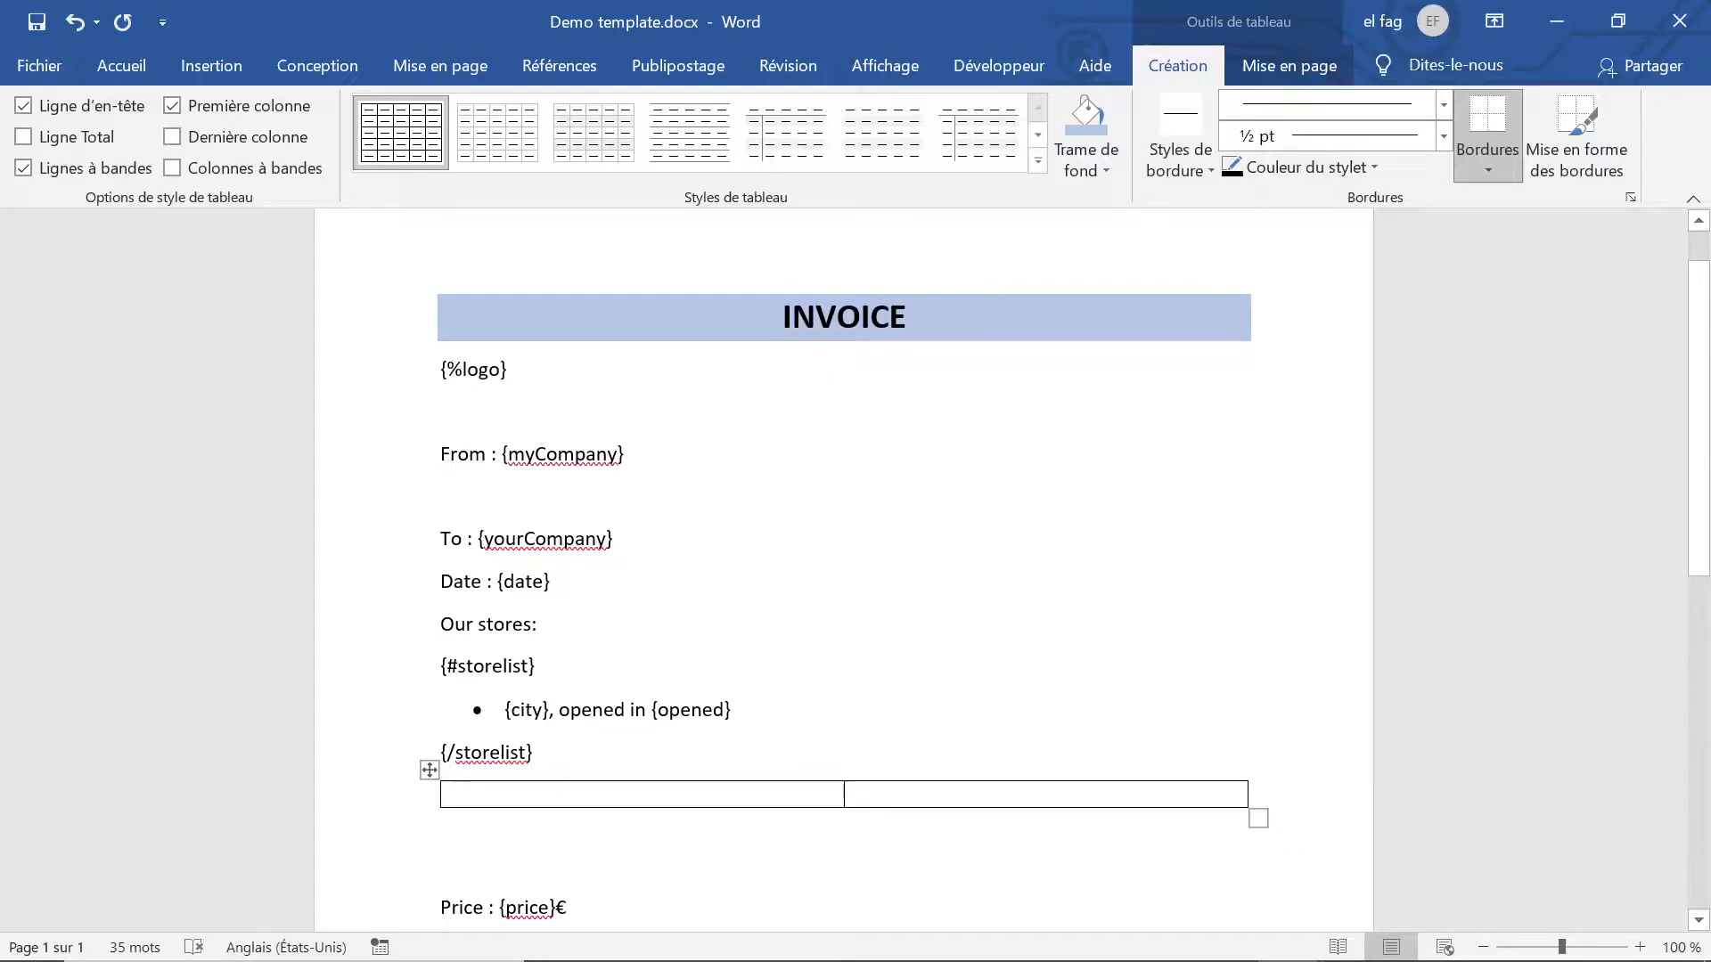
# Step: Move the {#storelist} tag from above the bullet into the table's first cell
pyautogui.moveTo(523, 673); pyautogui.dragTo(440, 670)
pyautogui.hotkey('ctrl', 'c')
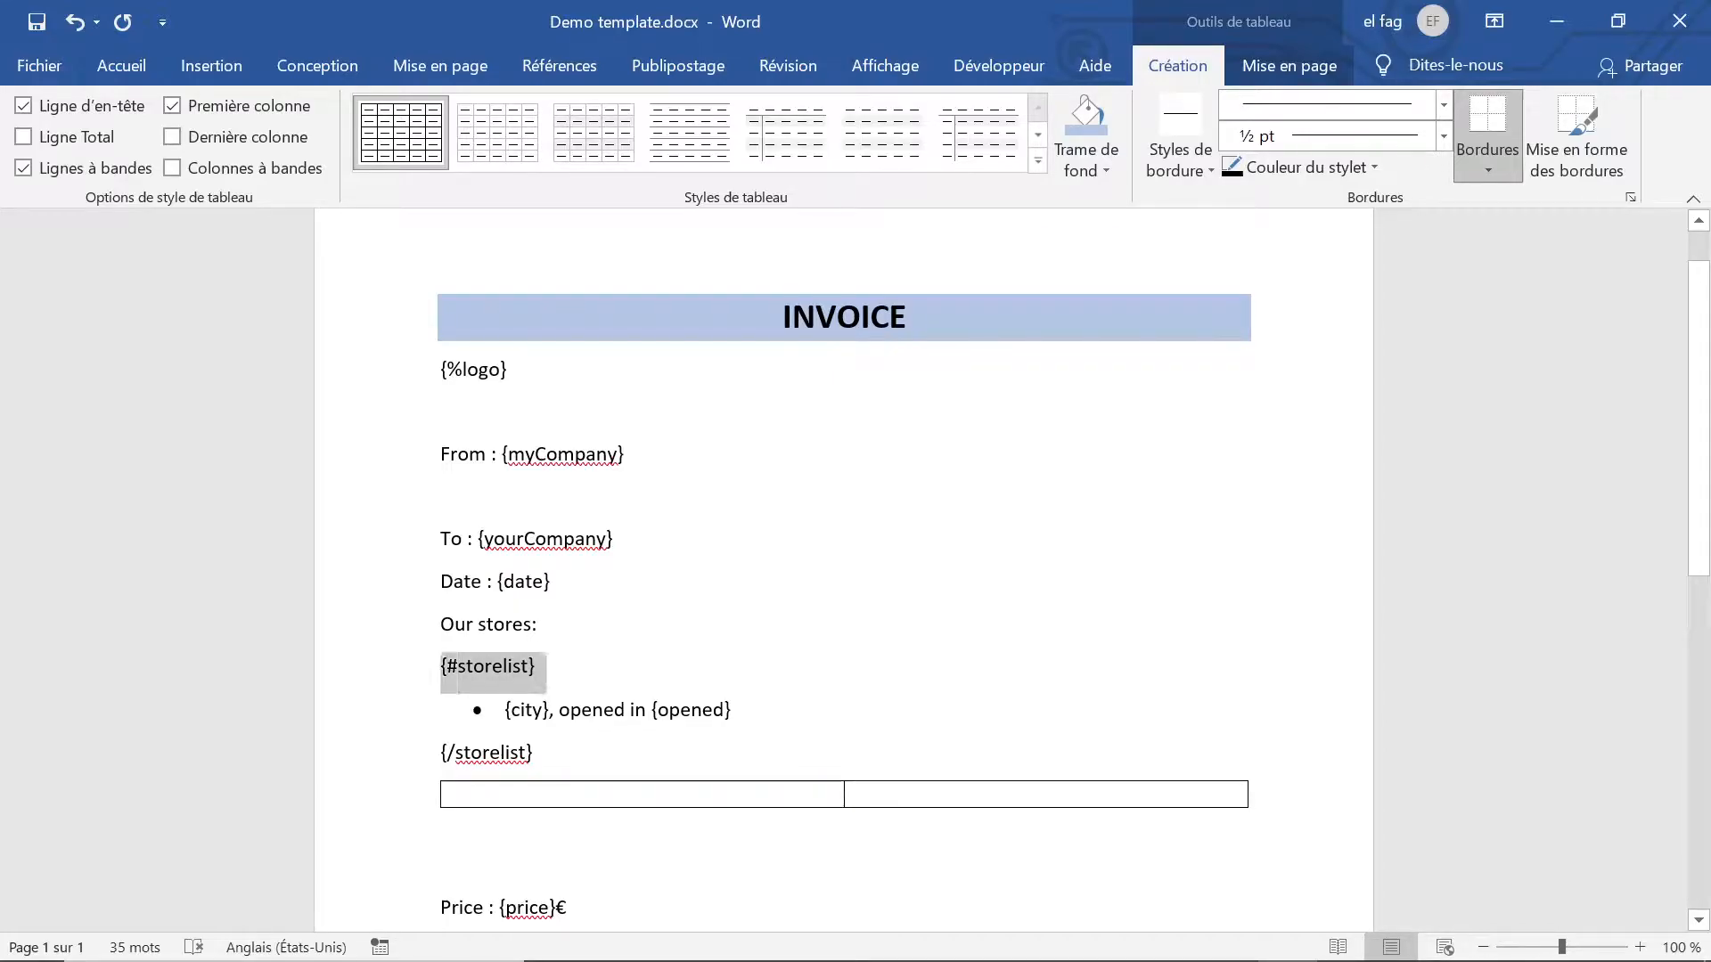
pyautogui.press('Delete')
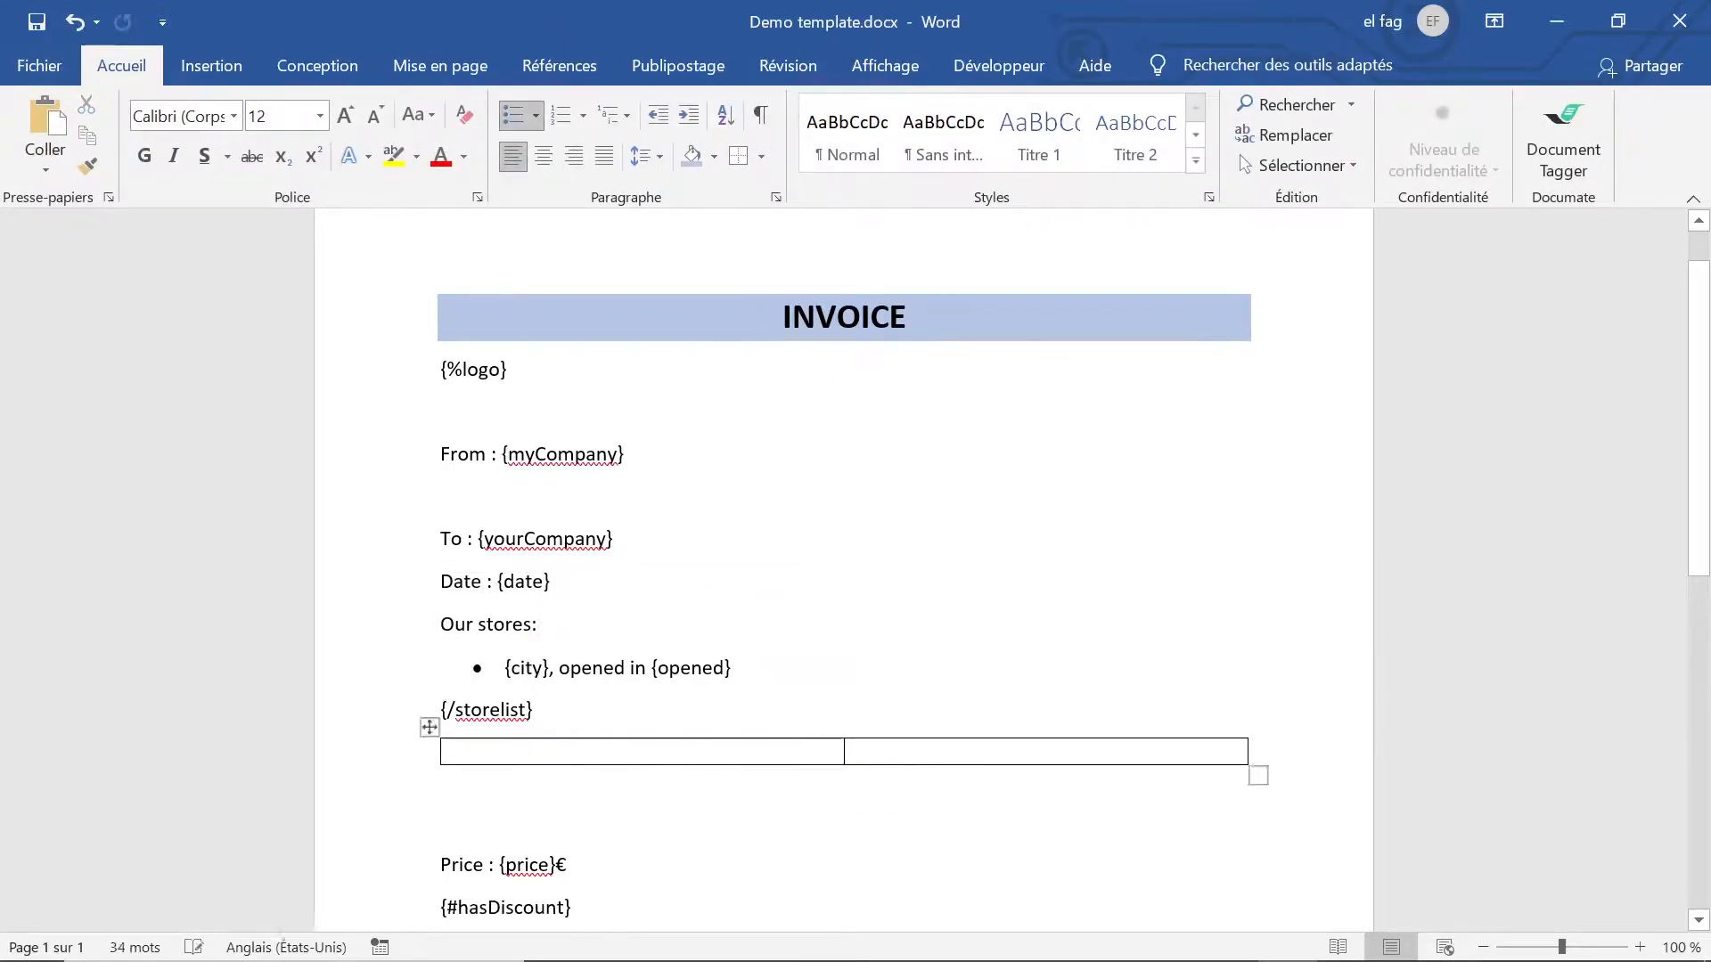
pyautogui.click(504, 747)
pyautogui.hotkey('ctrl', 'v')
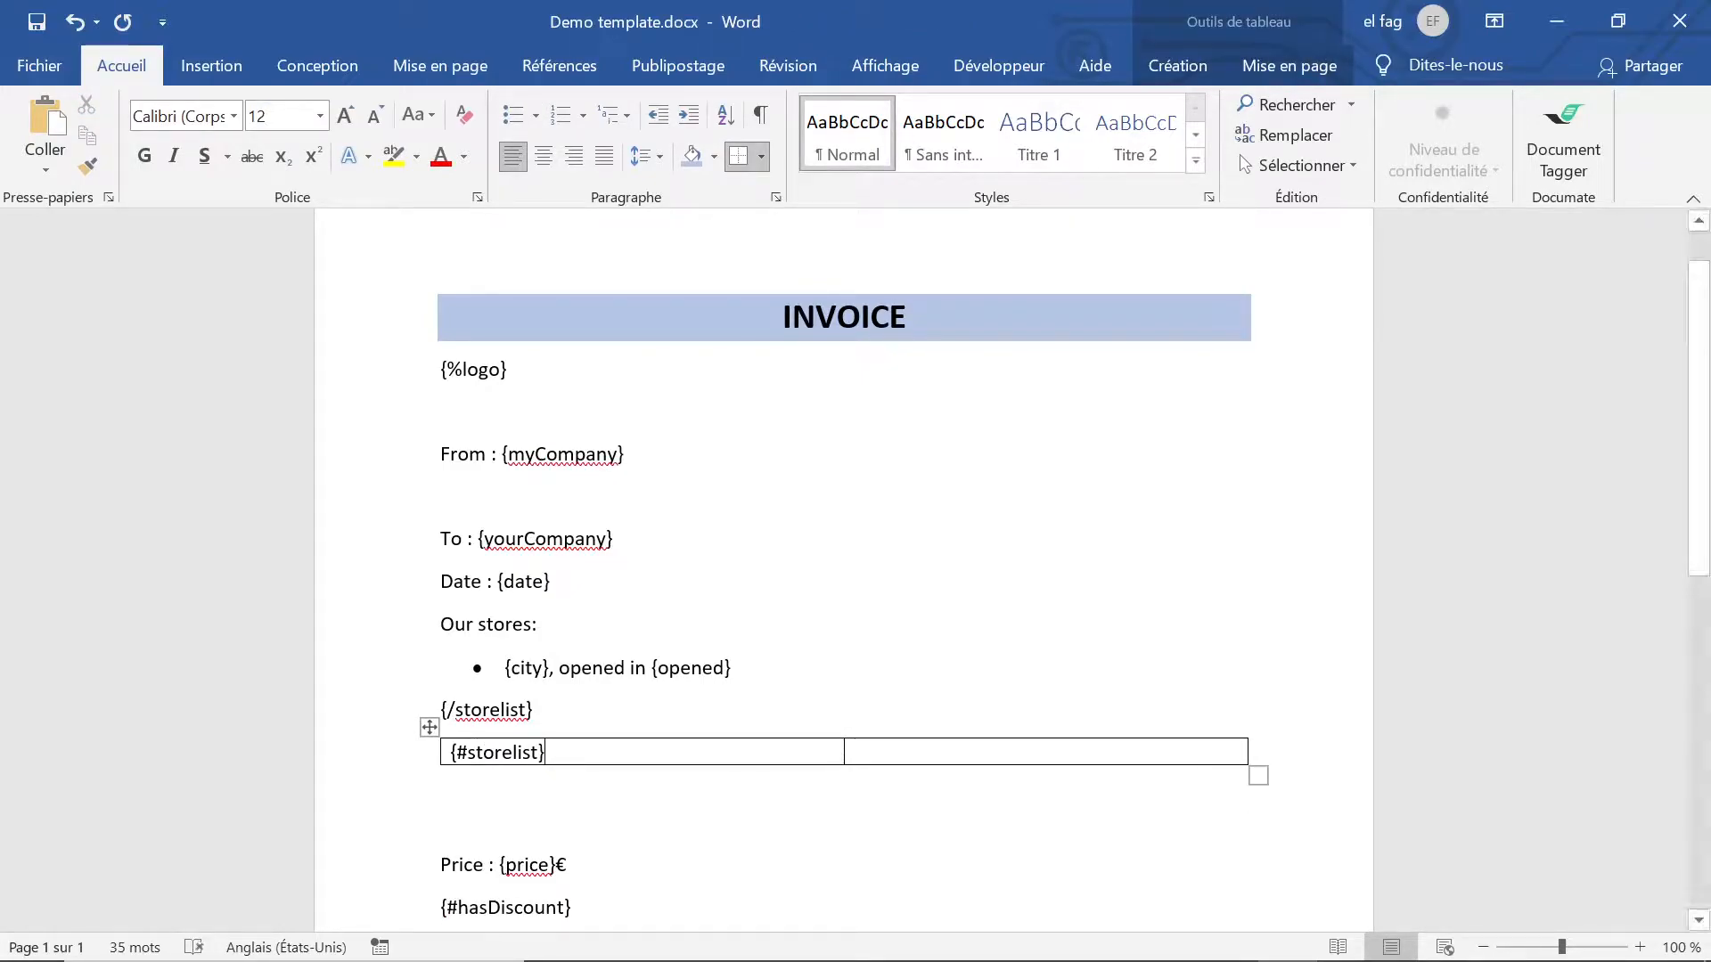
# Step: Move the {city} tag from the bullet to after {#storelist} in the first cell, without its trailing comma
pyautogui.moveTo(558, 668); pyautogui.dragTo(504, 668)
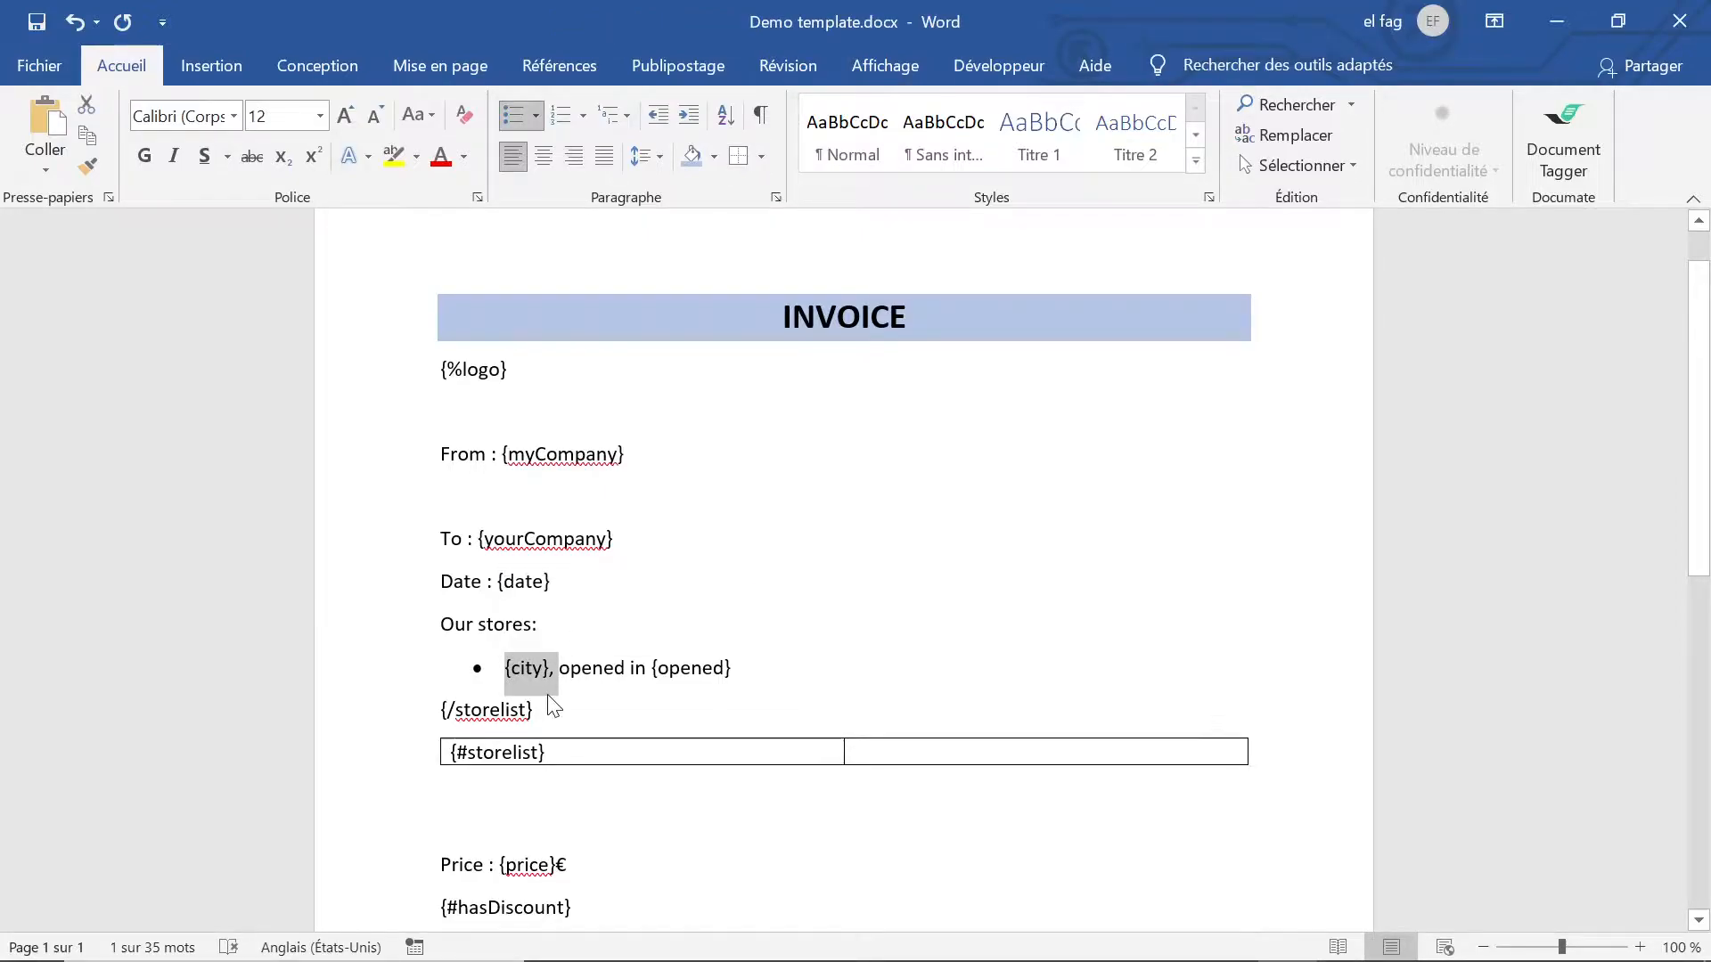
pyautogui.hotkey('ctrl', 'x')
pyautogui.click(607, 754)
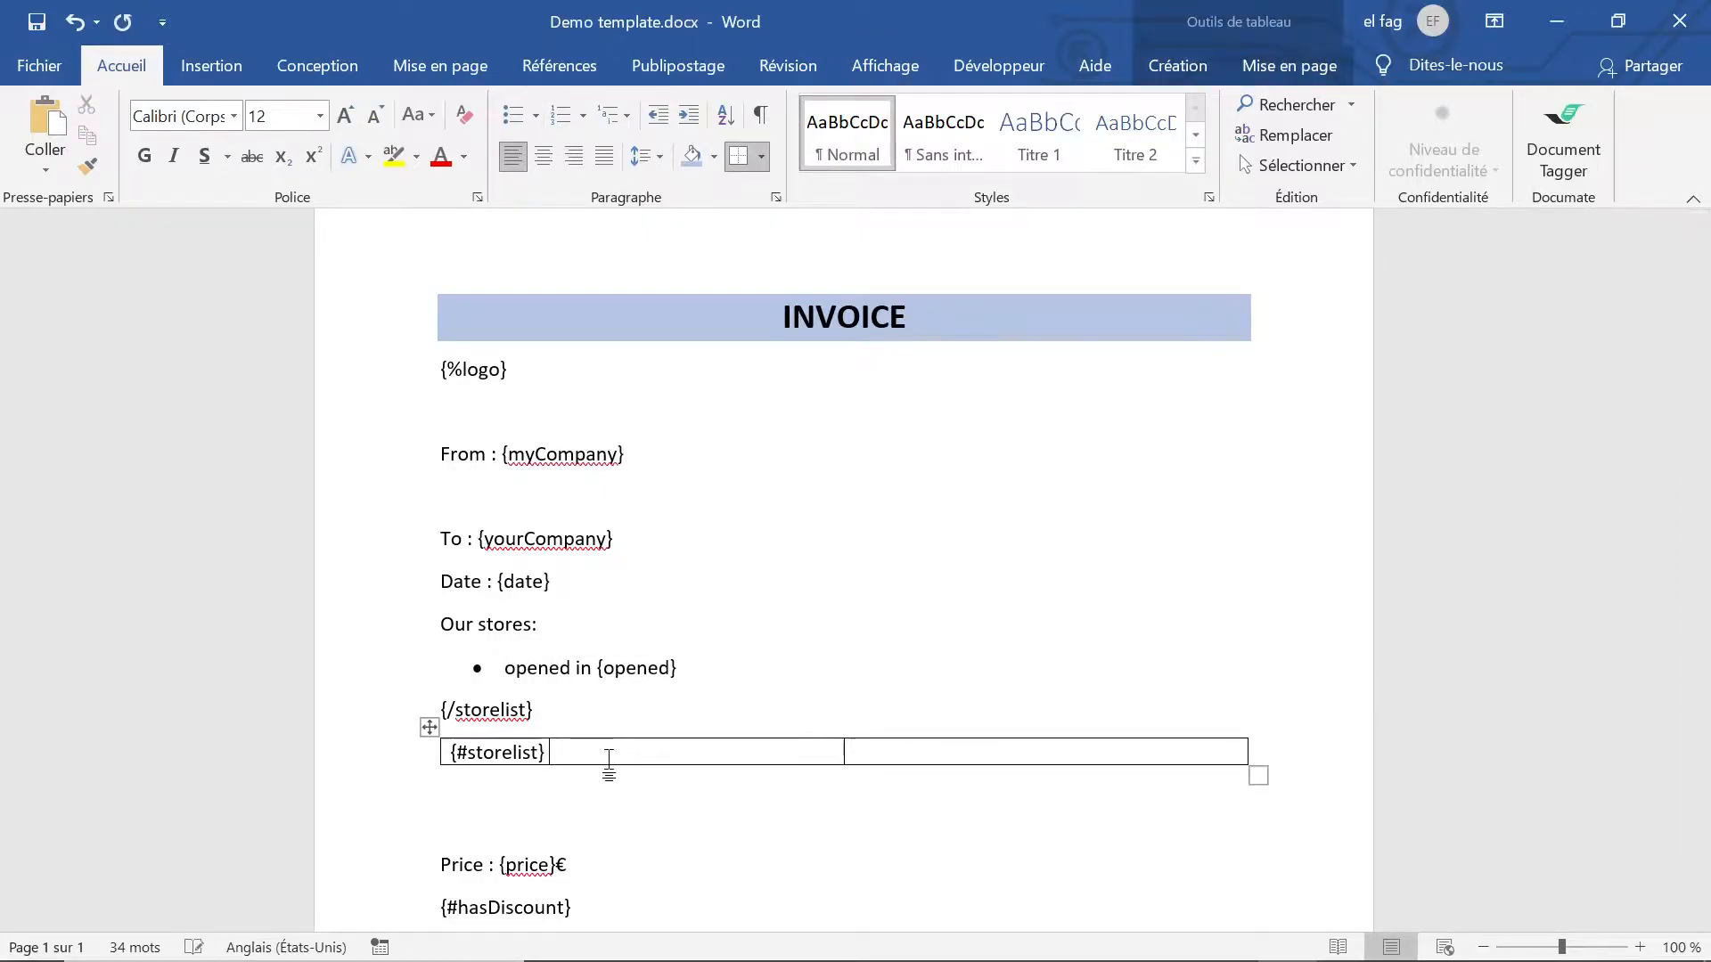
pyautogui.hotkey('ctrl', 'v')
pyautogui.press('BackSpace')
pyautogui.press('BackSpace')
# Step: Copy the {opened} tag from the bullet into the table's second cell
pyautogui.moveTo(678, 669); pyautogui.dragTo(596, 669)
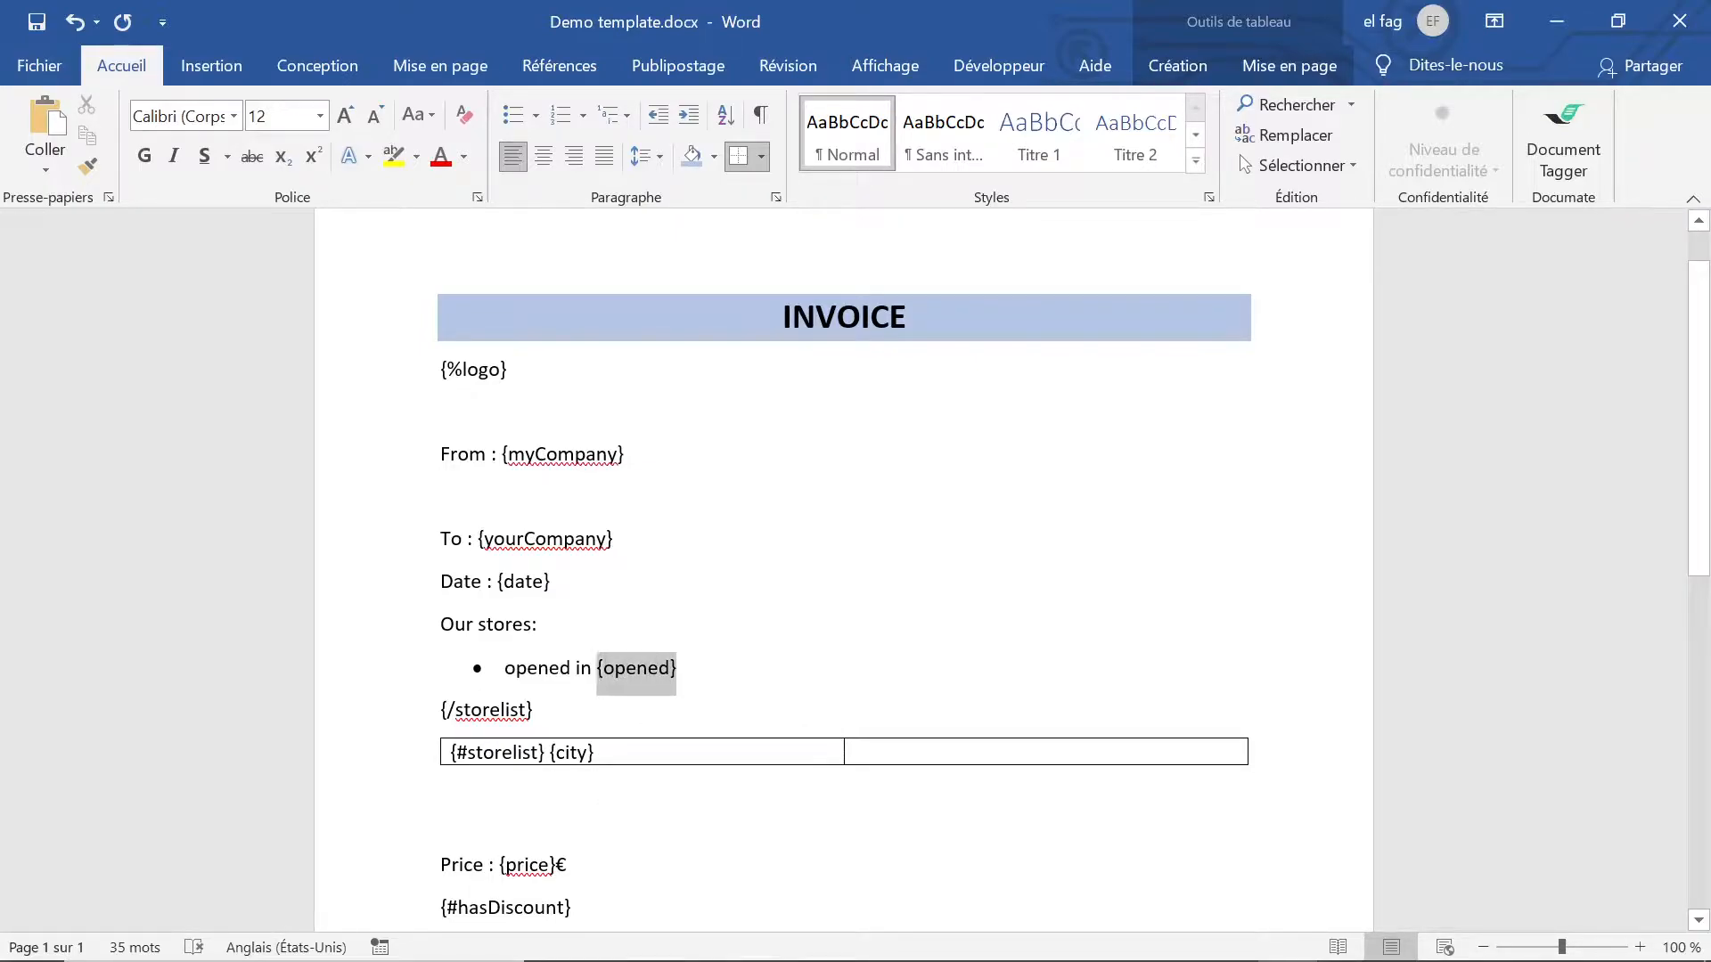
pyautogui.click(915, 754)
pyautogui.hotkey('ctrl', 'v')
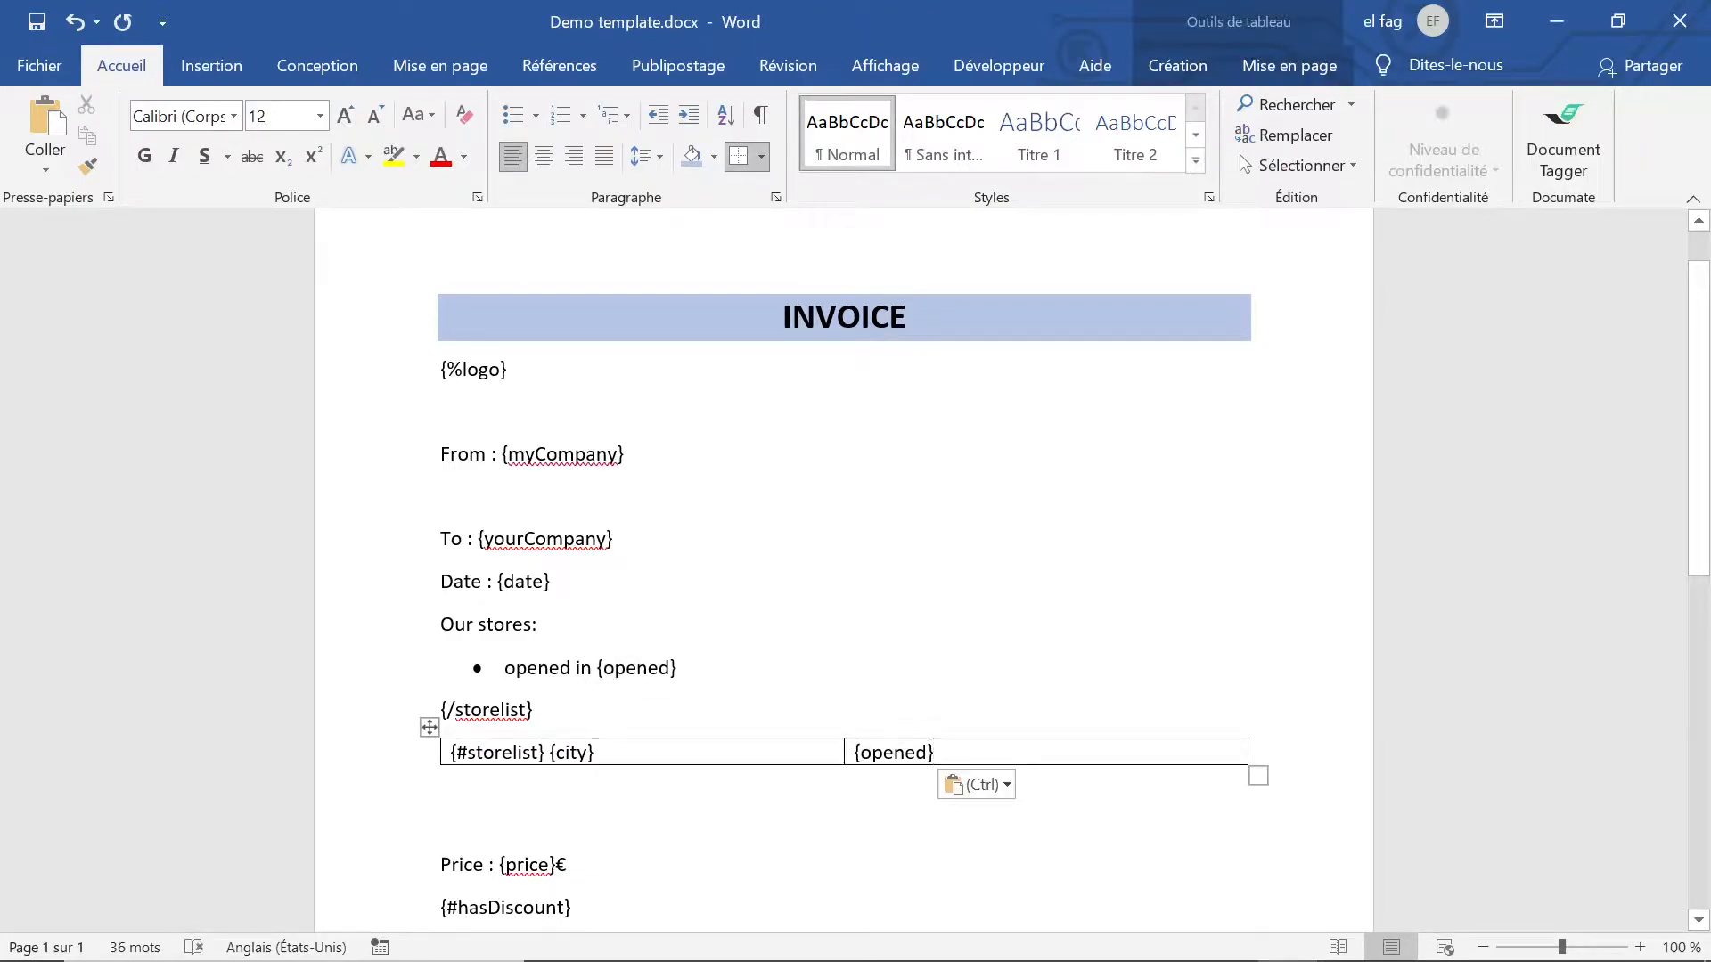
# Step: Move the {/storelist} tag from above the table to directly after {opened} in the second cell
pyautogui.moveTo(534, 710); pyautogui.dragTo(440, 711)
pyautogui.hotkey('ctrl', 'x')
pyautogui.click(1000, 751)
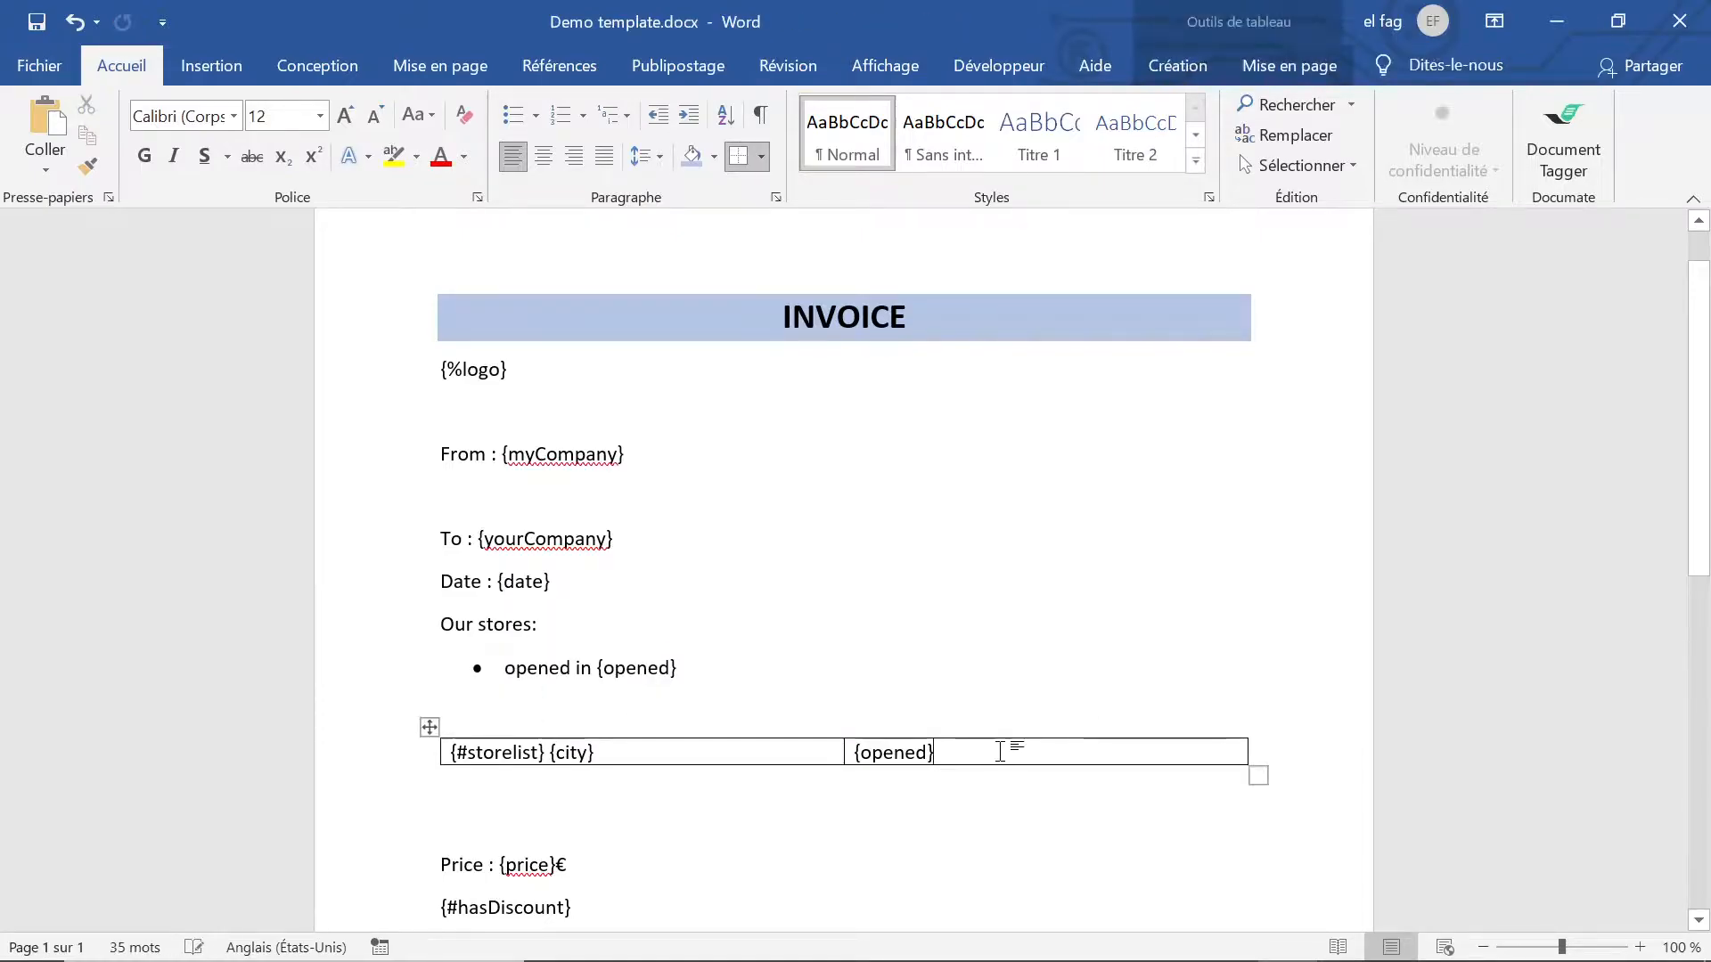
pyautogui.hotkey('ctrl', 'v')
# Step: Delete the leftover "opened in {opened}" bullet line above the table
pyautogui.moveTo(688, 668); pyautogui.dragTo(373, 679)
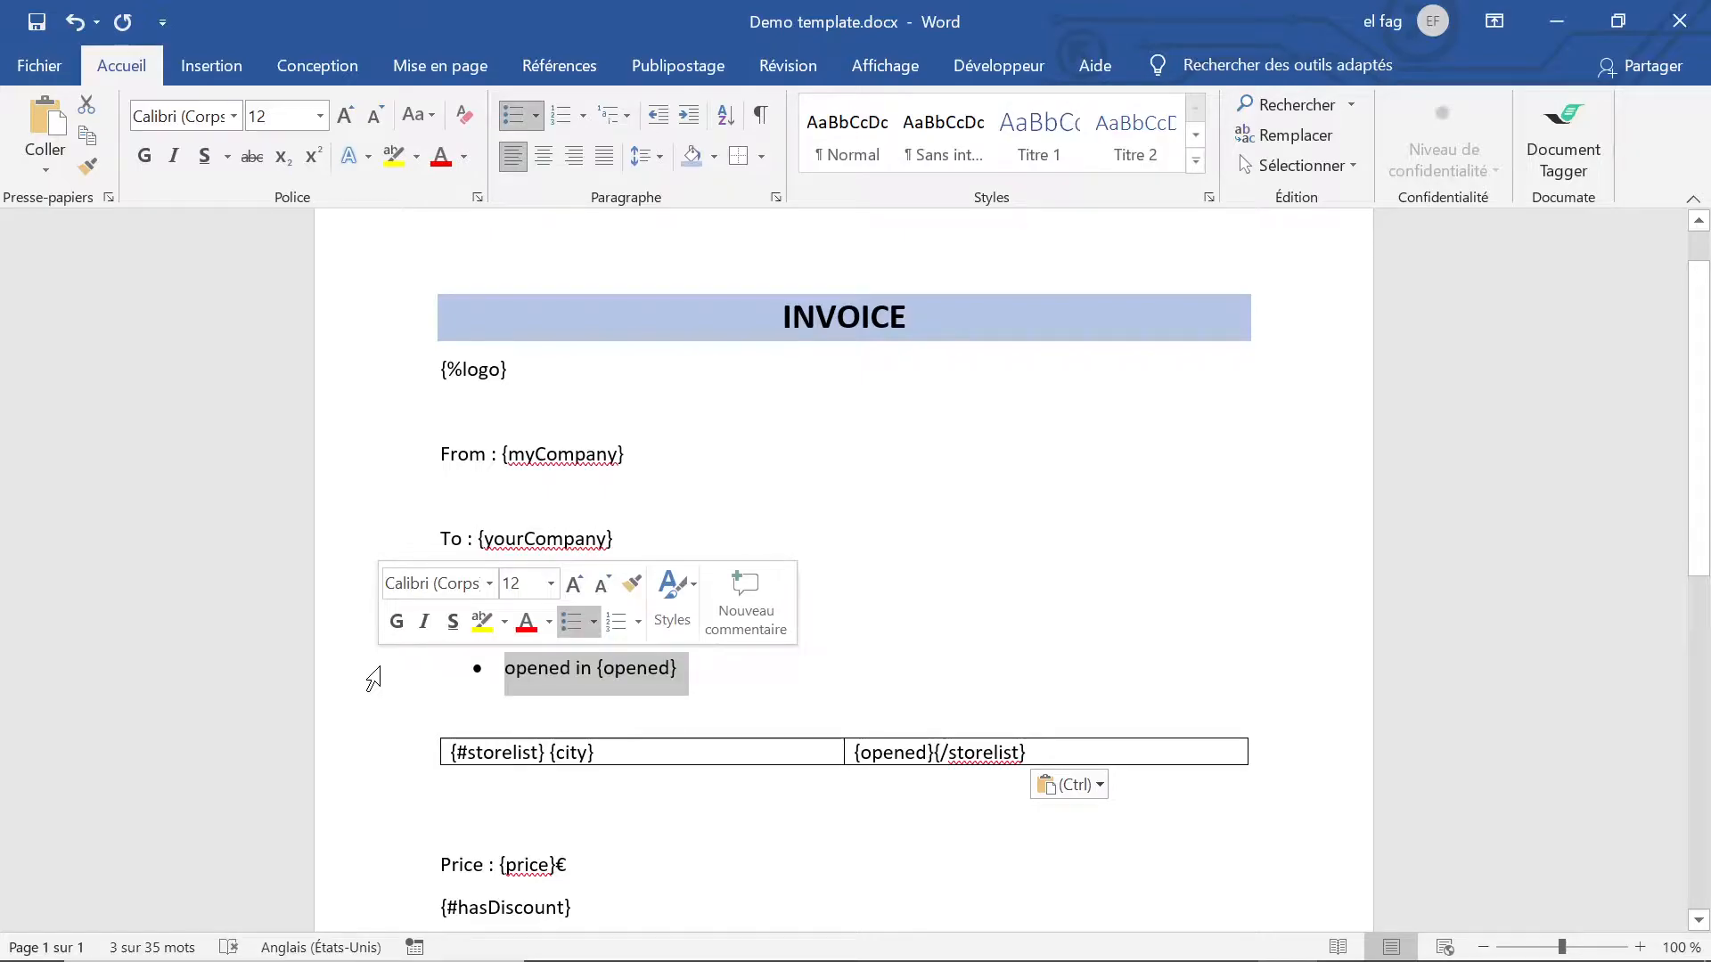
pyautogui.press('BackSpace')
pyautogui.press('BackSpace')
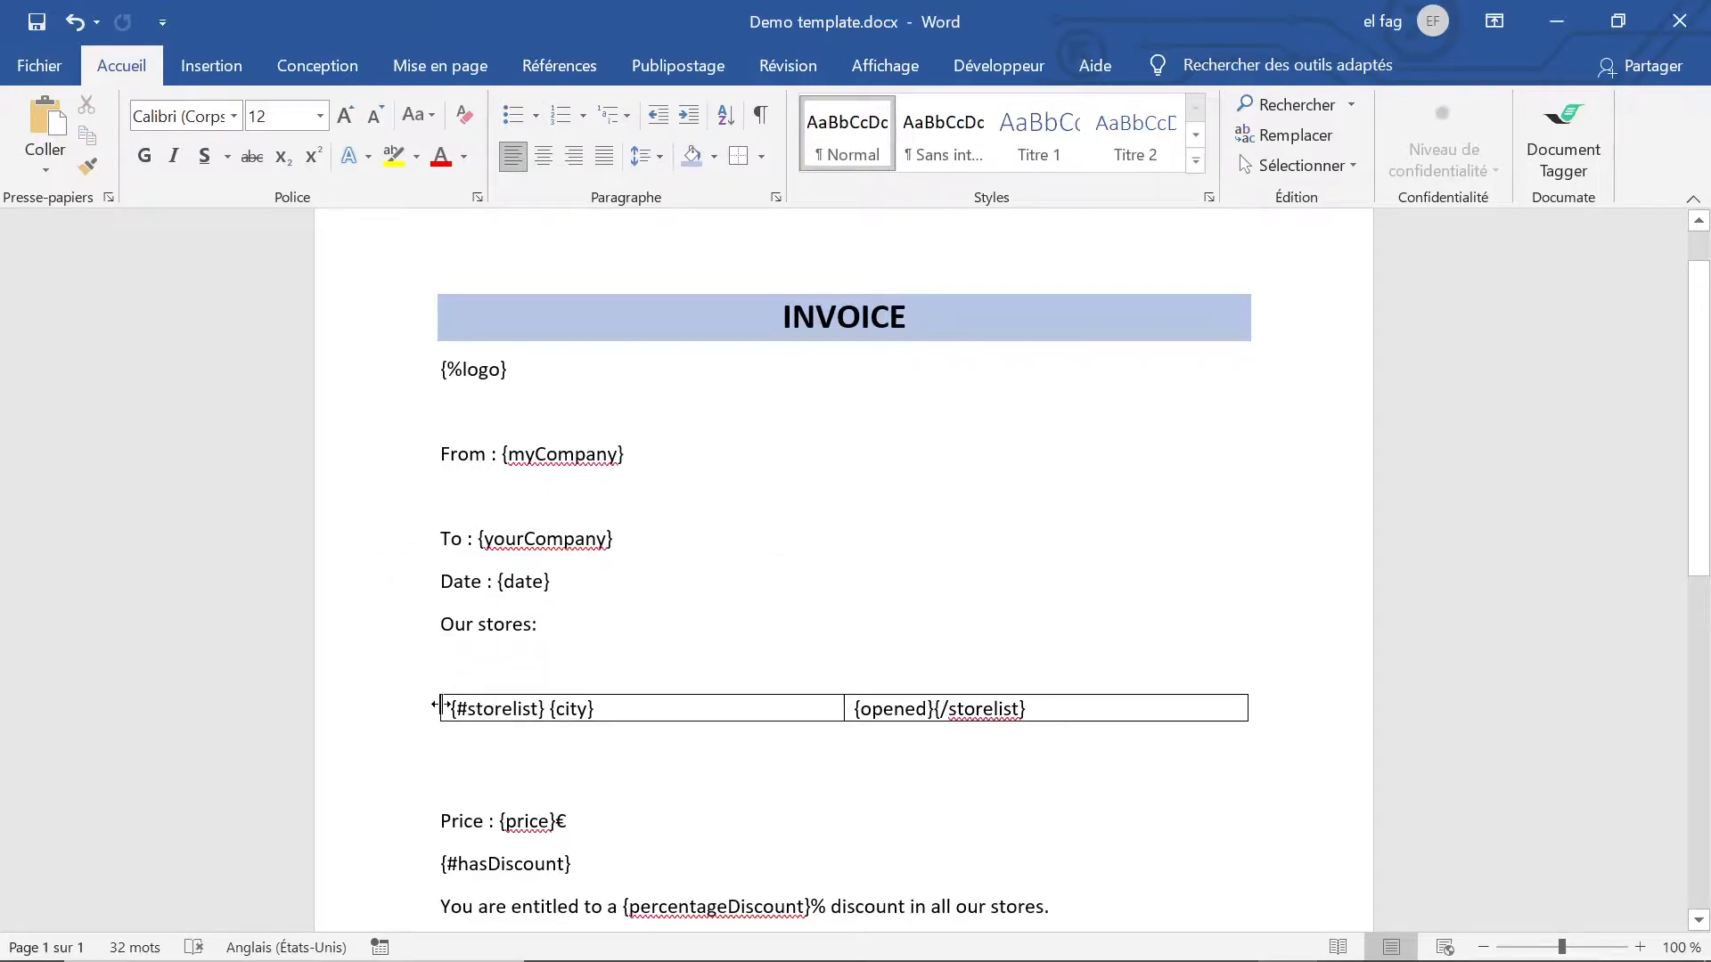
# Step: Insert a header row above the tag row with the headings "Store city" and "Year opened"
pyautogui.click(390, 718)
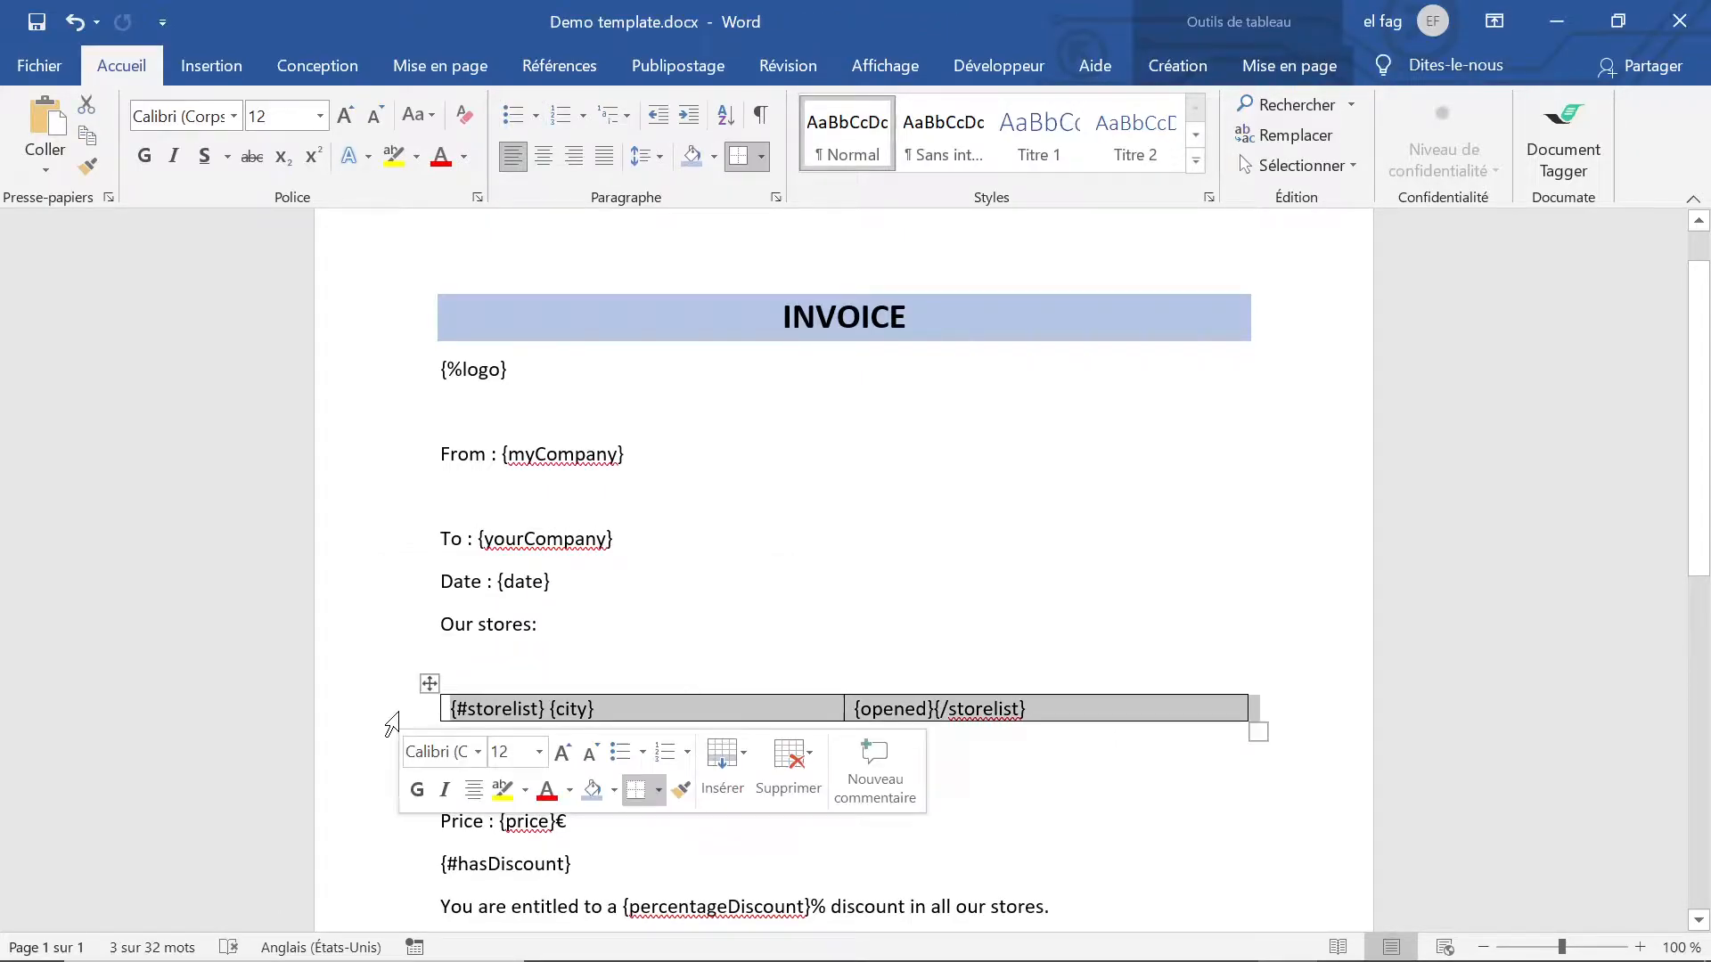
pyautogui.click(722, 768)
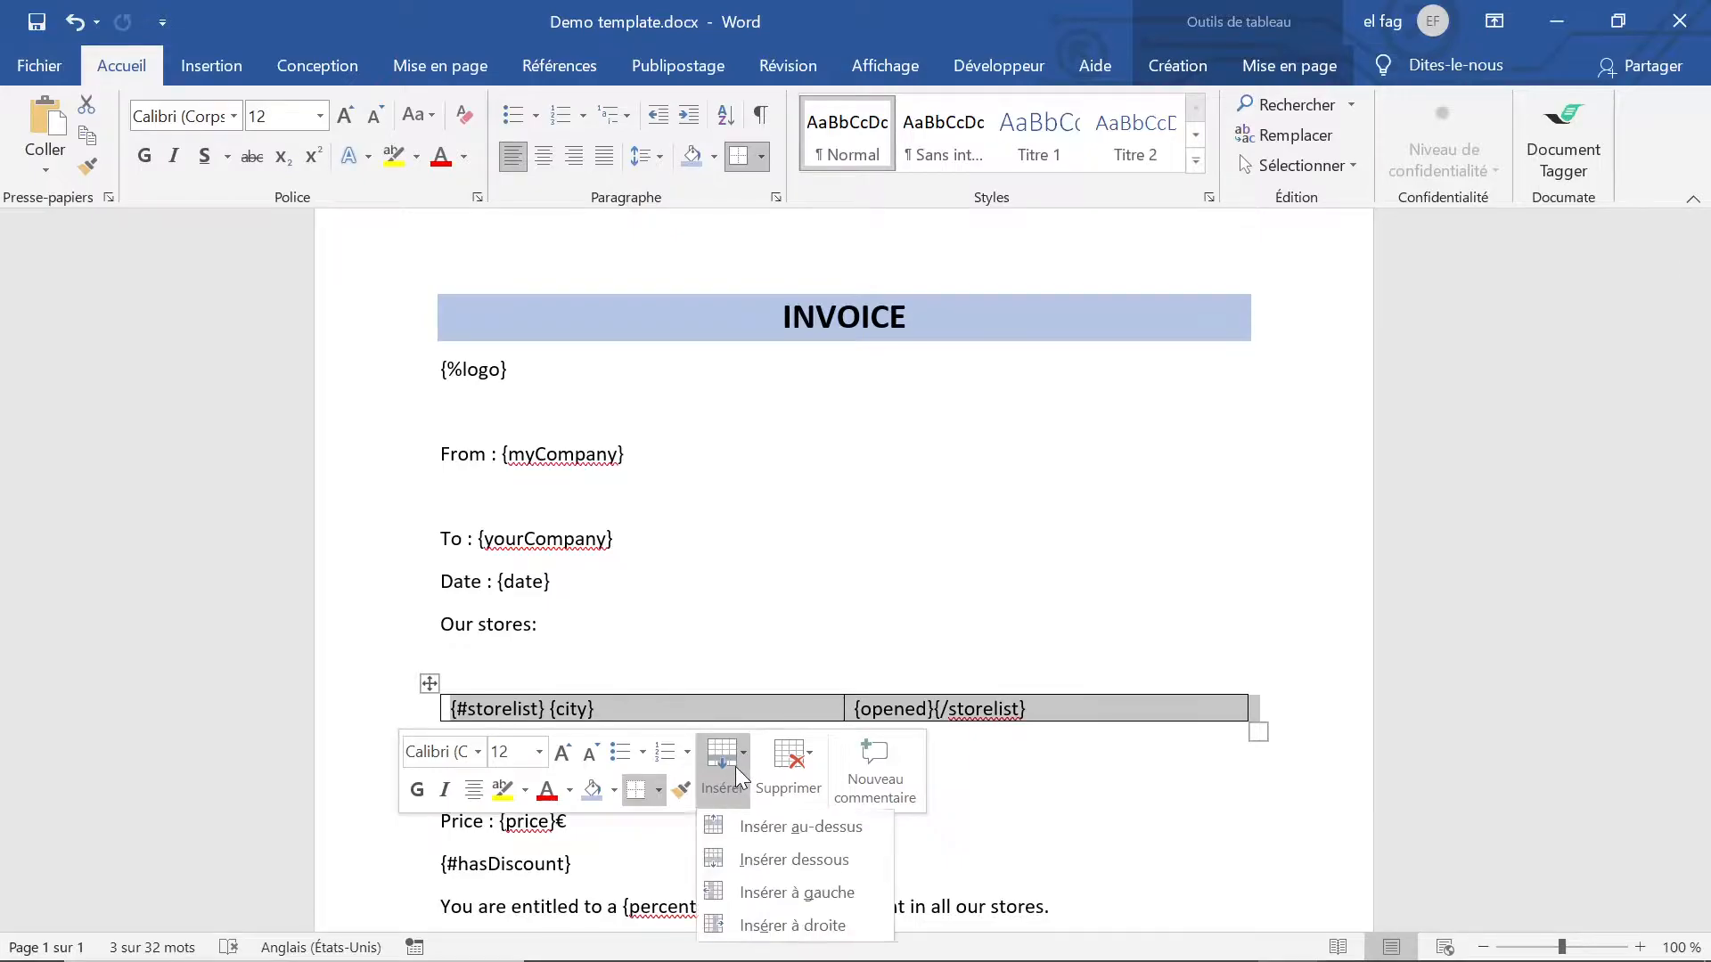
pyautogui.click(777, 828)
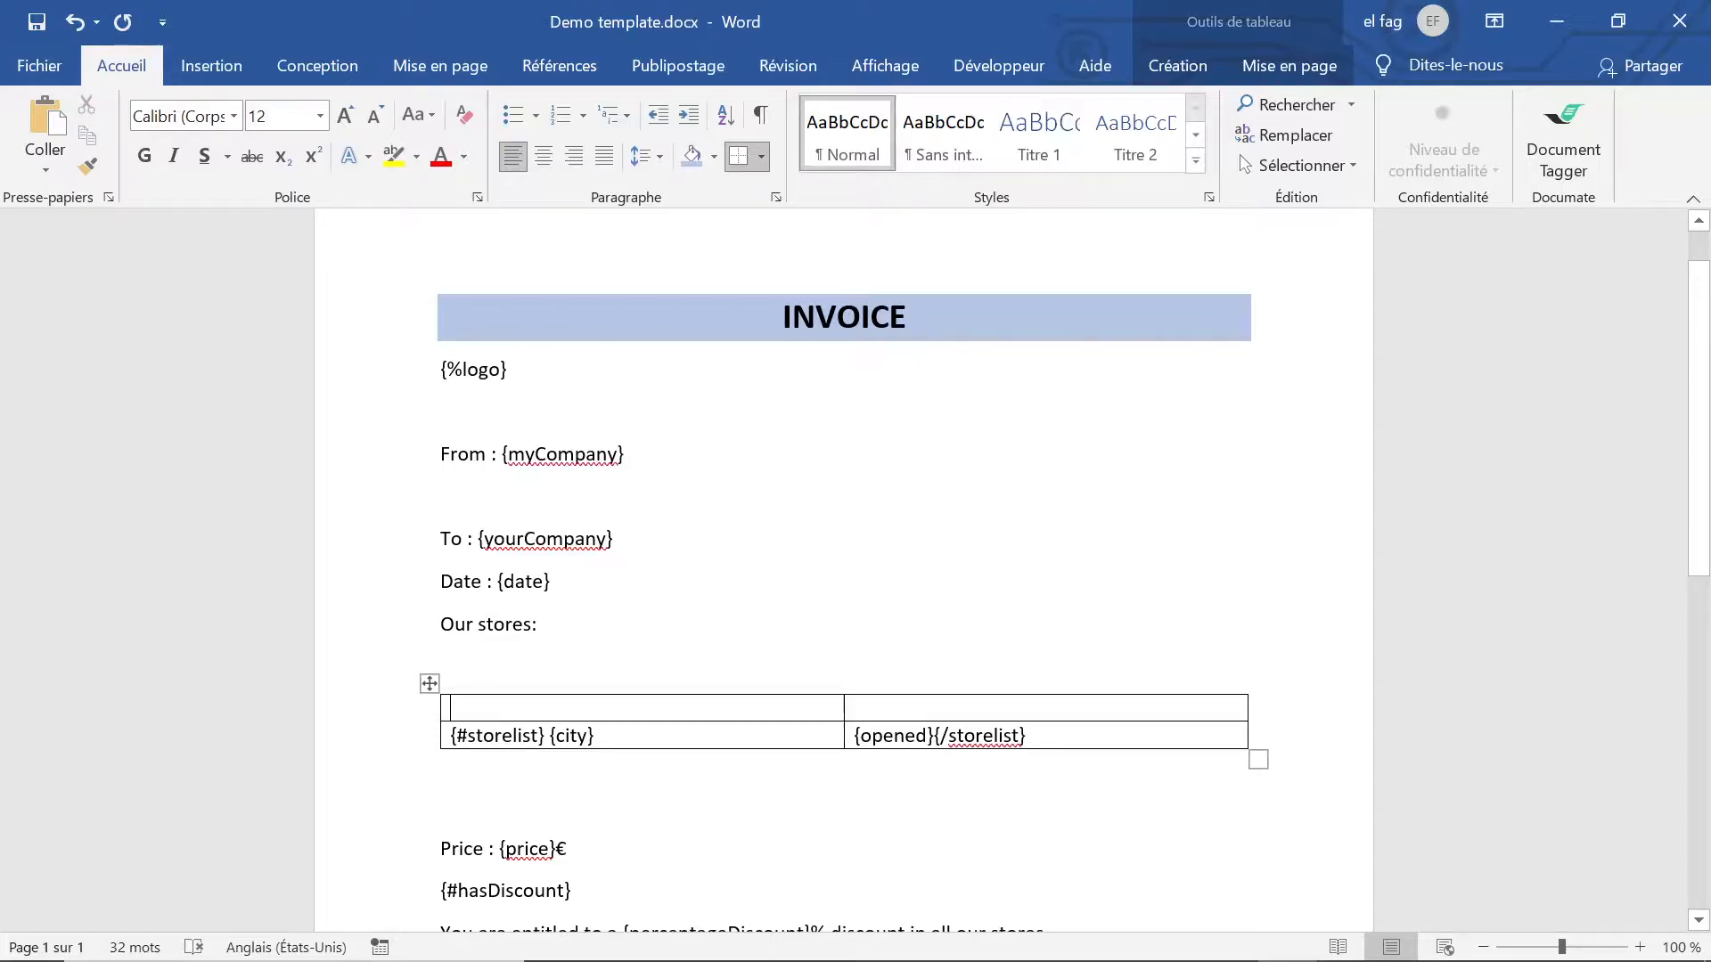
pyautogui.write('St')
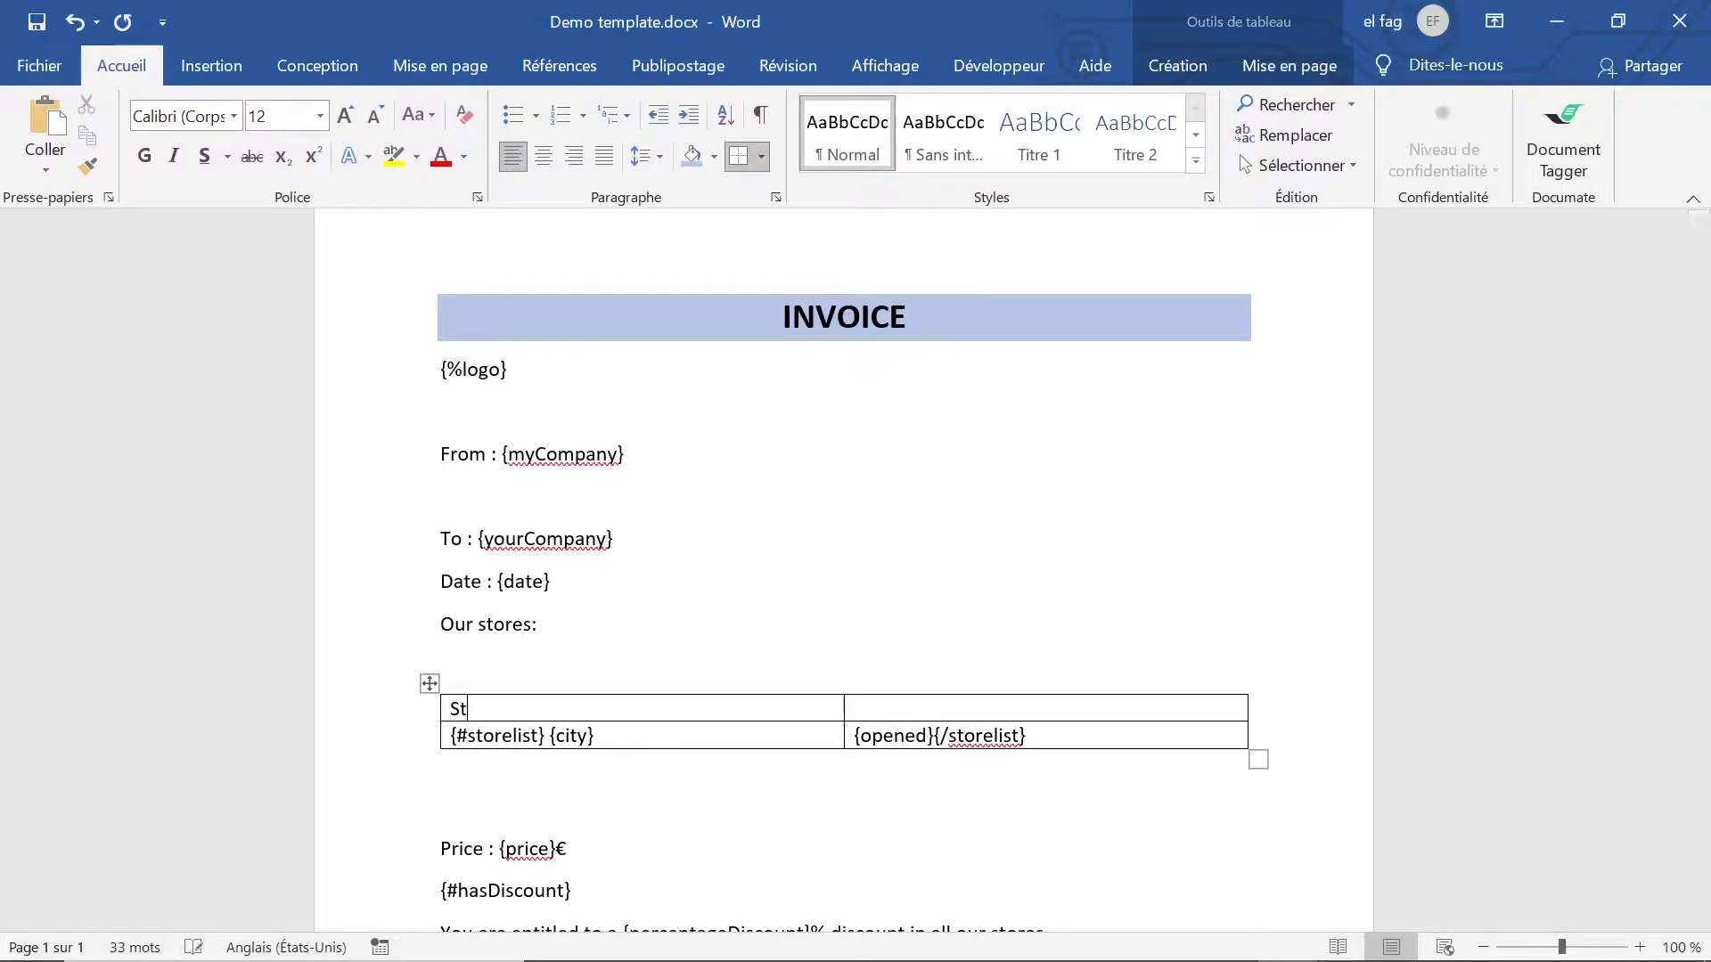
pyautogui.write('ore city')
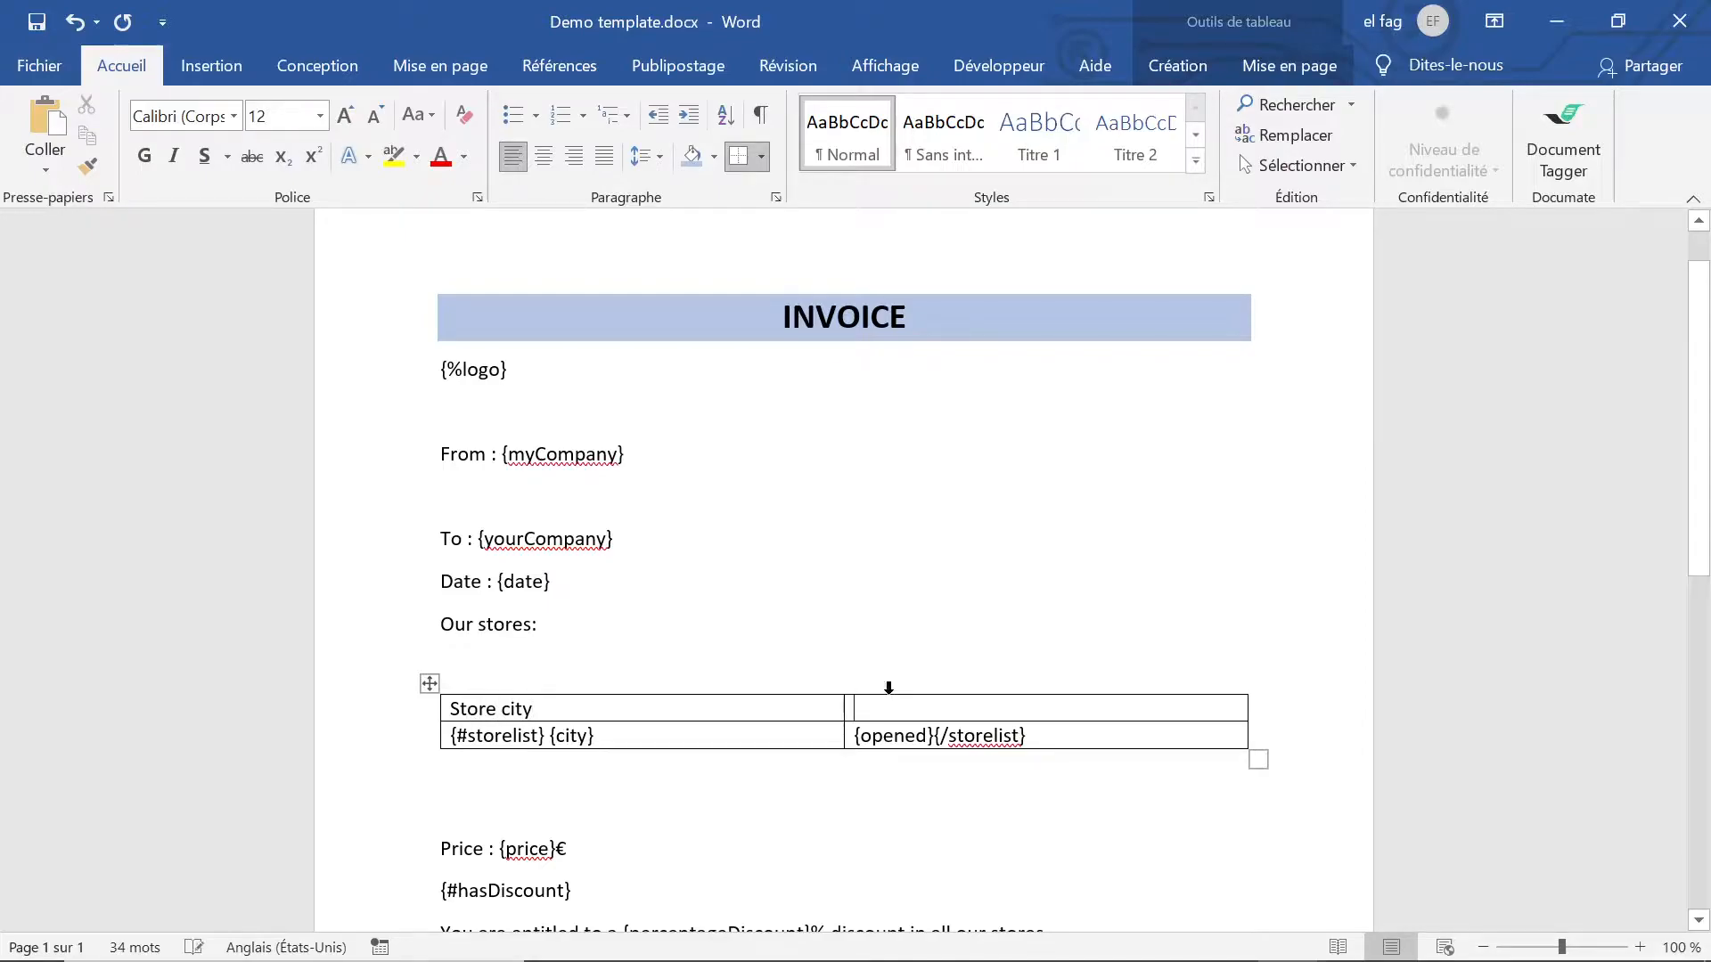
pyautogui.press('Tab')
pyautogui.write('Year opened')
# Step: Format the table's header row with theme blue shading and bold white text
pyautogui.click(381, 713)
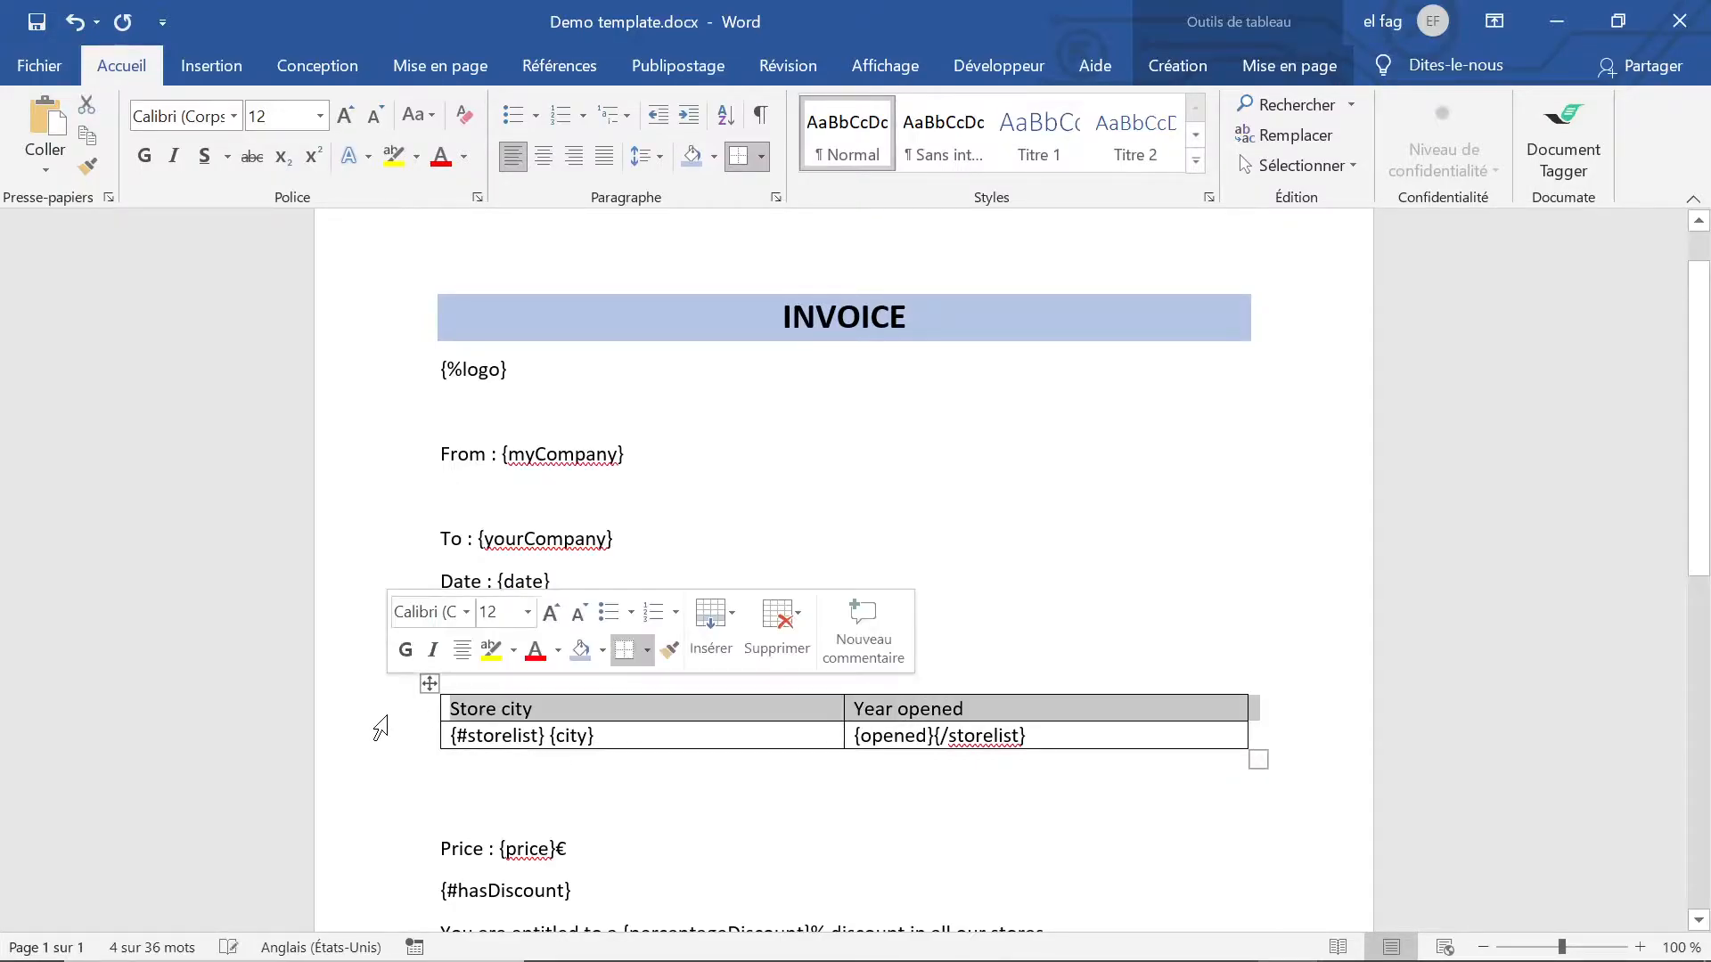
pyautogui.click(713, 157)
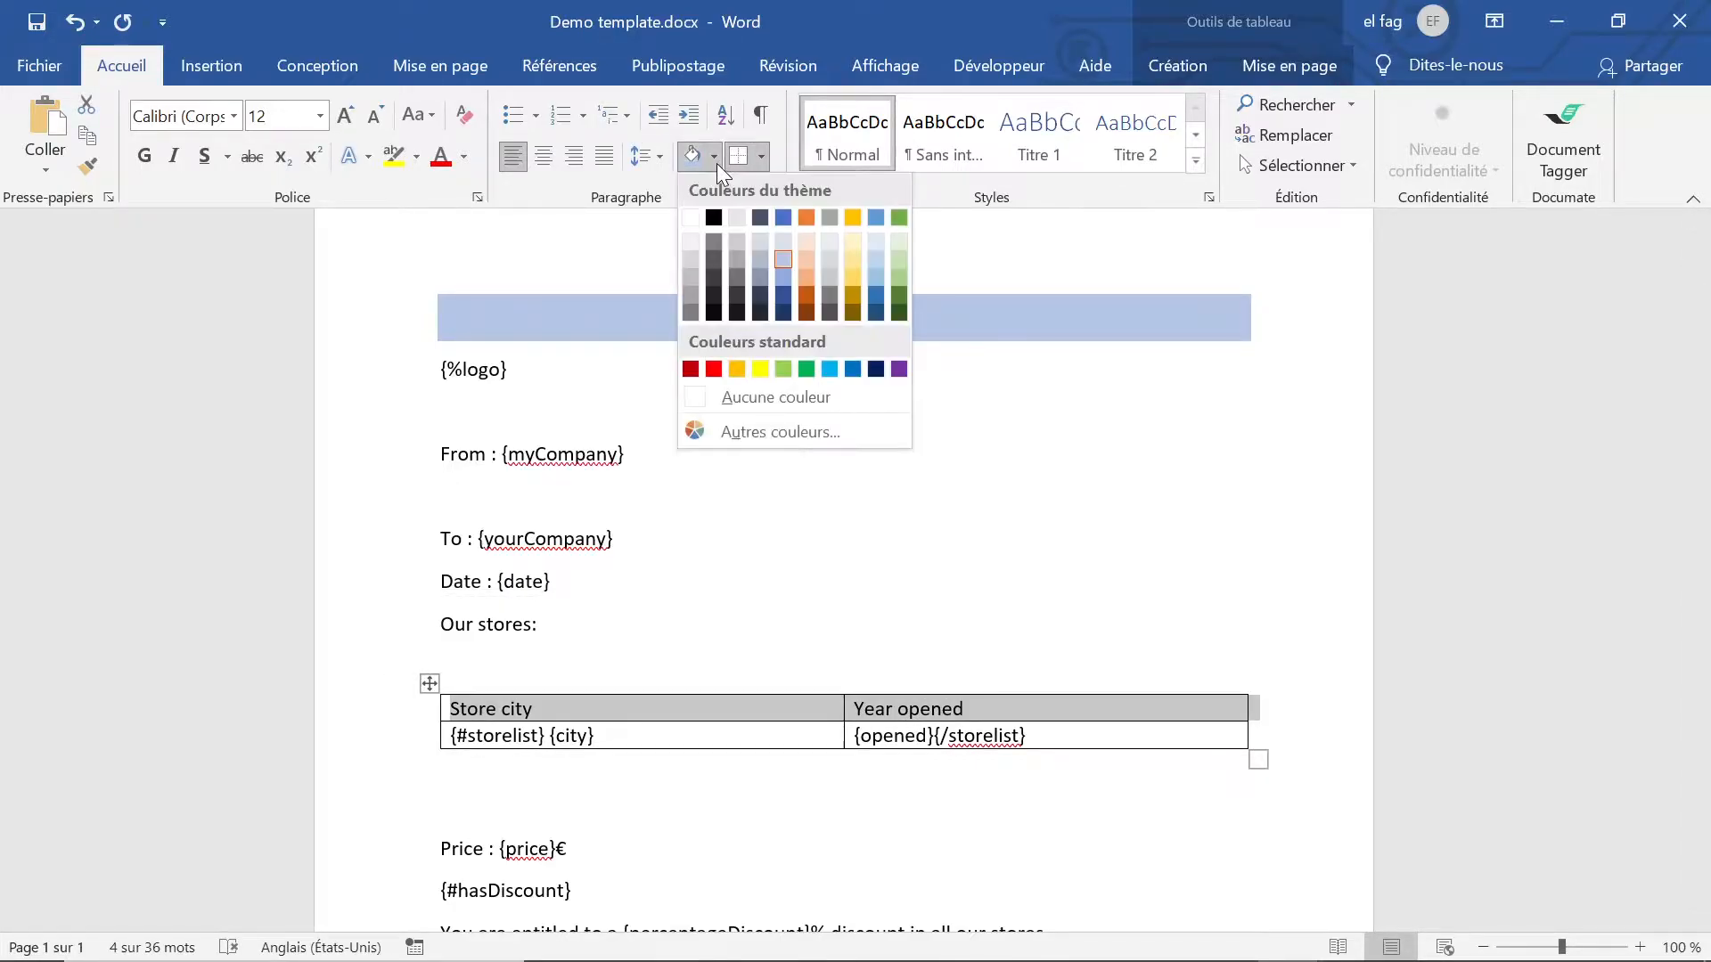
pyautogui.click(783, 219)
pyautogui.click(463, 158)
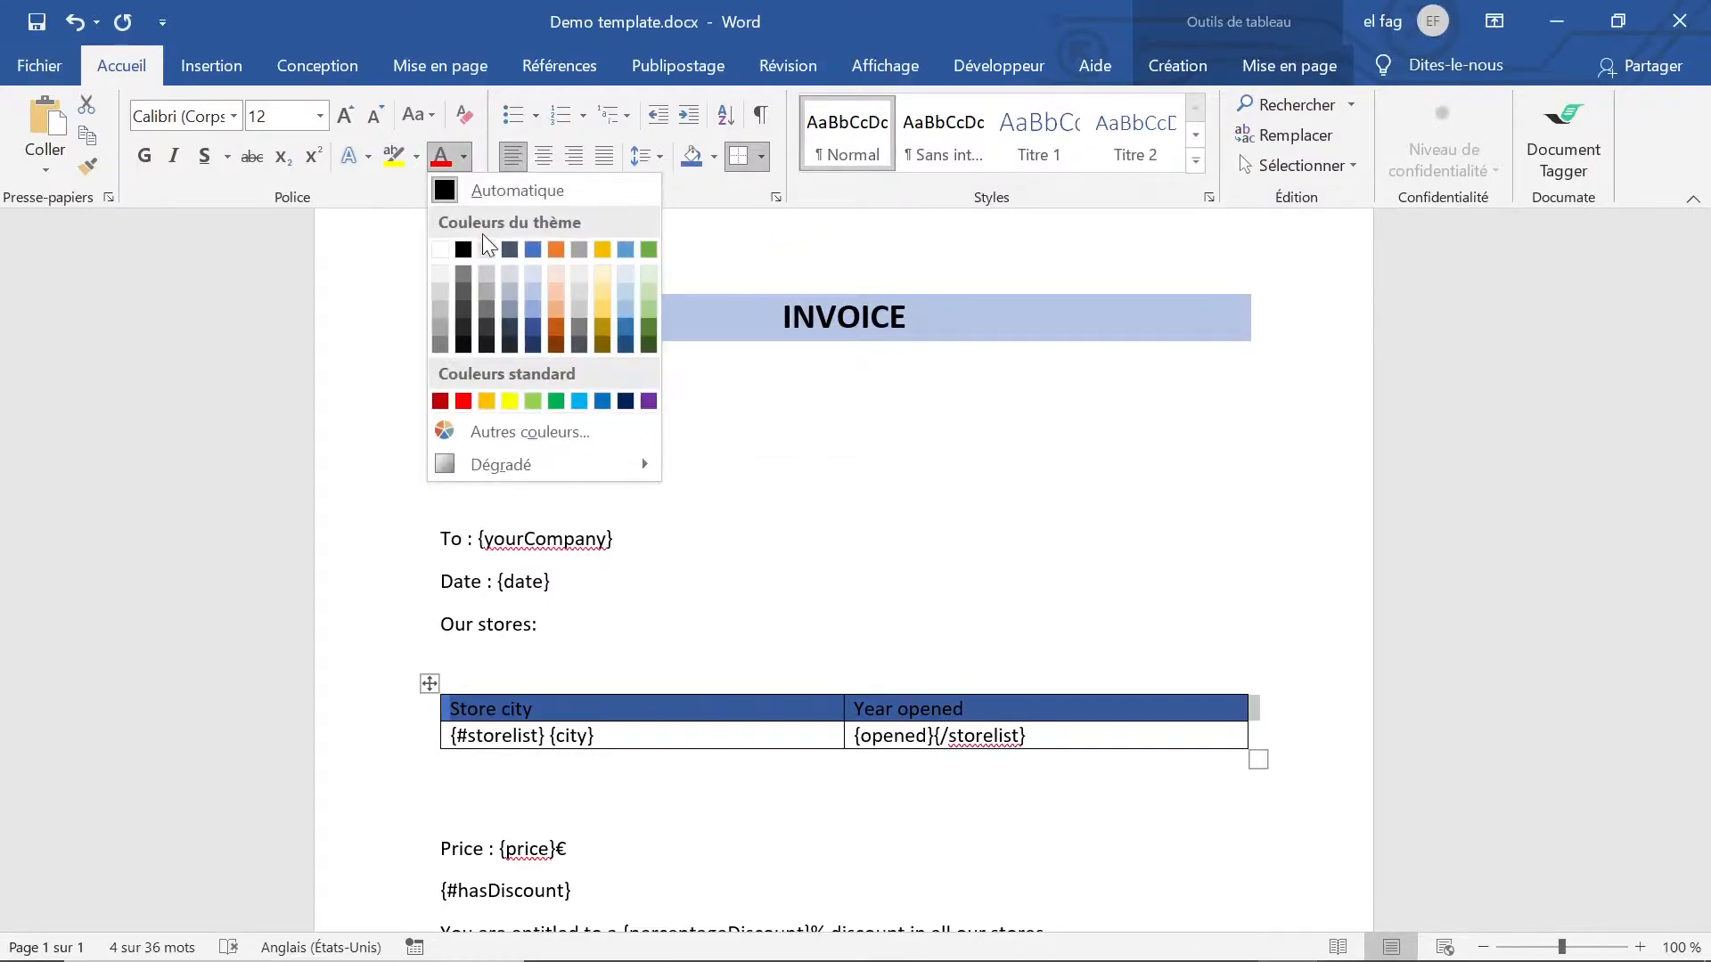
pyautogui.click(440, 247)
pyautogui.click(144, 156)
pyautogui.click(752, 596)
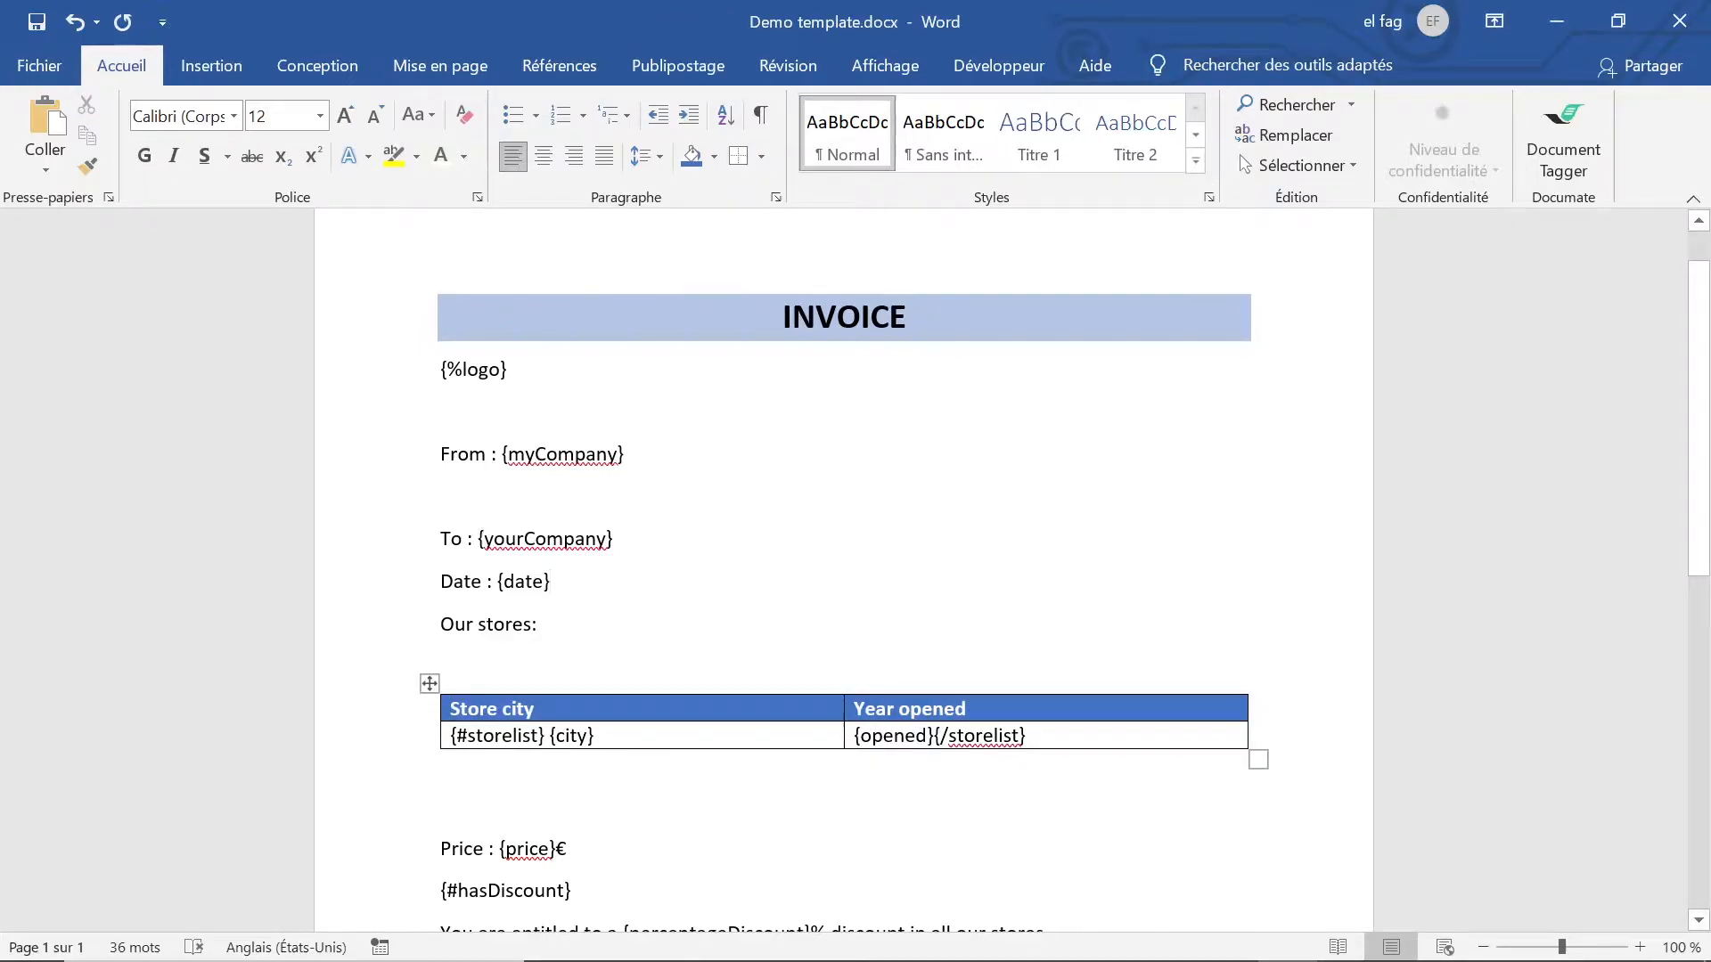
# Step: Remove the empty line between "Our stores:" and the table, and save the document
pyautogui.scroll(-1, 843, 570)
pyautogui.click(691, 575)
pyautogui.press('Down')
pyautogui.press('Delete')
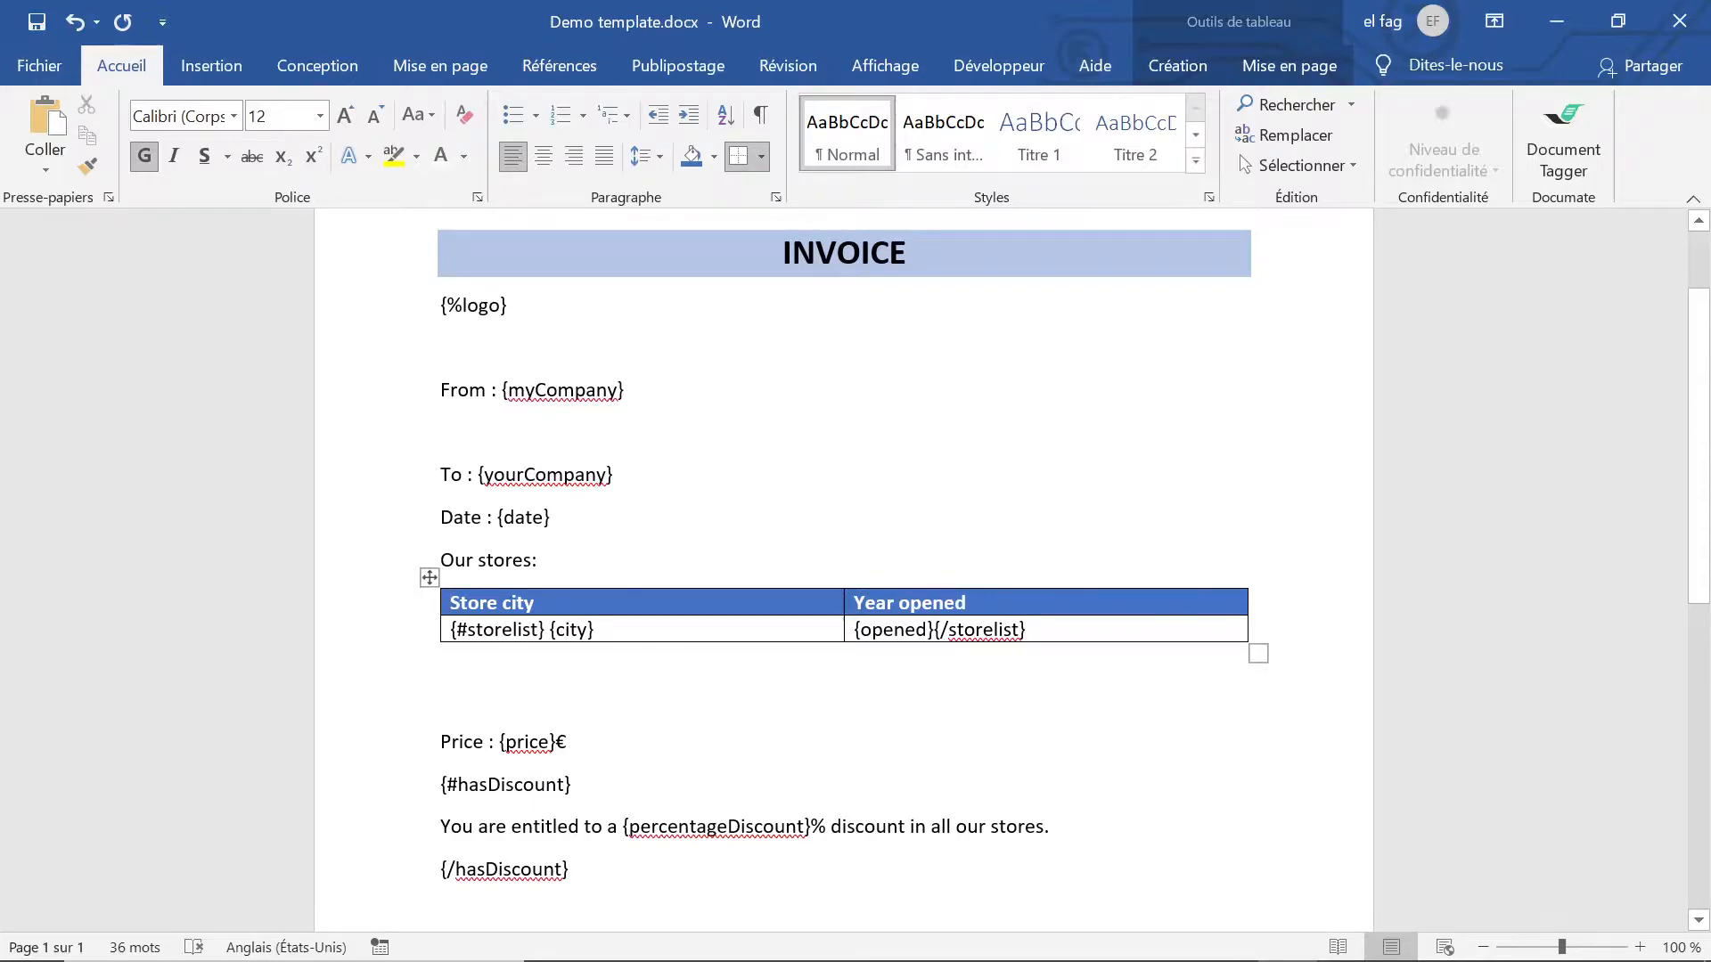
pyautogui.click(37, 32)
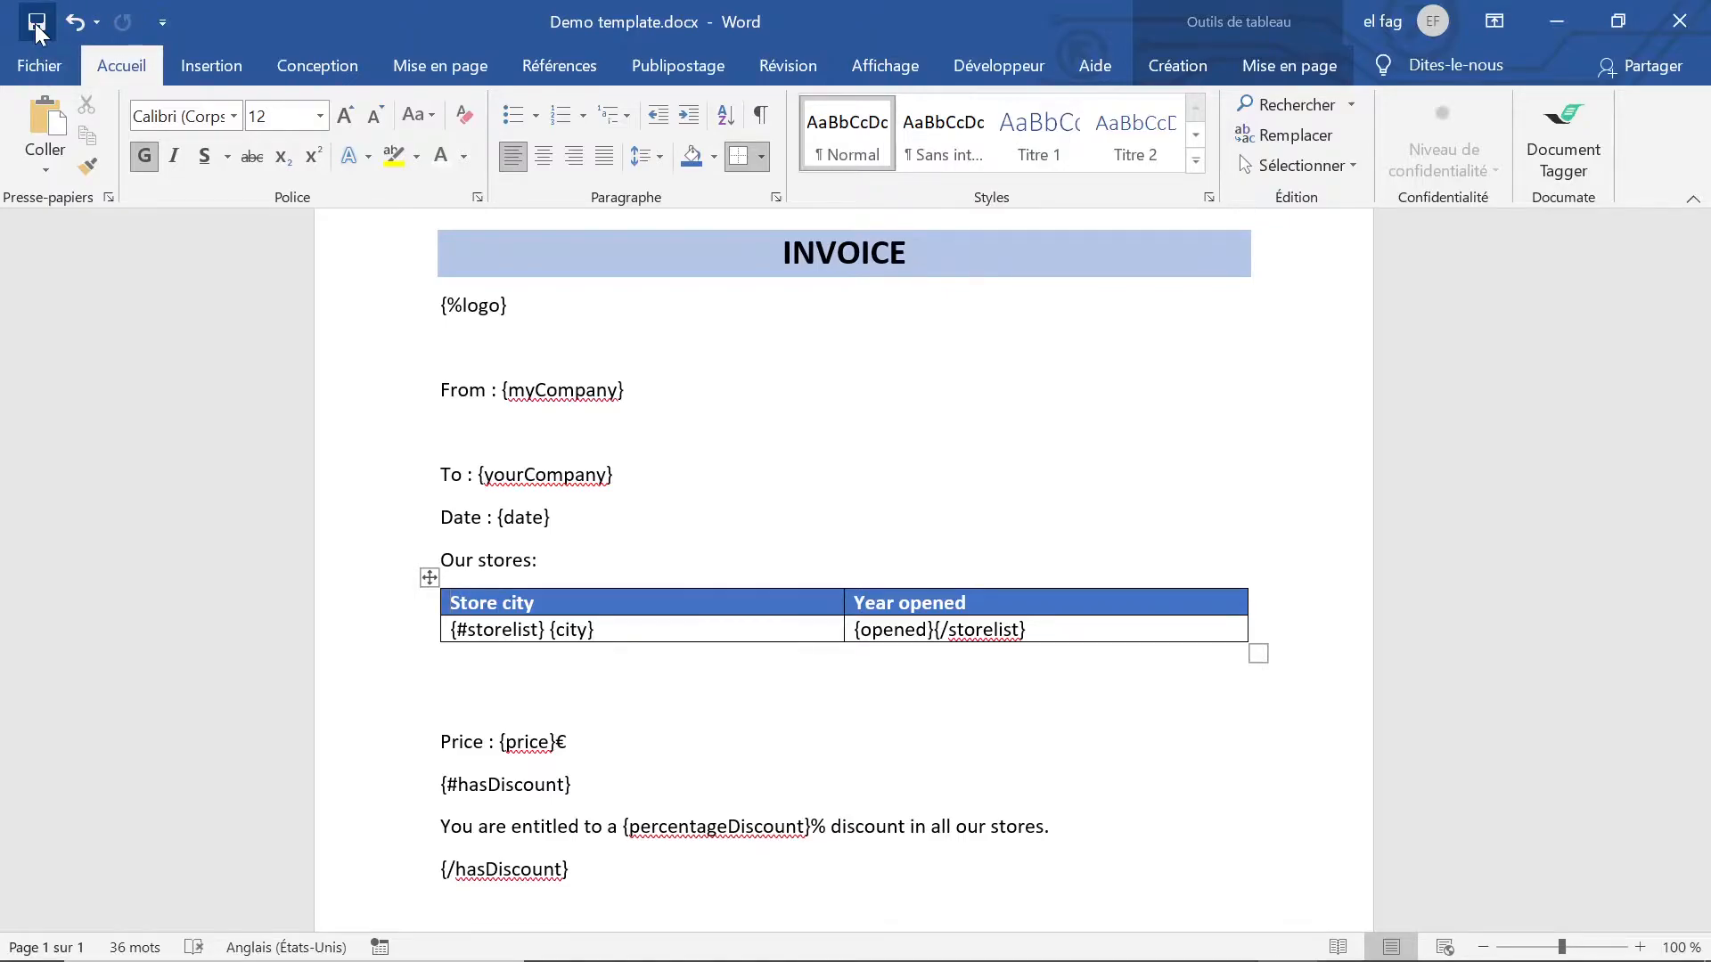
# Step: Switch to the Bubble editor in the browser and preview the docx-demo page
pyautogui.hotkey('alt', 'Tab')
pyautogui.hotkey('alt', 'Tab')
pyautogui.press('Tab')
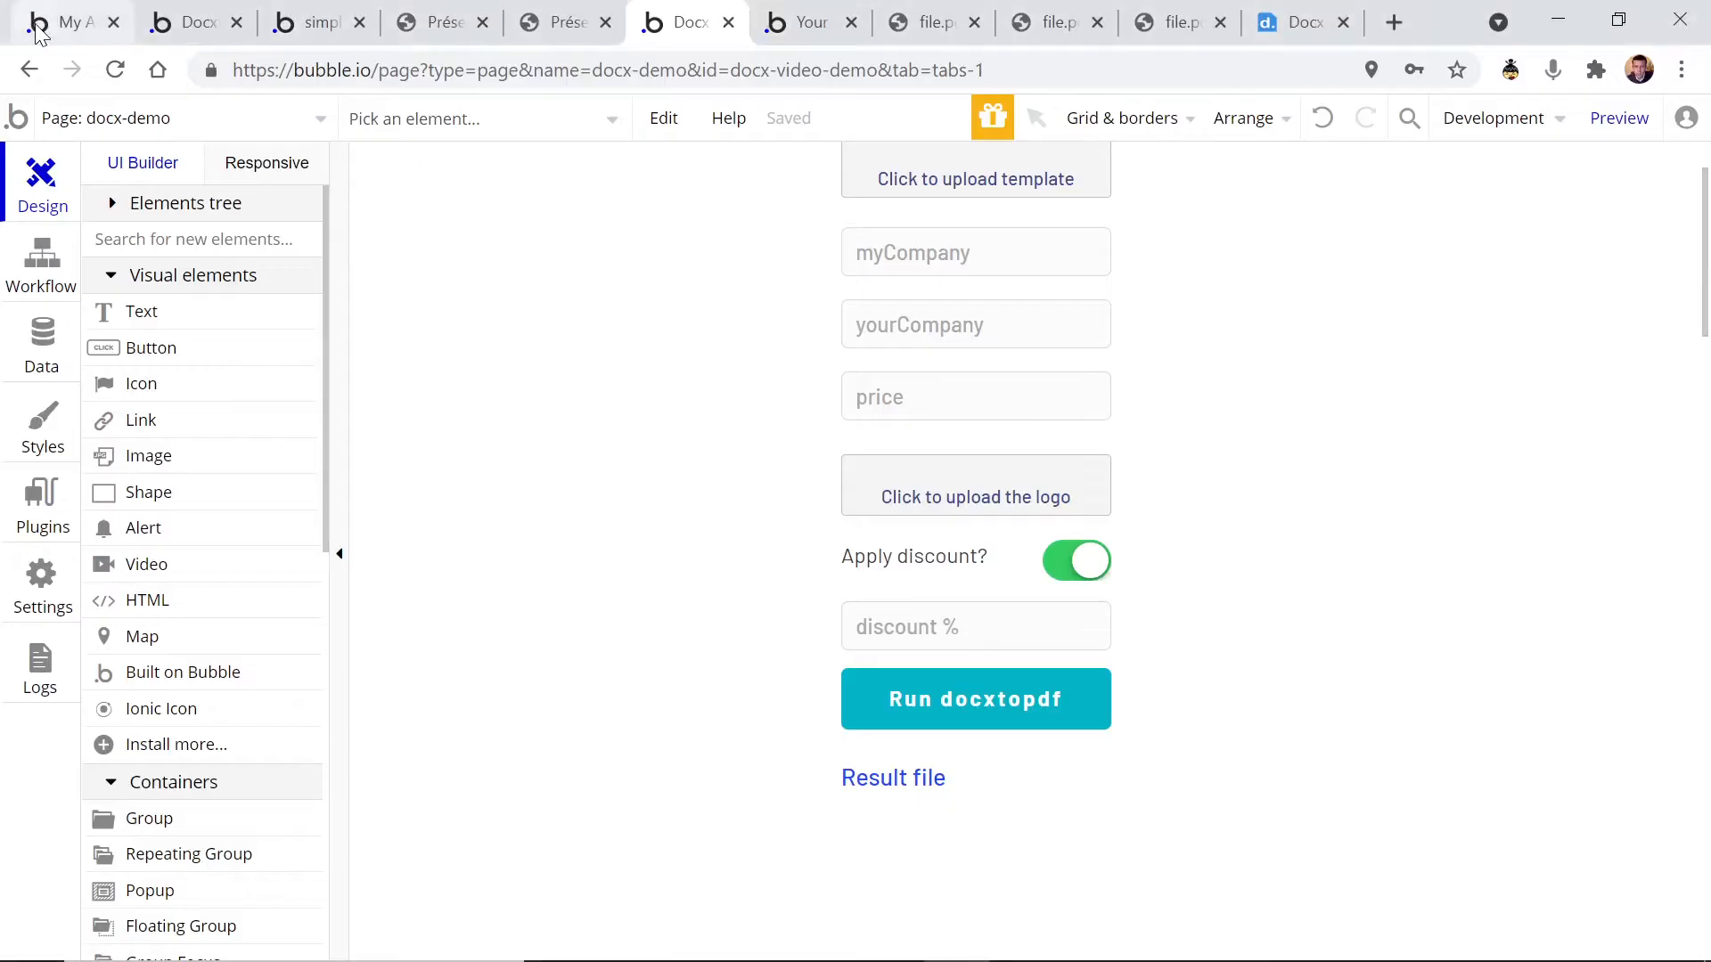
pyautogui.scroll(1, 977, 507)
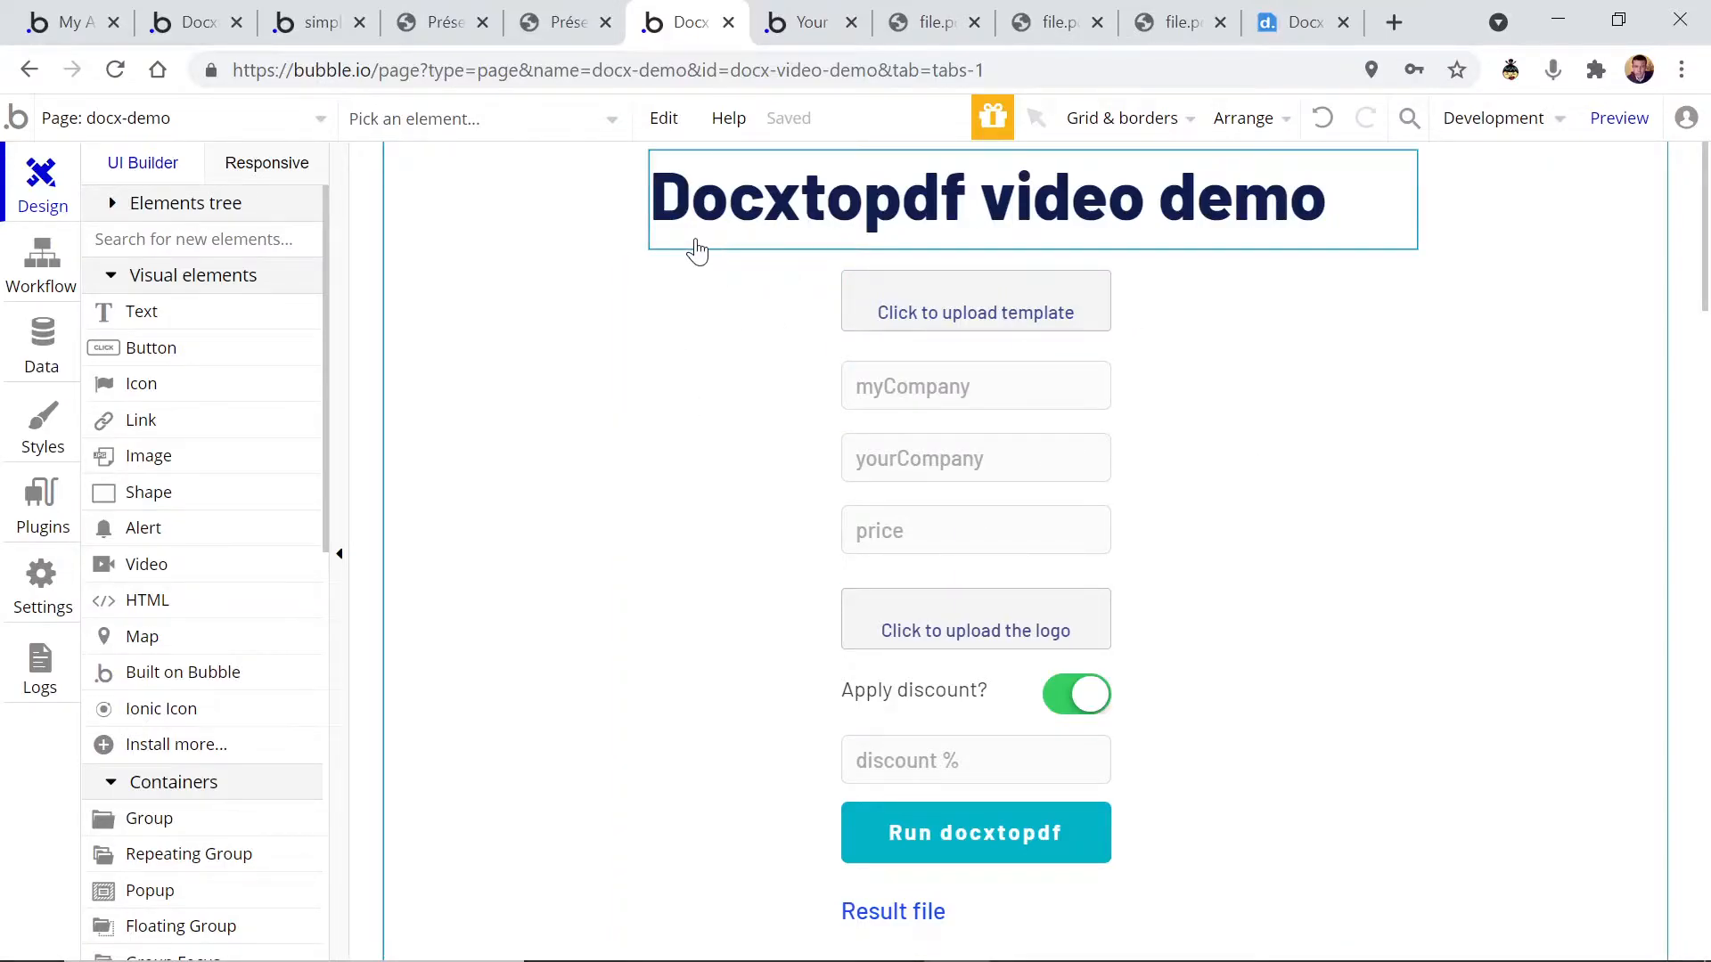
pyautogui.click(1637, 119)
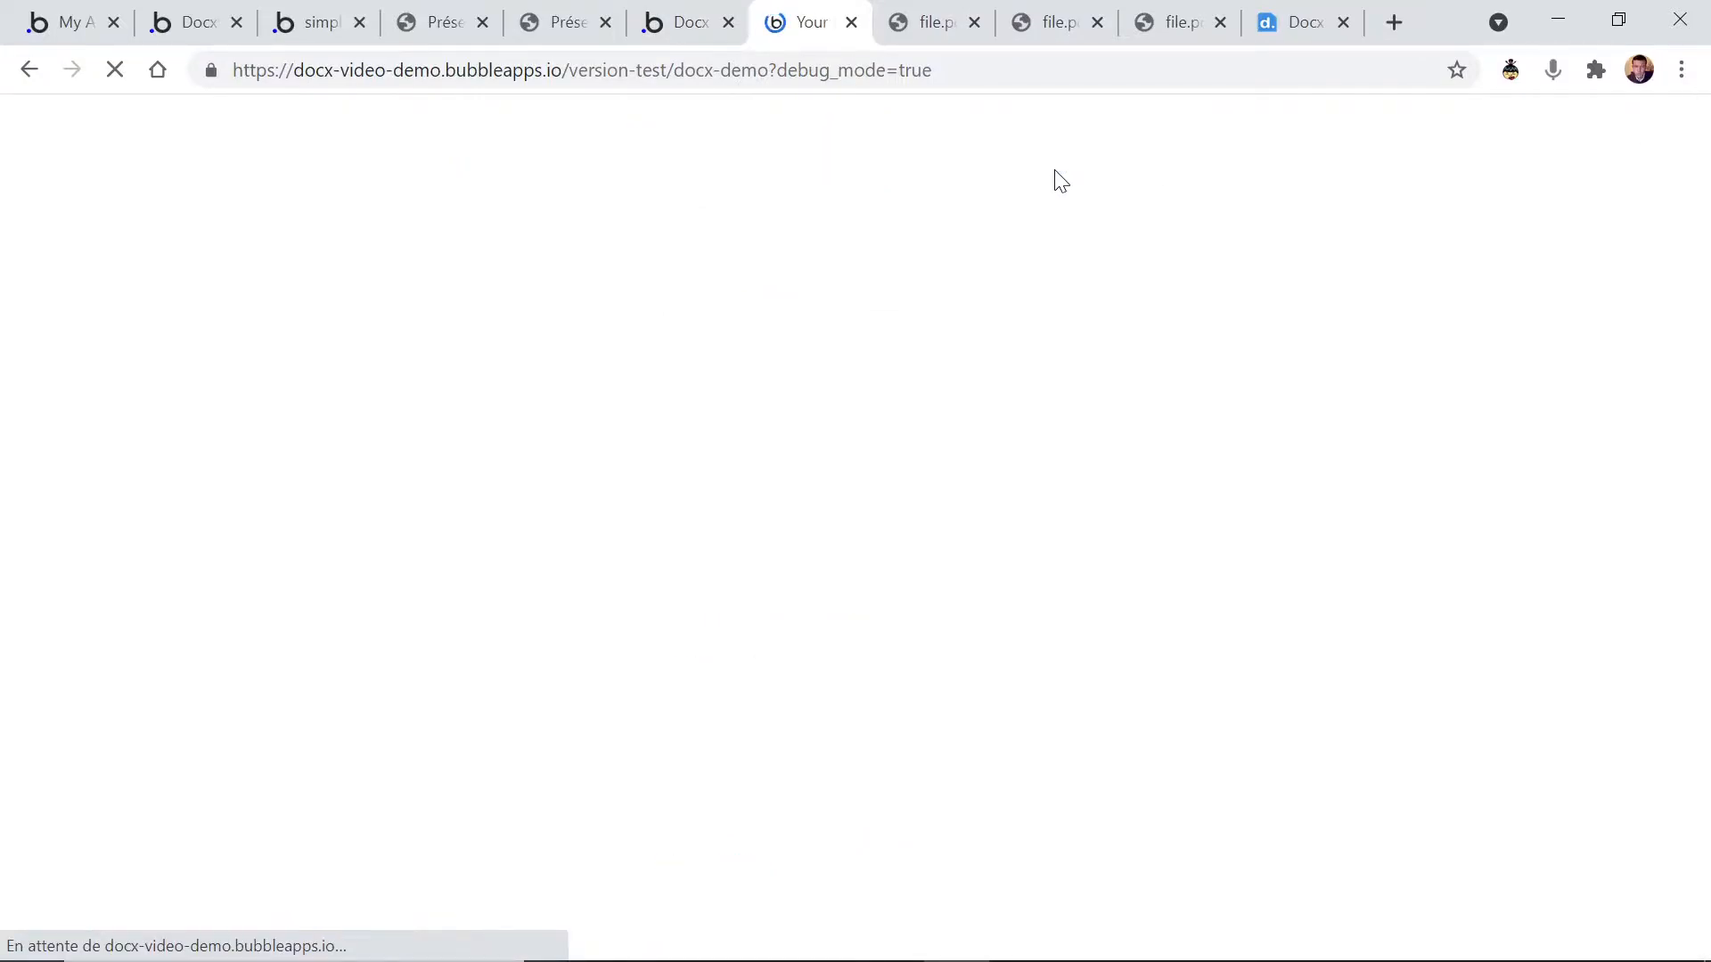
# Step: Upload Demo template.docx from the Demo-docxtopdf folder as the template file
pyautogui.click(696, 247)
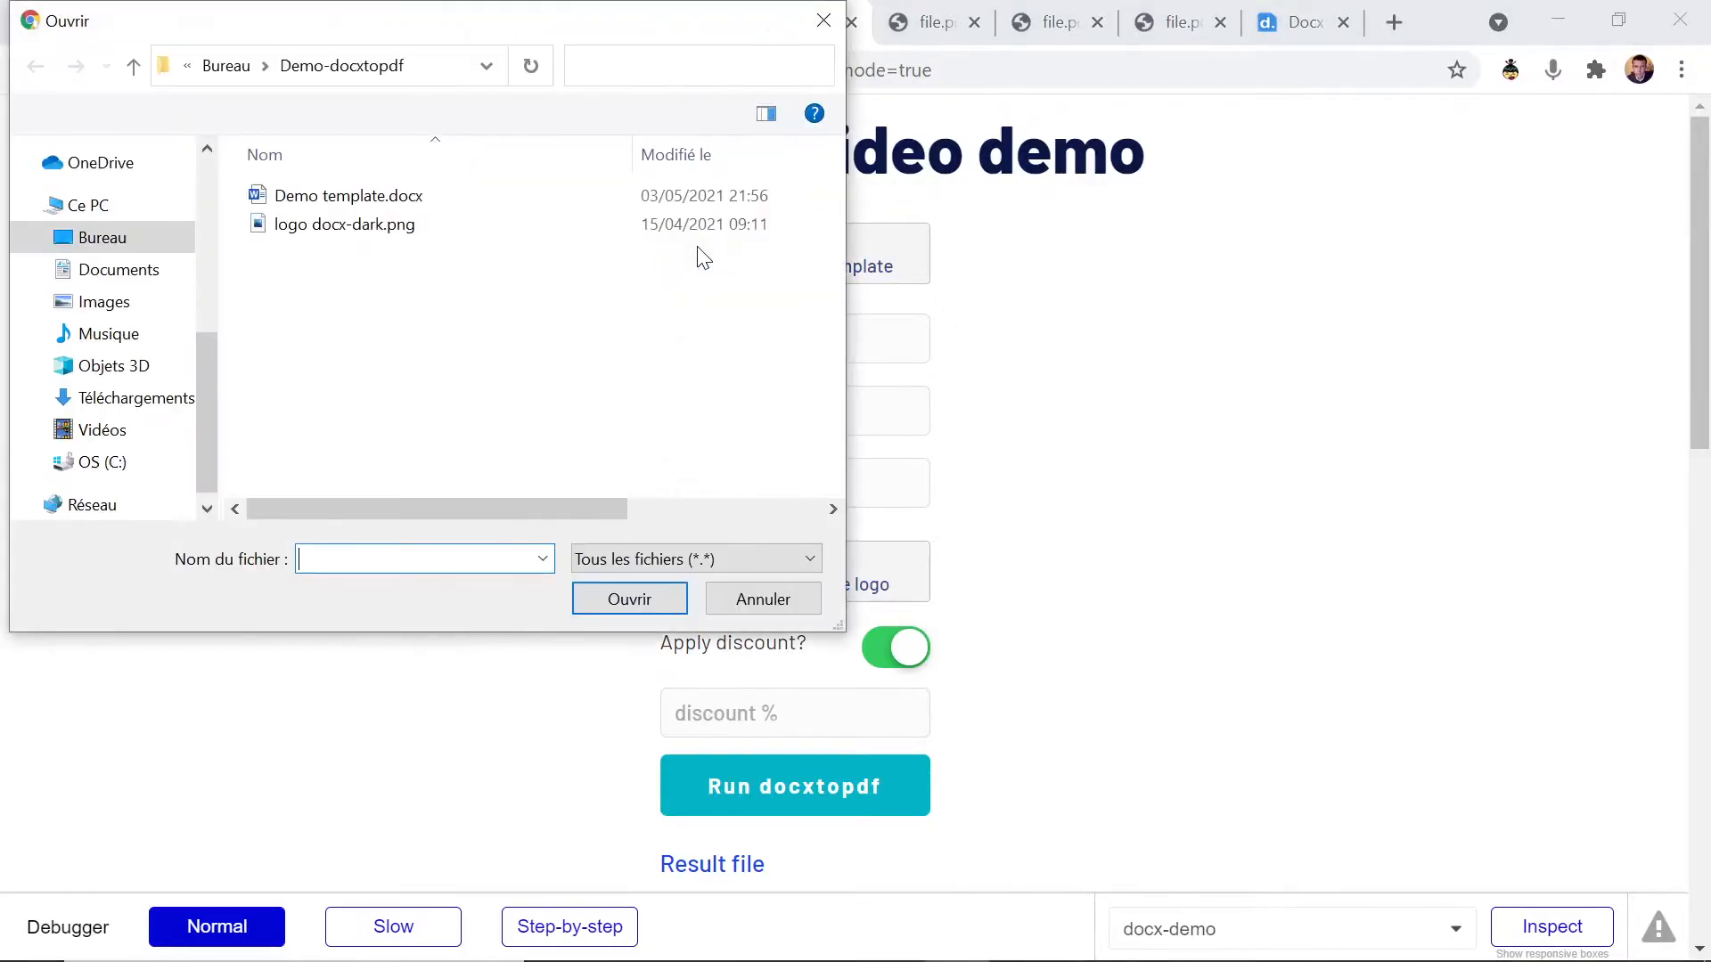
pyautogui.click(403, 201)
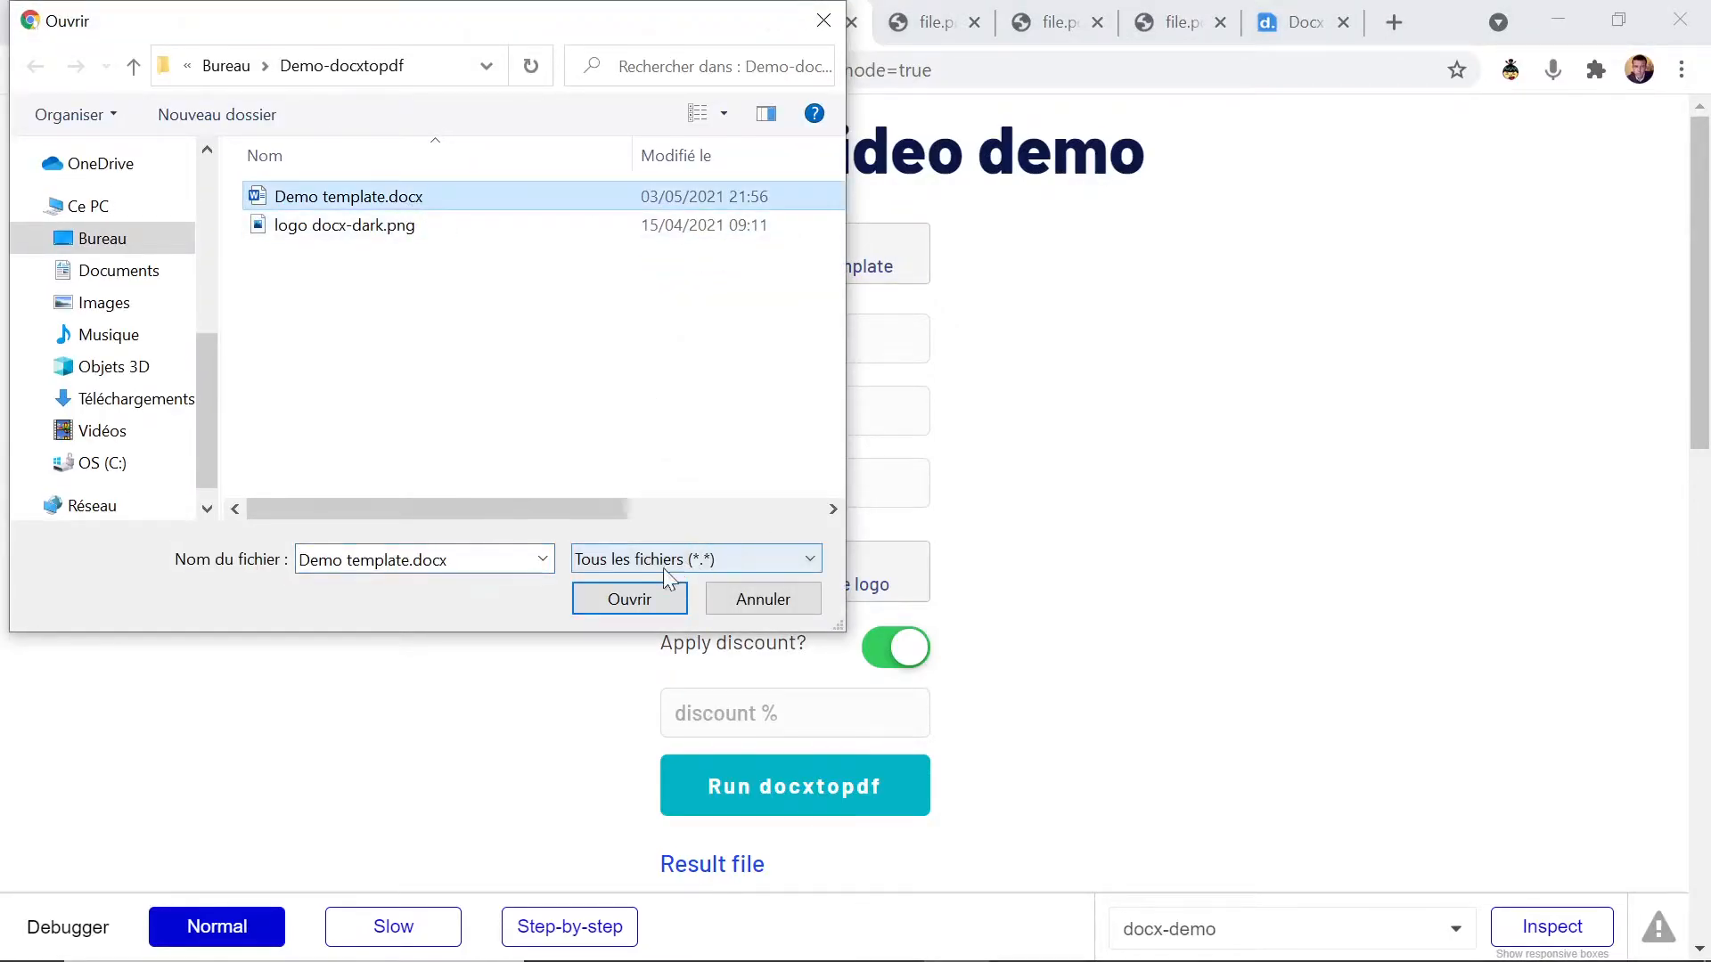
pyautogui.click(632, 592)
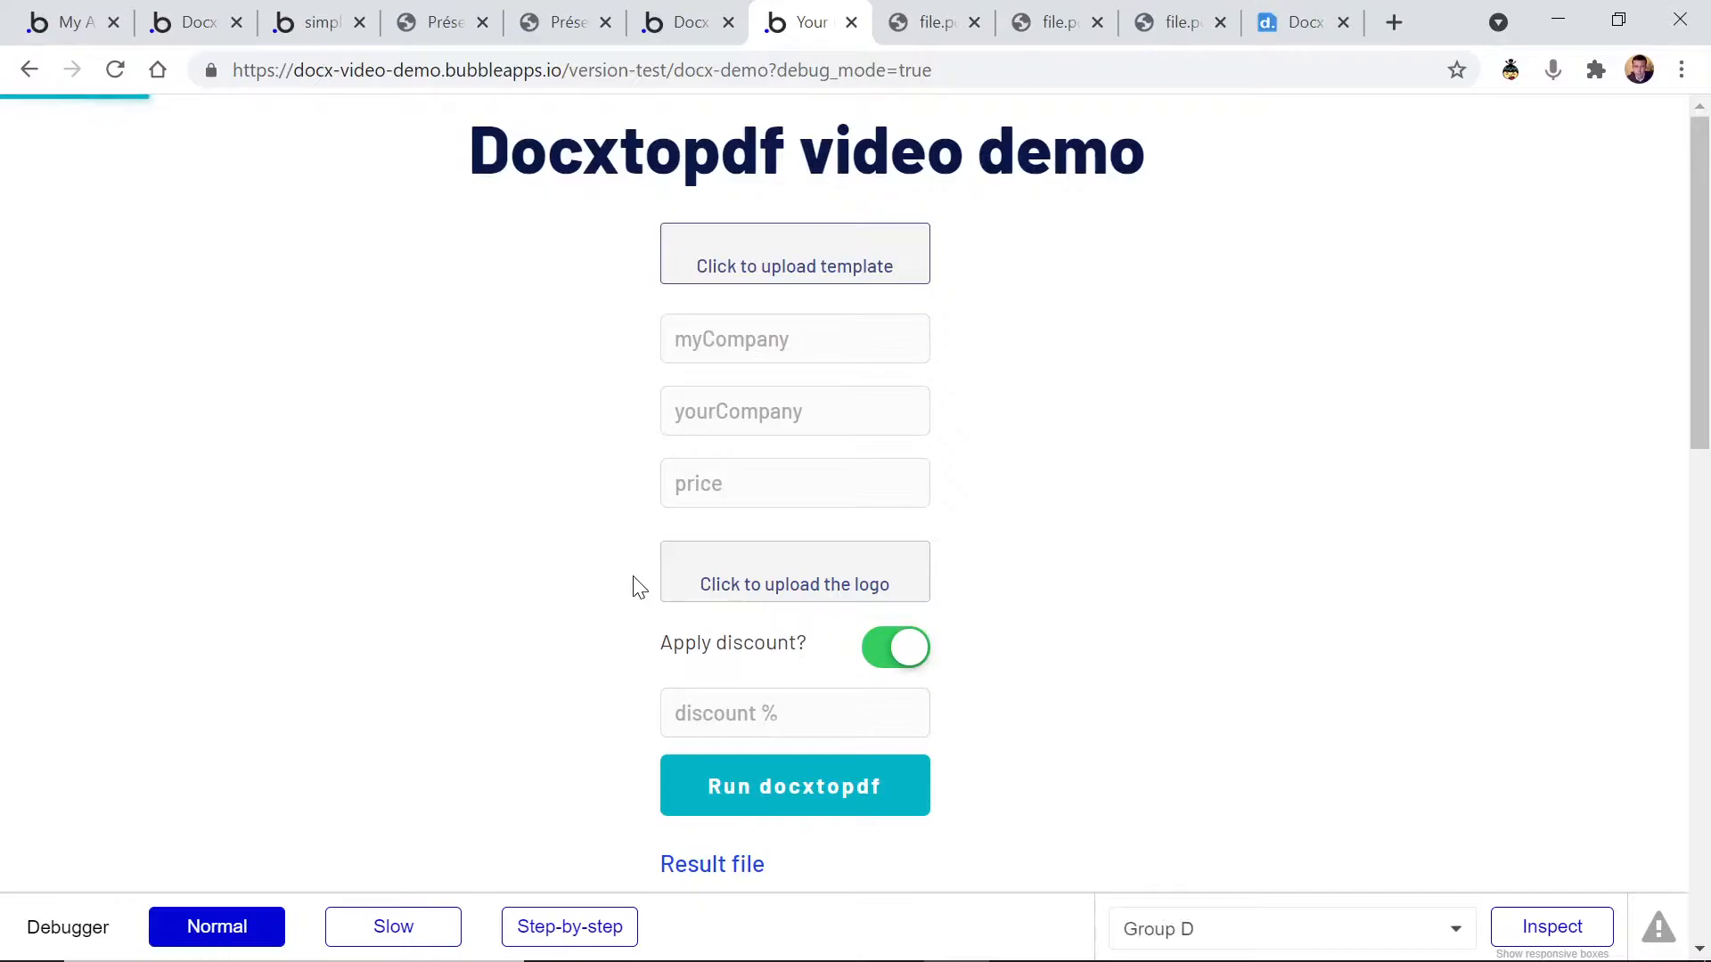
# Step: Enter "Super company" as the myCompany value in the form
pyautogui.click(704, 339)
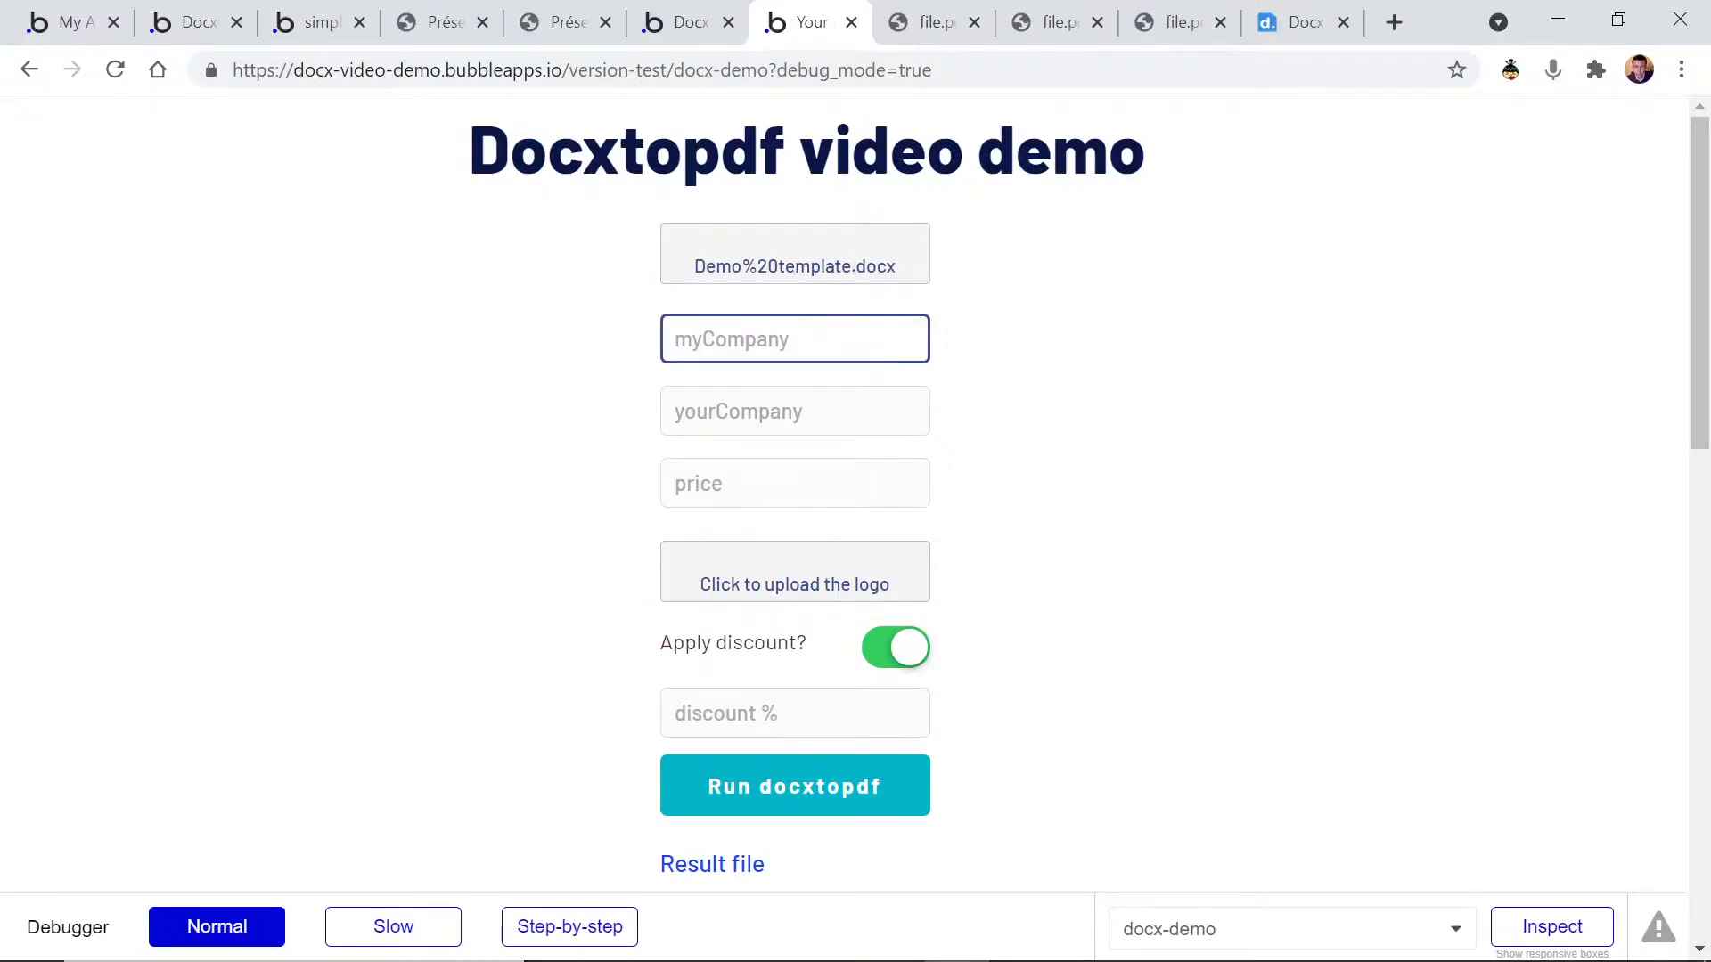
pyautogui.write('Super company')
pyautogui.press('Tab')
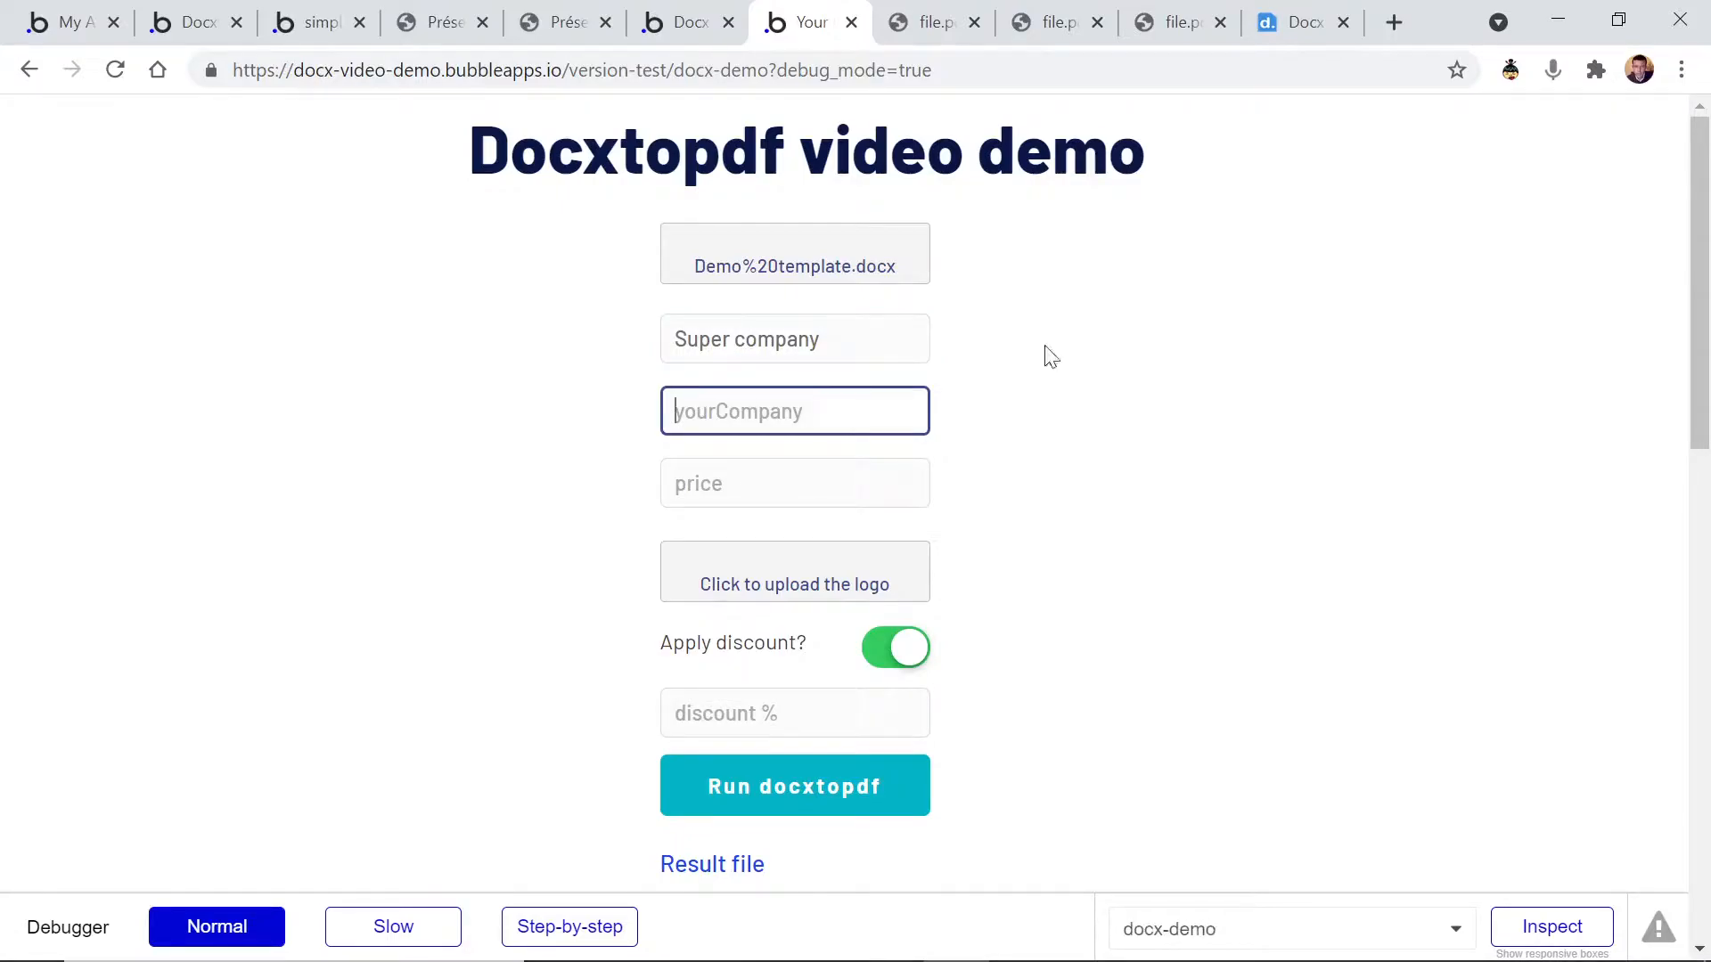
# Step: Enter "Super client" as the yourCompany value and 3,000 as the price
pyautogui.write('Super client')
pyautogui.press('Tab')
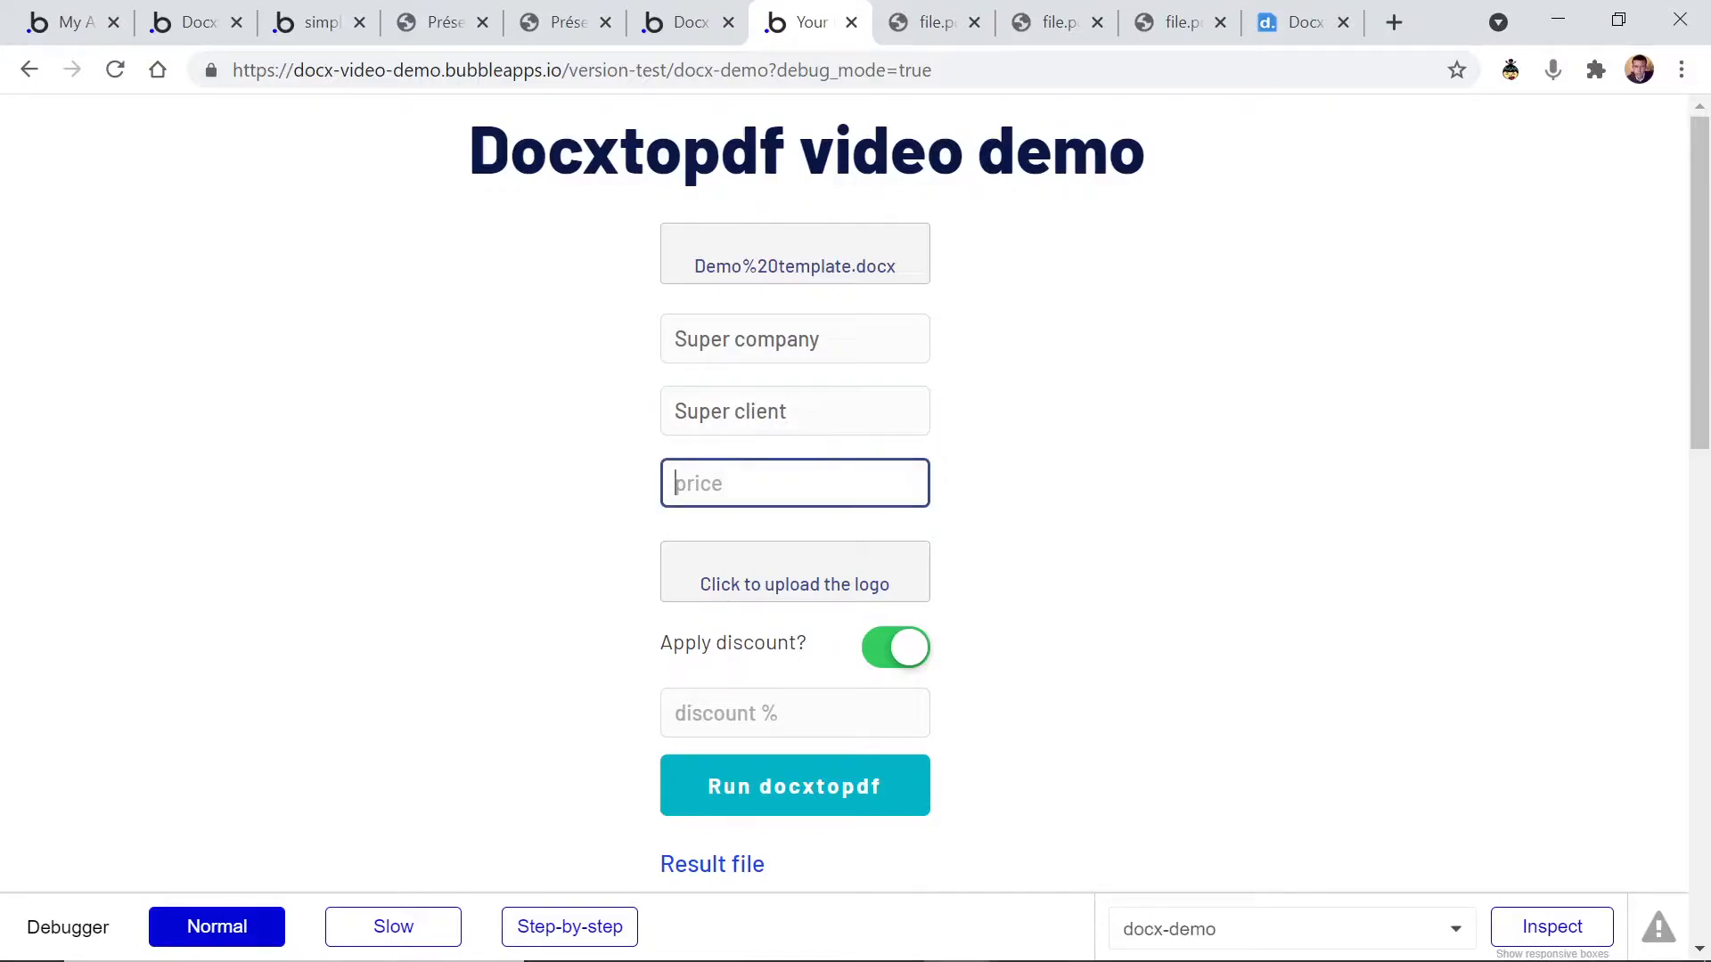
pyautogui.write('3?00')
pyautogui.press('BackSpace')
pyautogui.press('BackSpace')
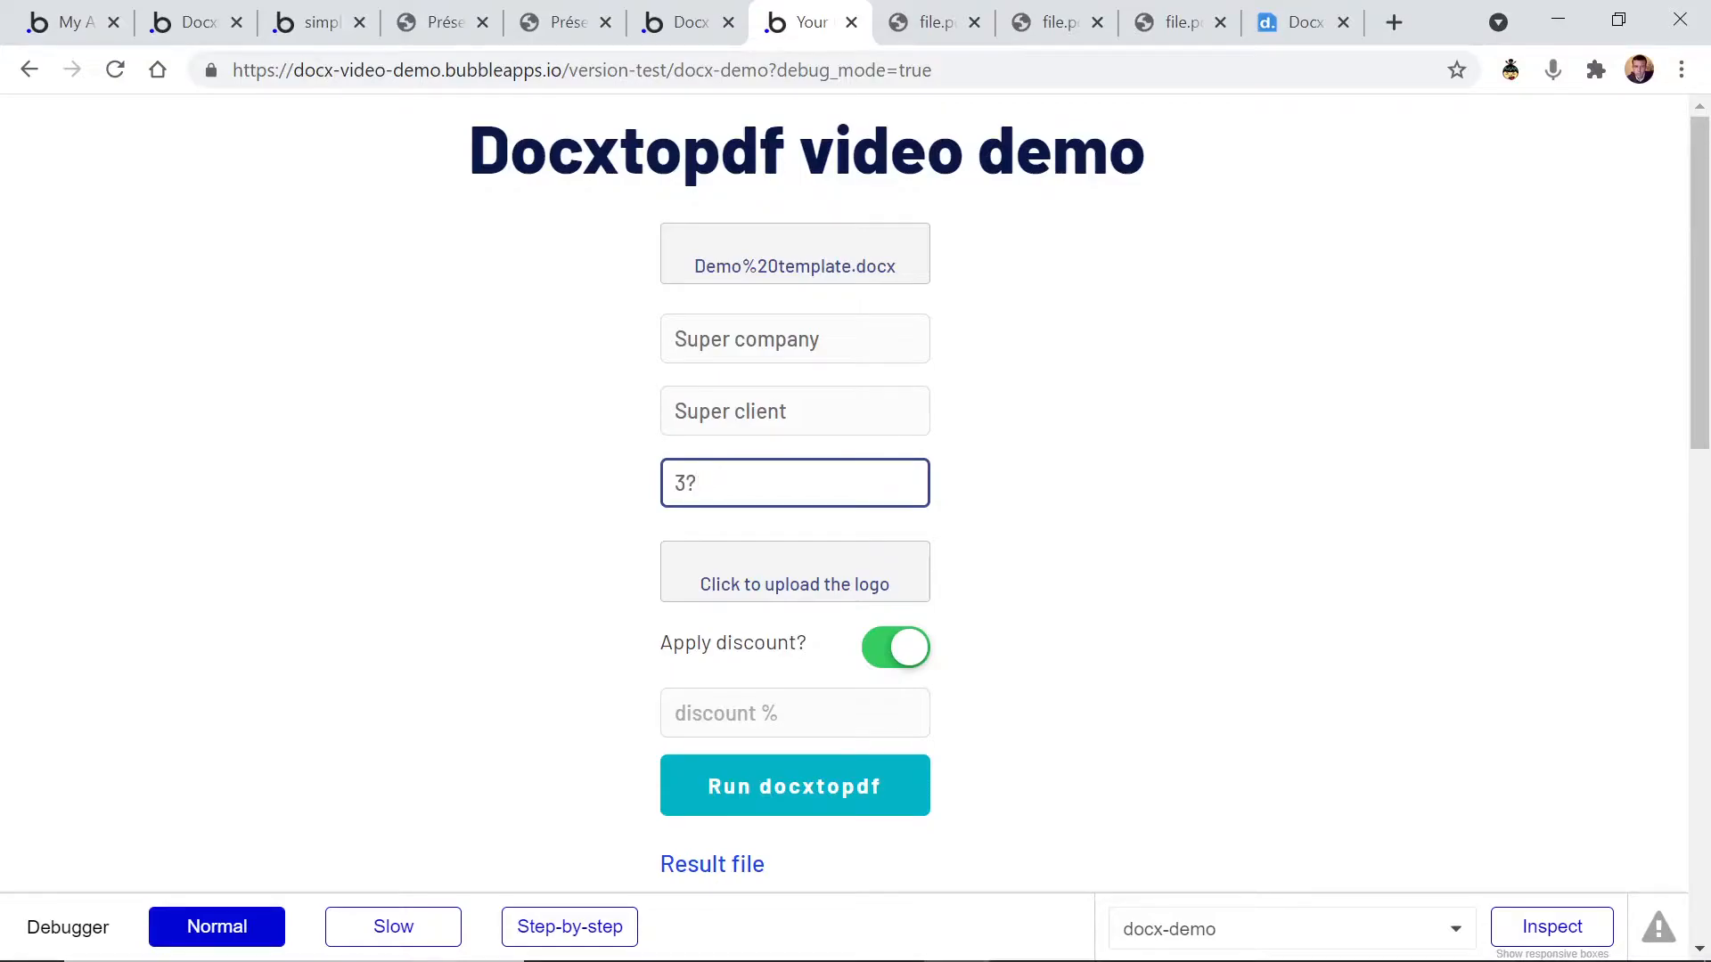
pyautogui.write('000')
# Step: Upload logo docx-dark.png from the Demo-docxtopdf folder as the logo
pyautogui.click(816, 566)
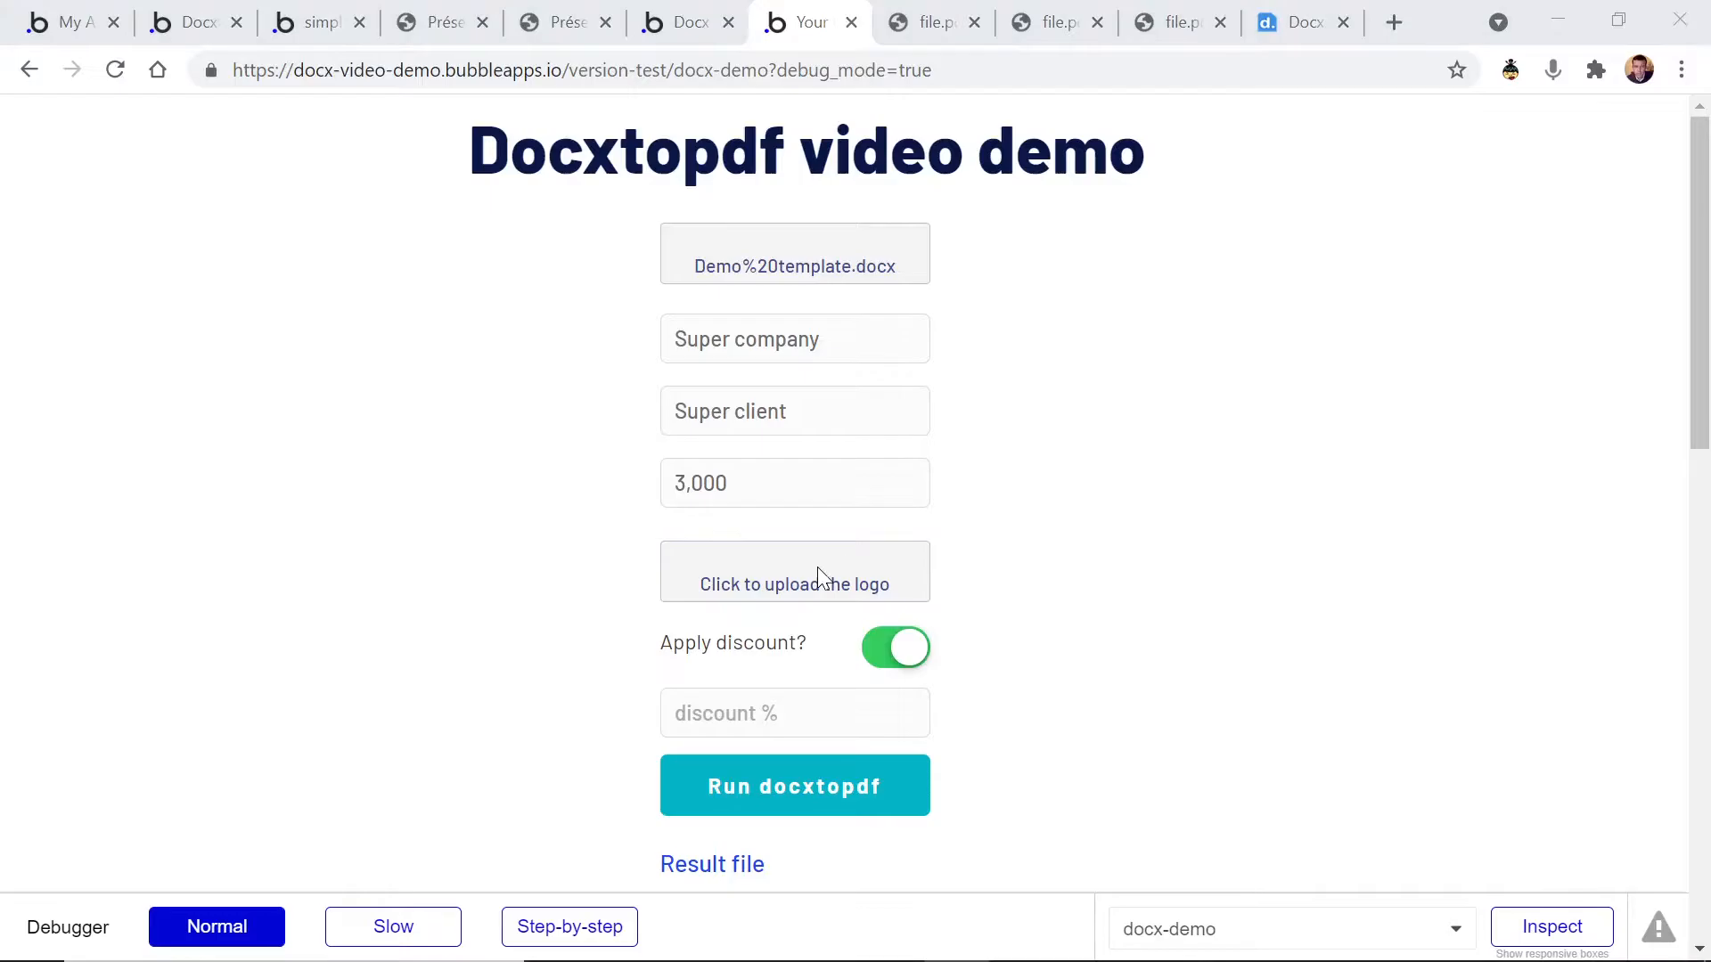
pyautogui.click(357, 226)
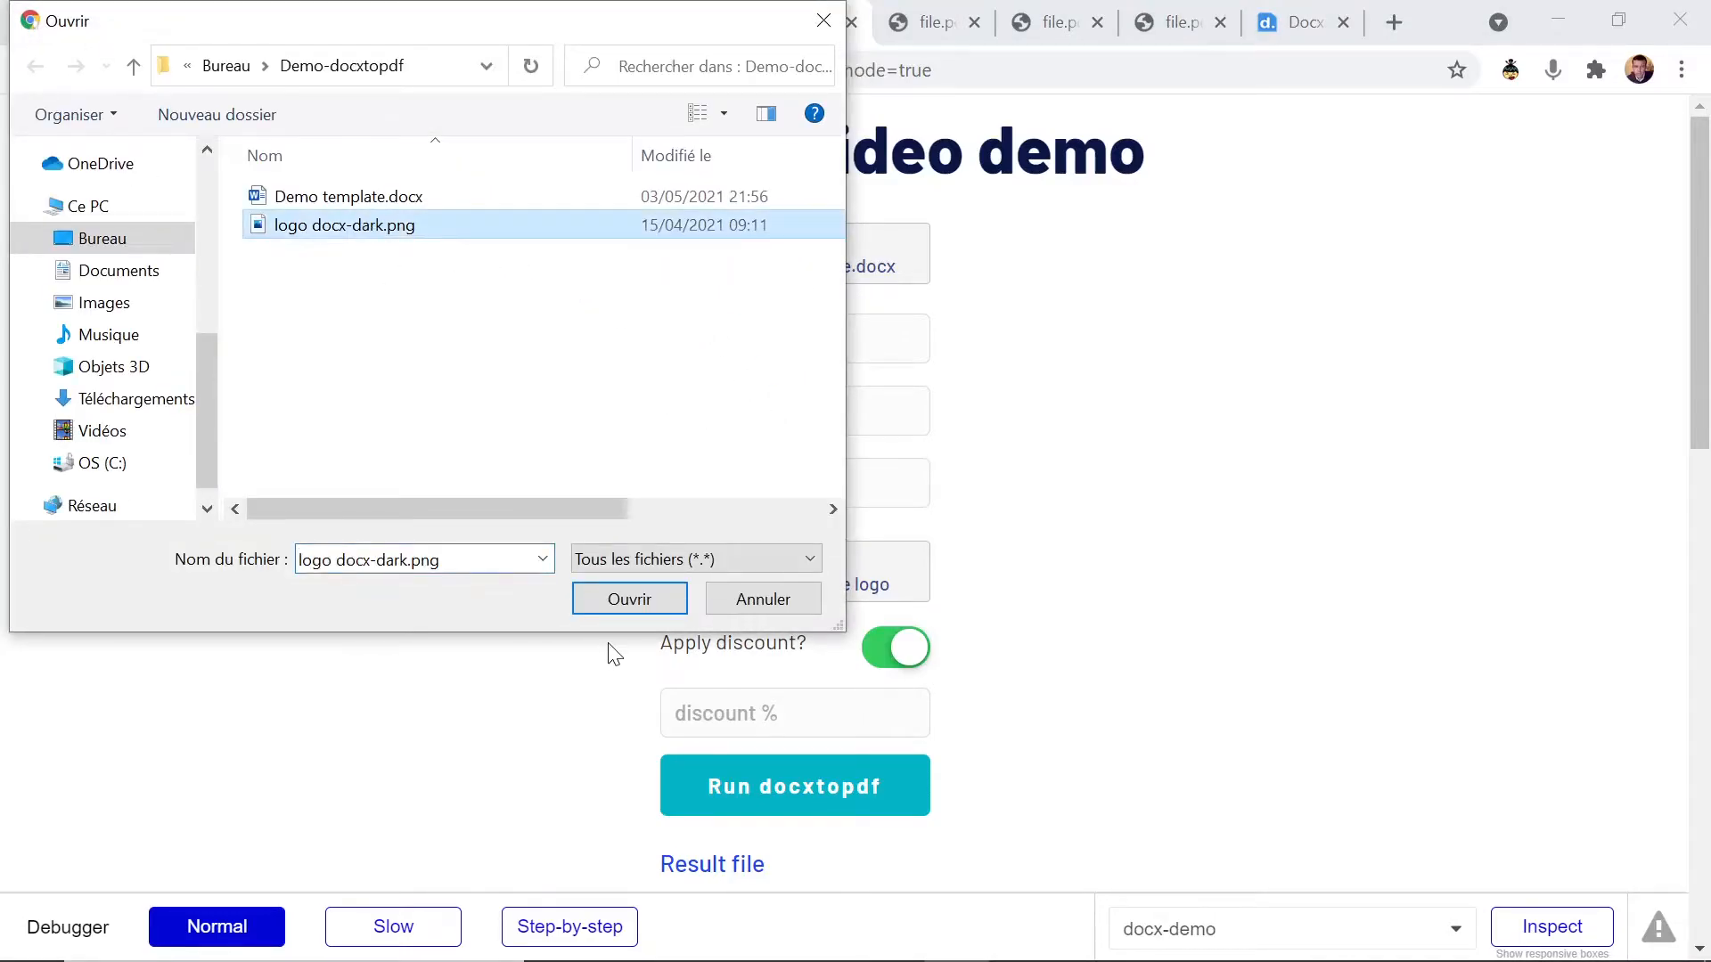
pyautogui.click(623, 596)
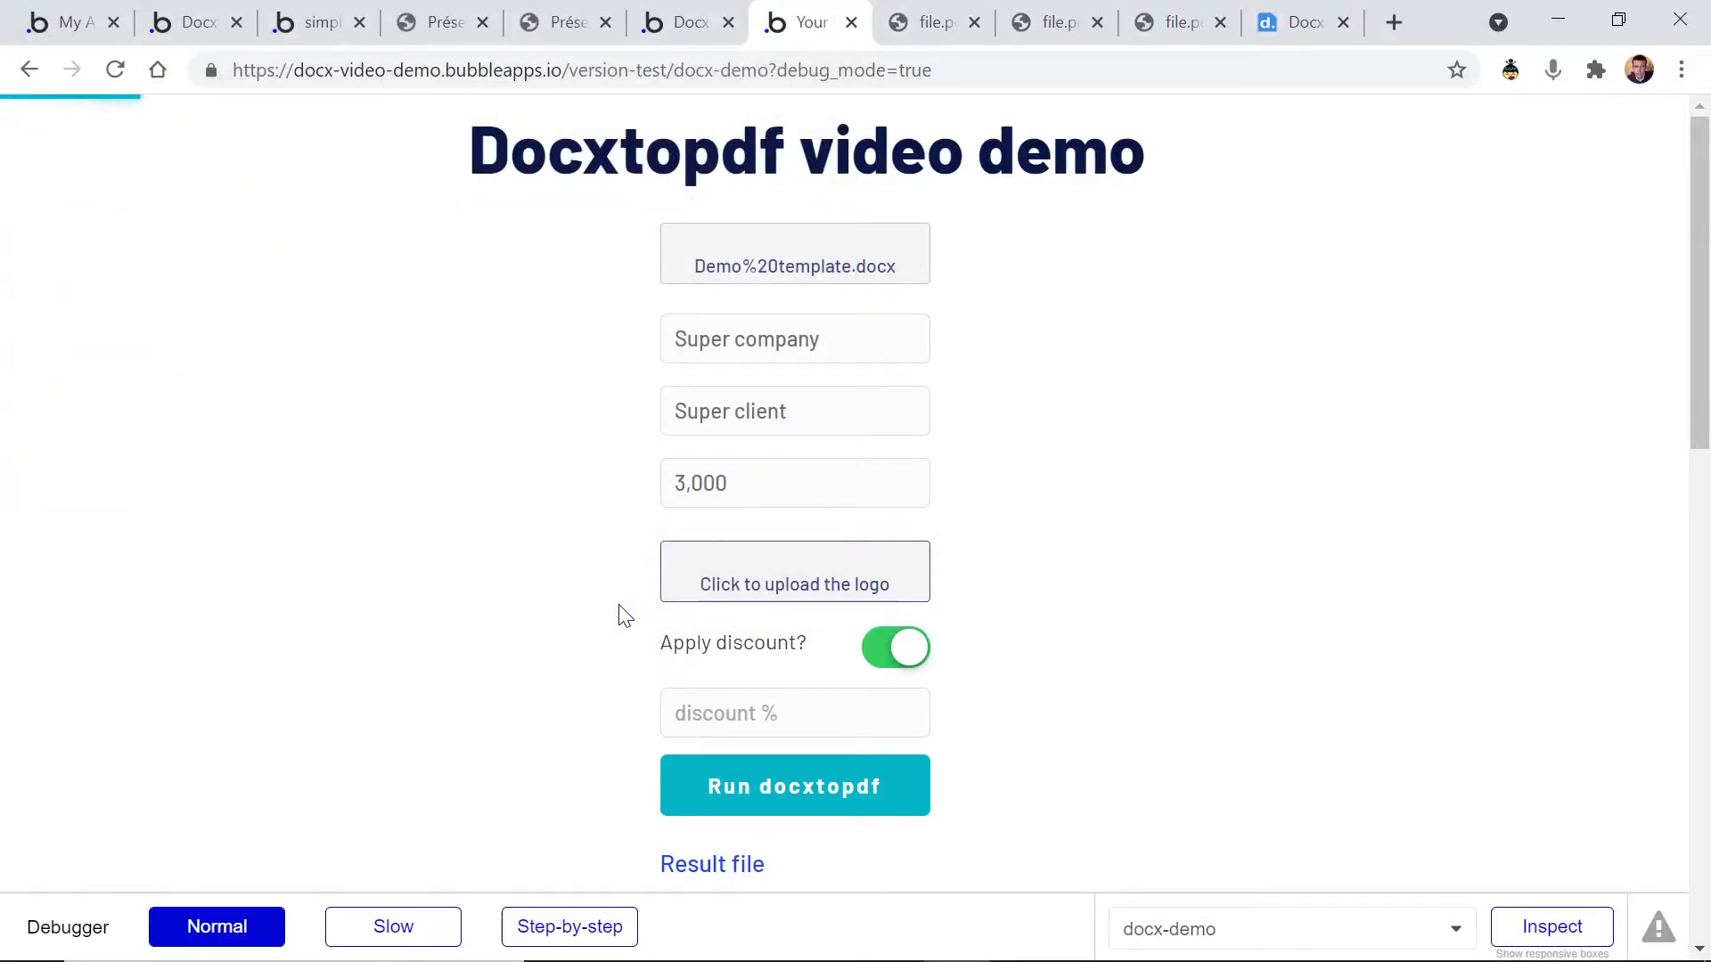
# Step: Set the discount percentage to 20 and run the docxtopdf conversion
pyautogui.scroll(-2, 621, 615)
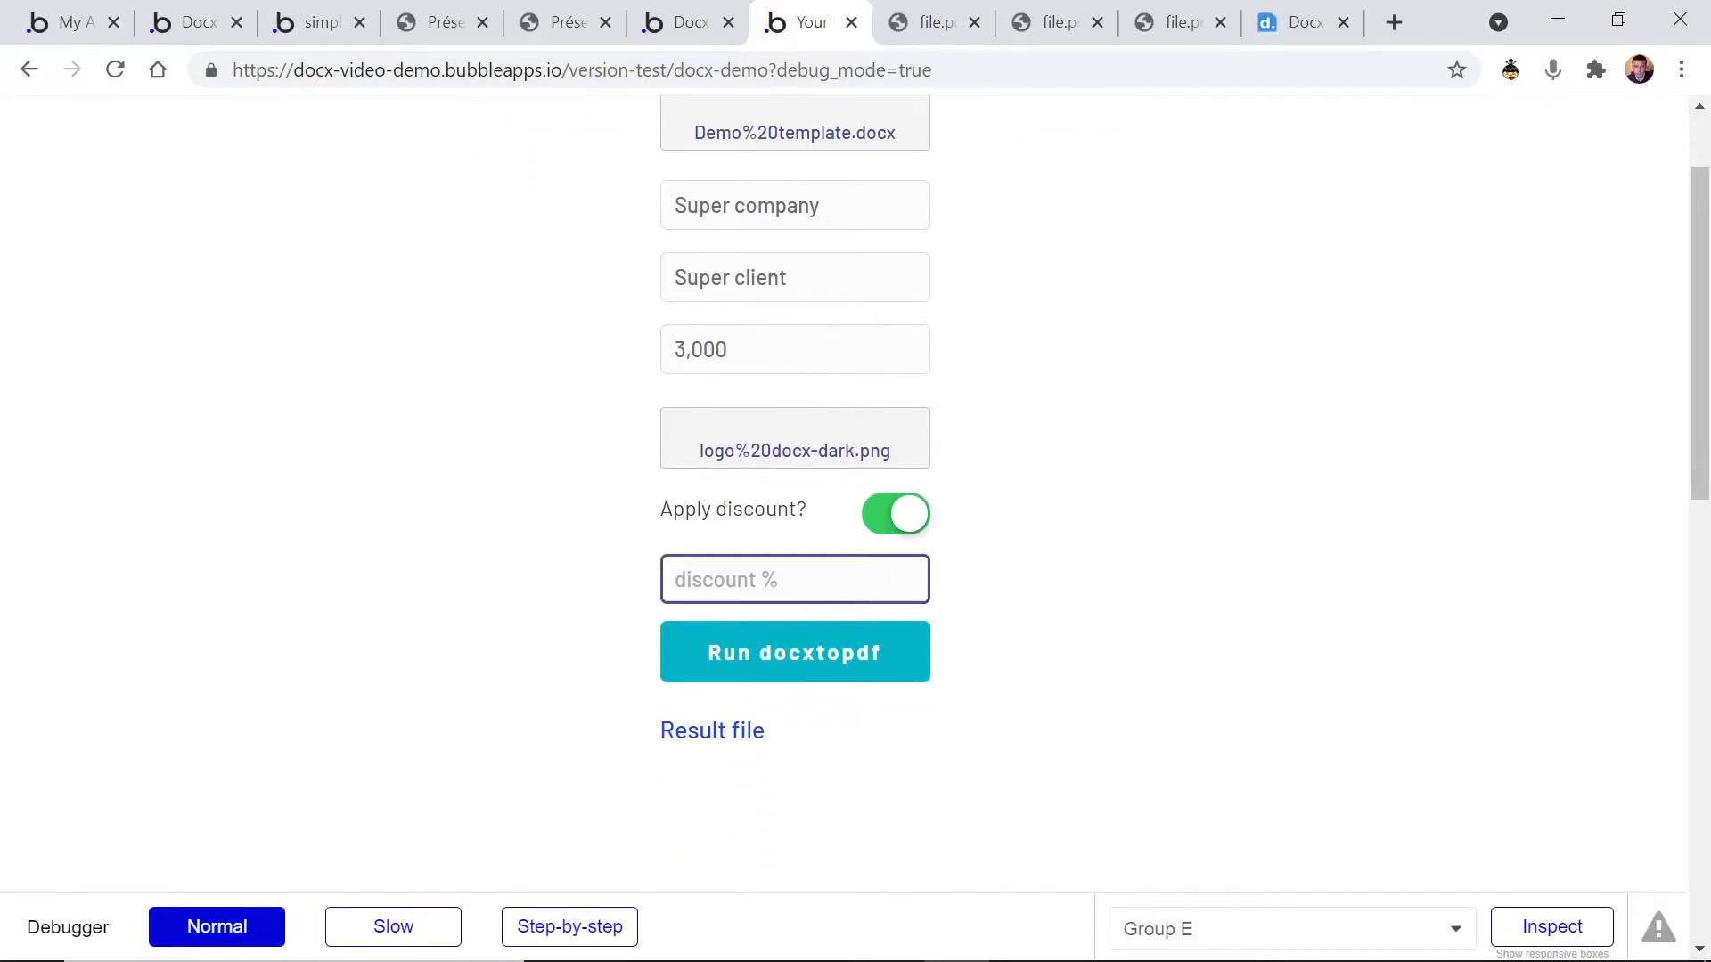
pyautogui.click(730, 581)
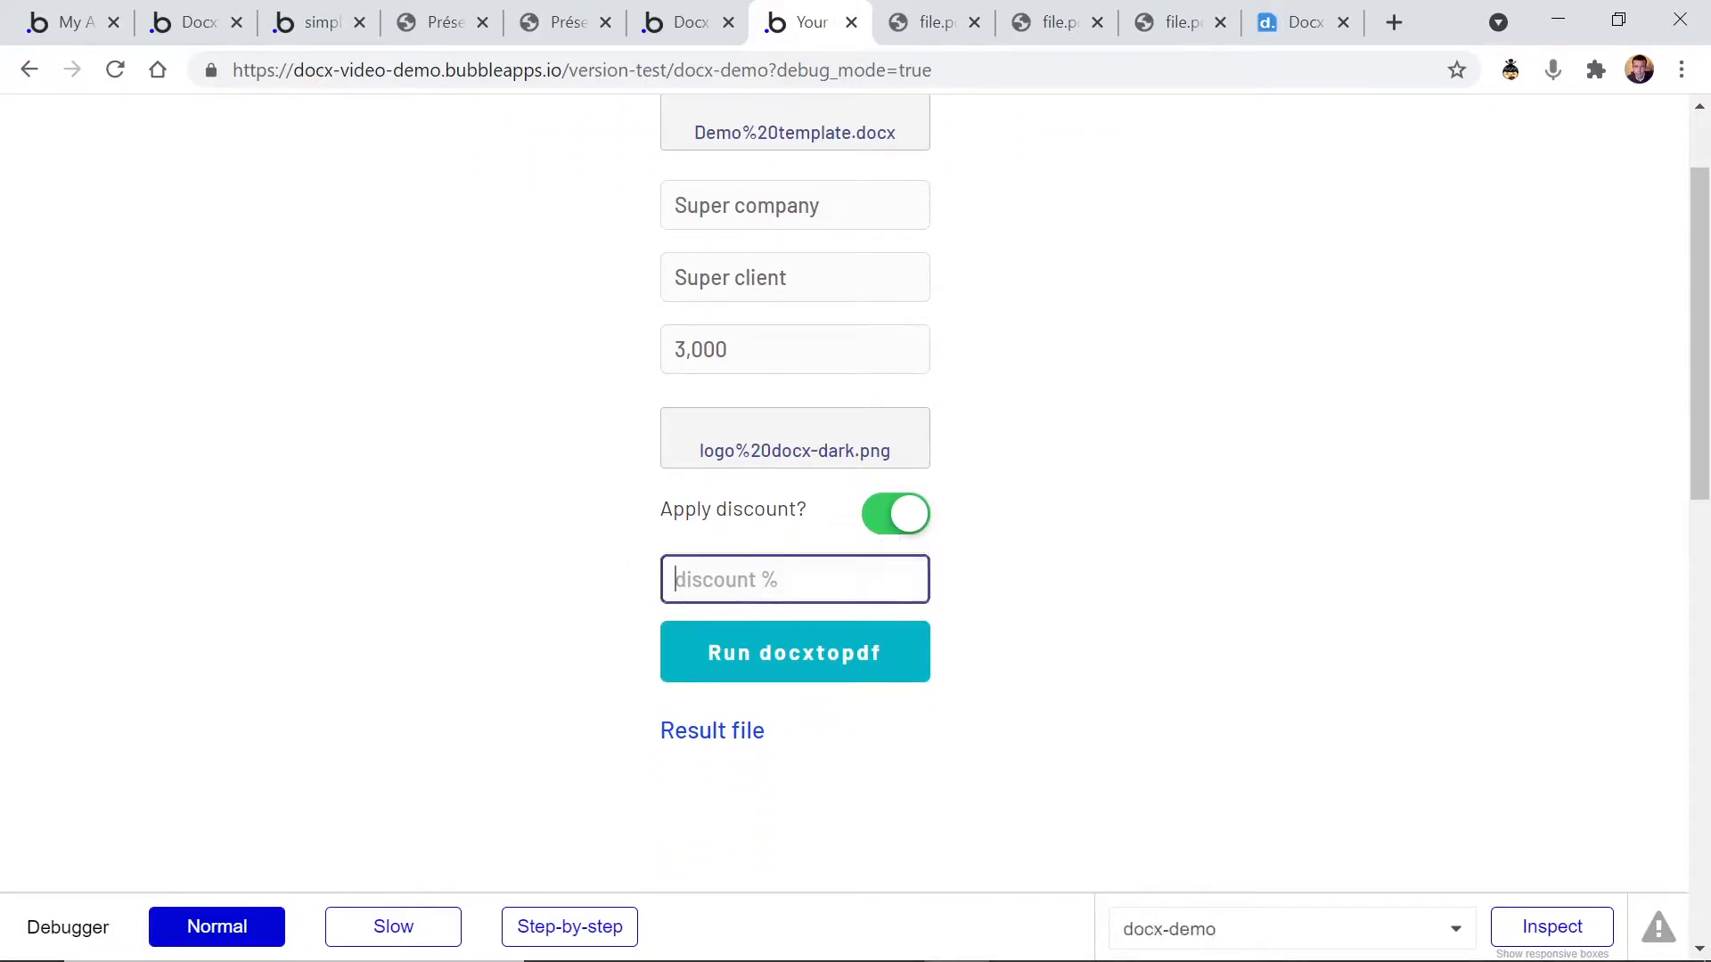
pyautogui.write('20')
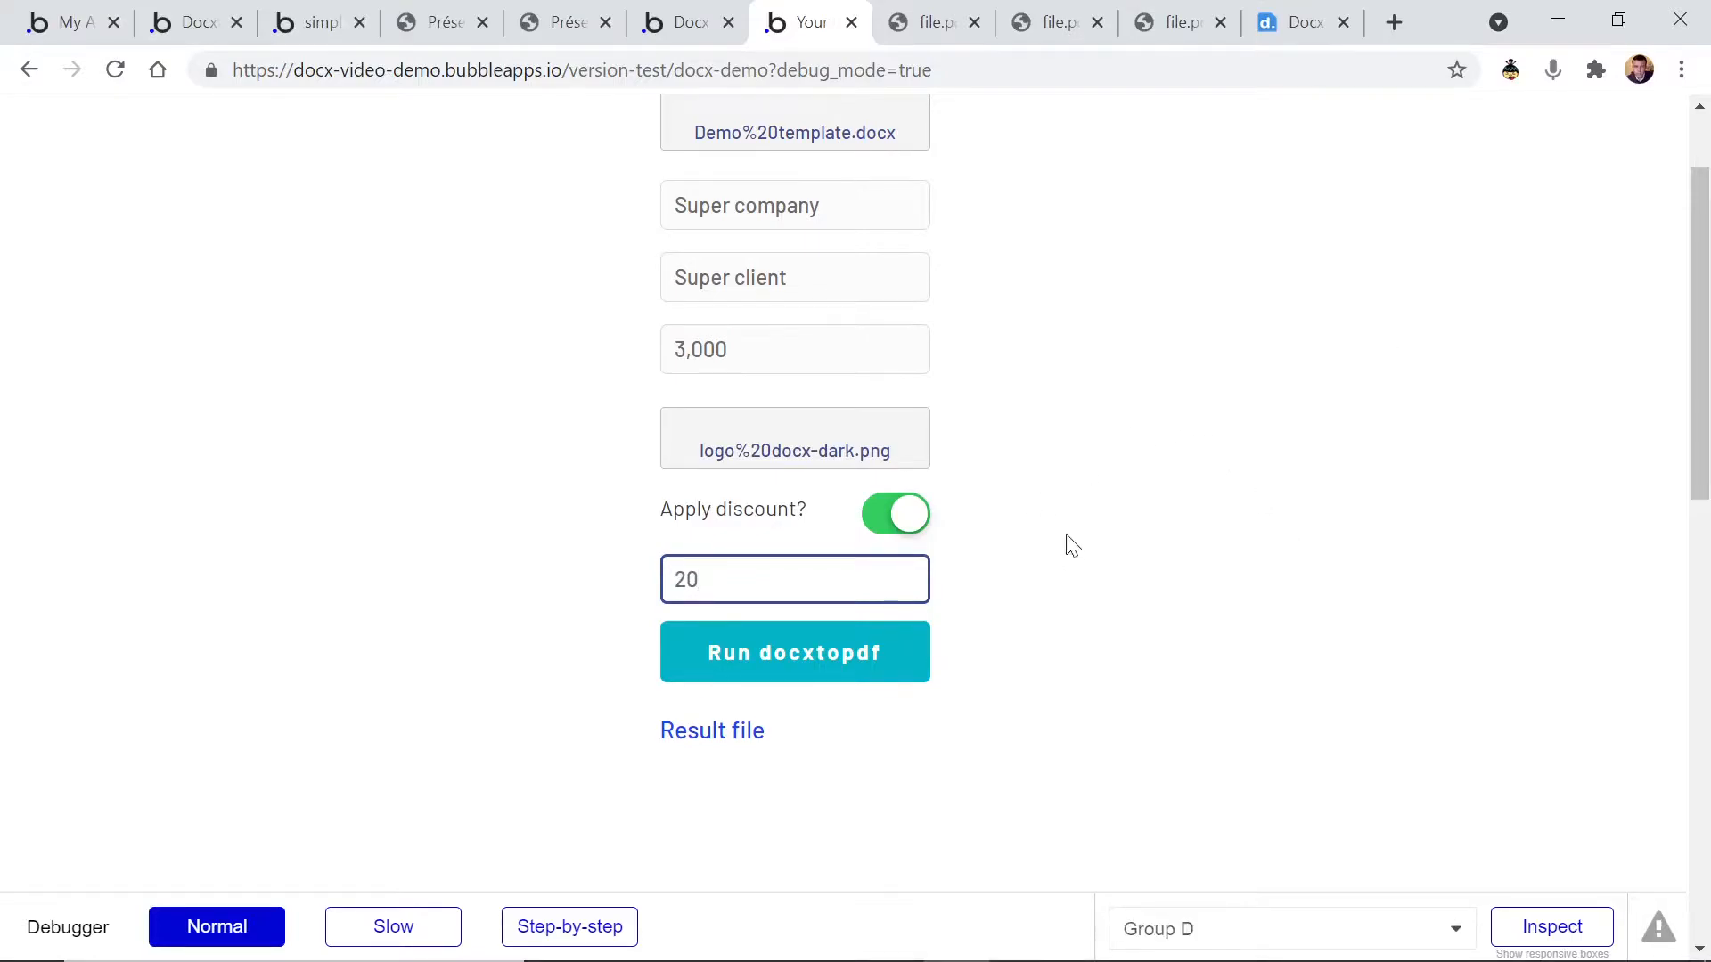
pyautogui.scroll(1, 1069, 541)
pyautogui.click(791, 799)
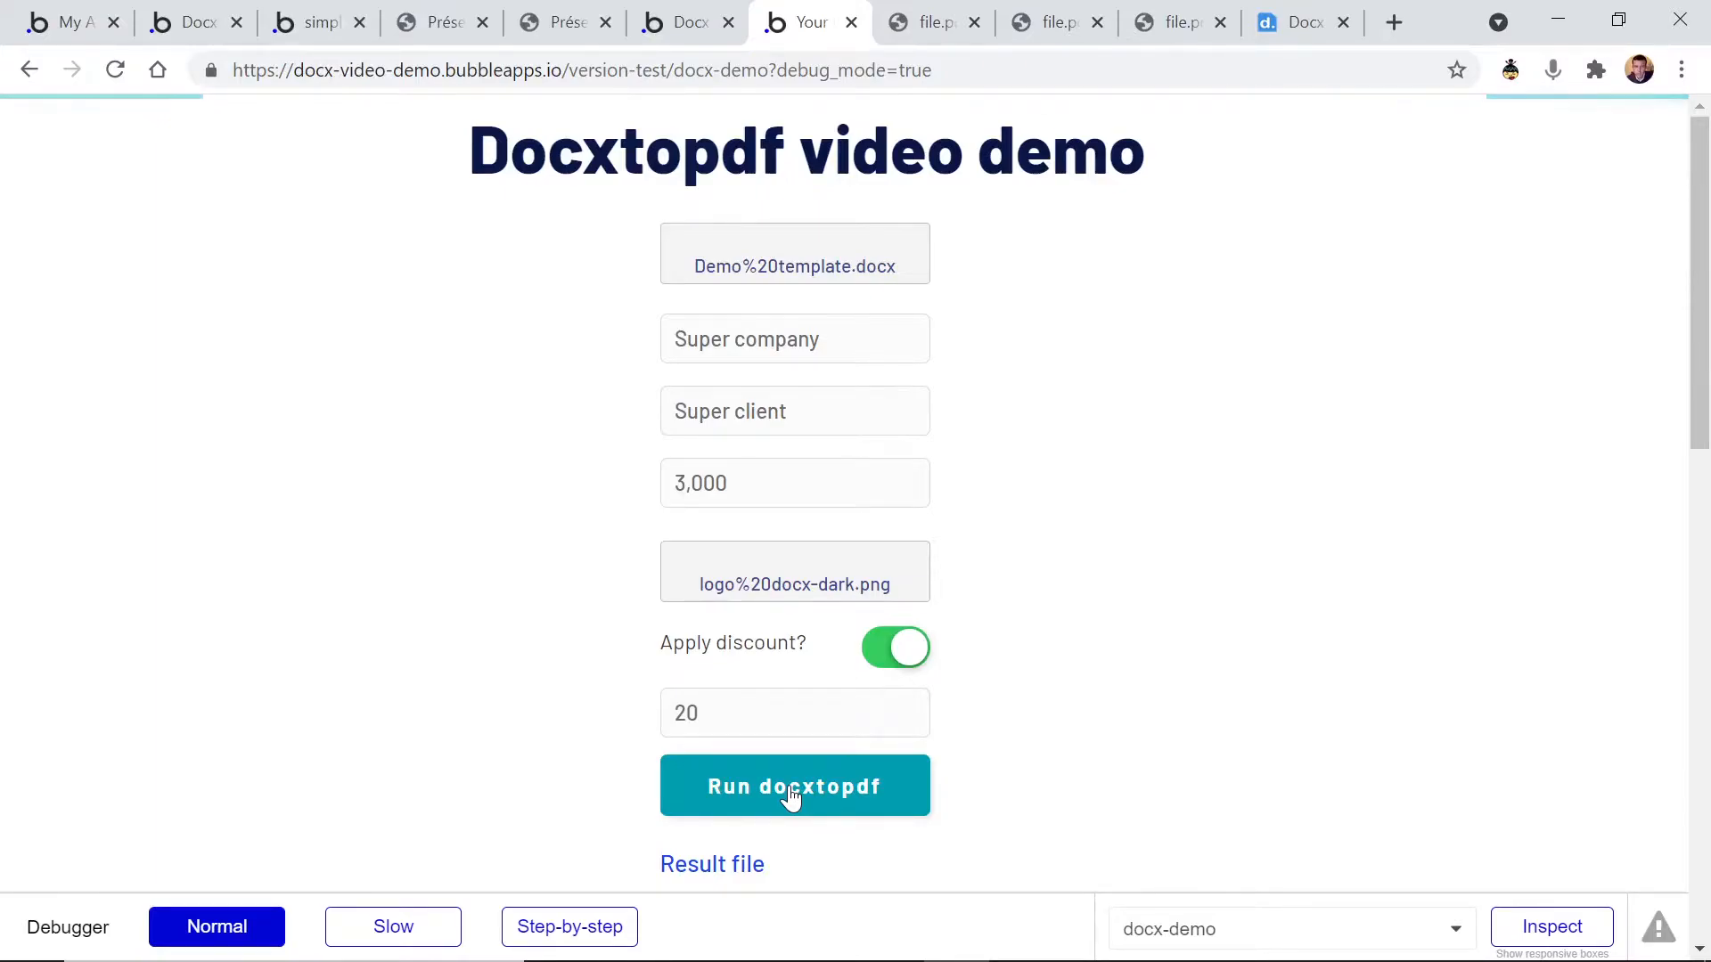
# Step: Open the result file and check the generated invoice from its header down to the discount sentence
pyautogui.click(765, 869)
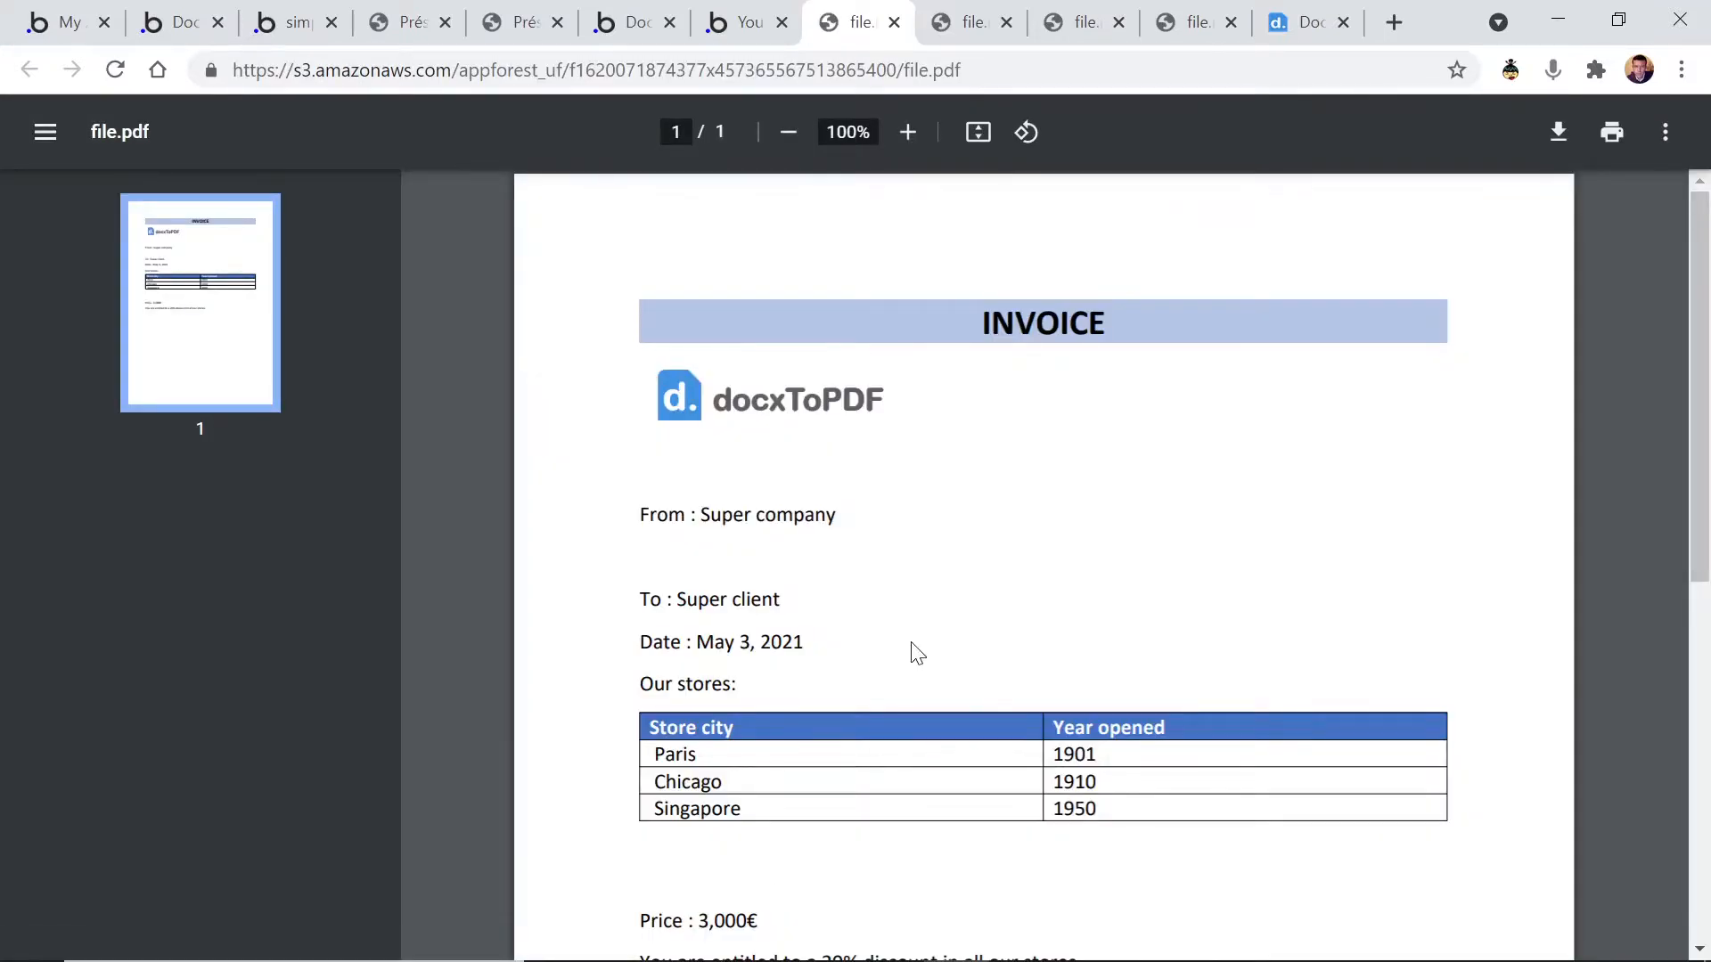
pyautogui.scroll(-2, 917, 565)
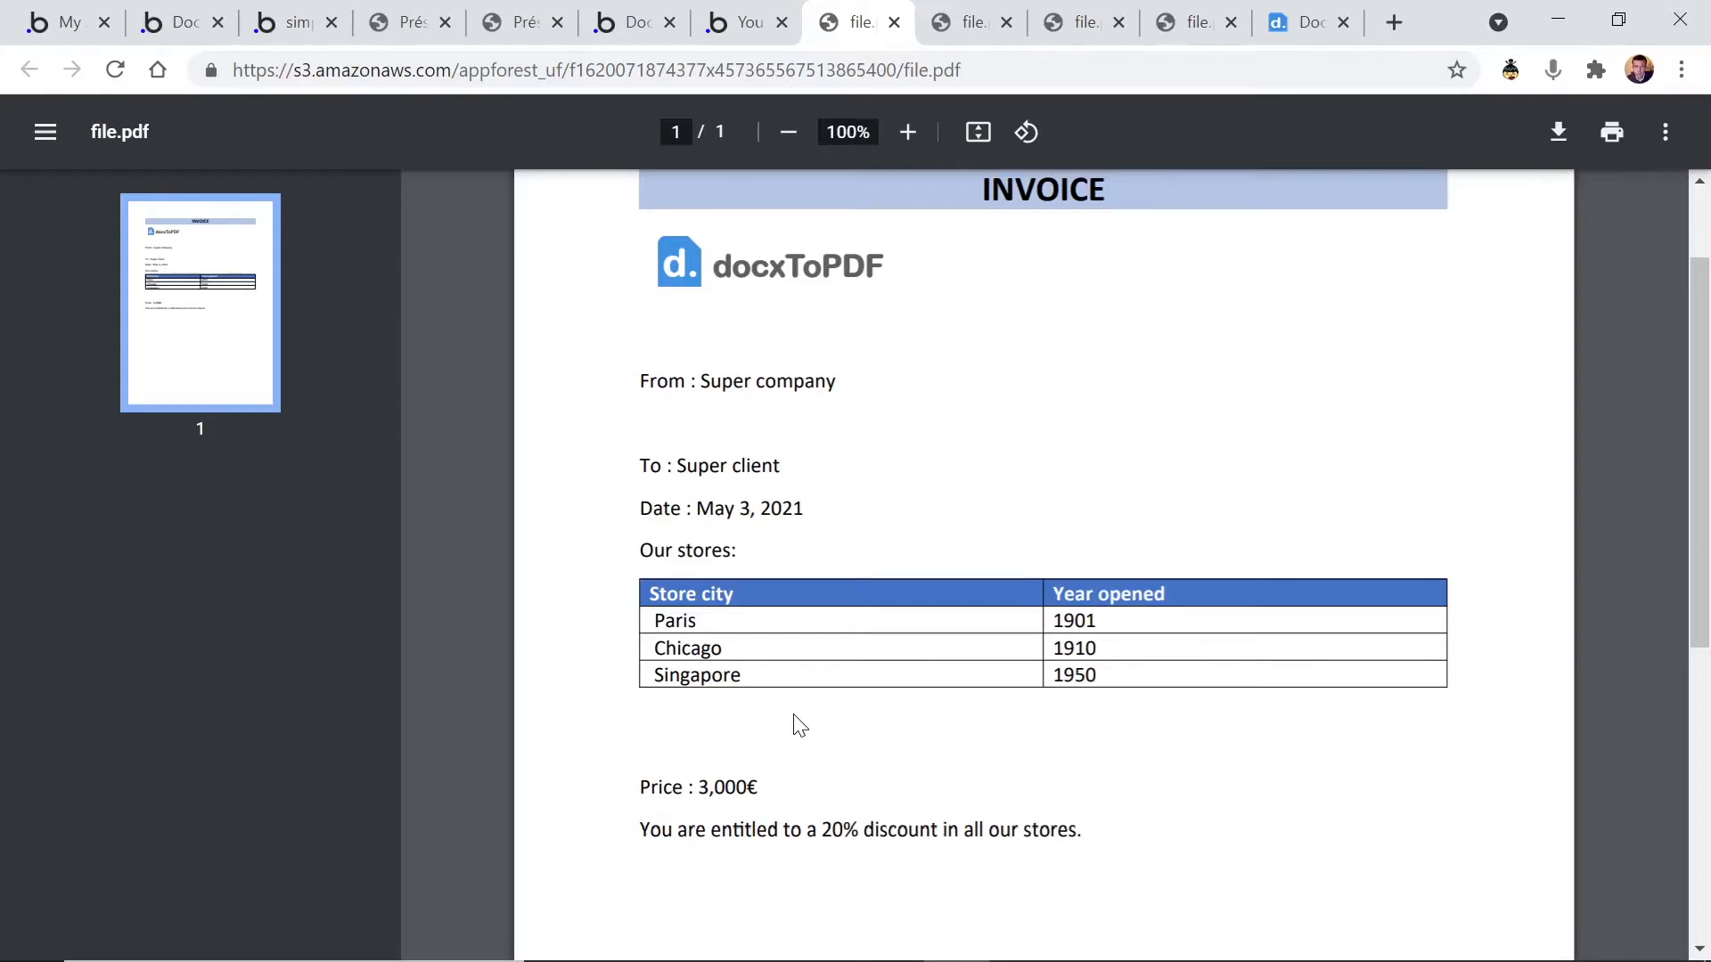
pyautogui.moveTo(1077, 829); pyautogui.dragTo(677, 830)
pyautogui.click(925, 927)
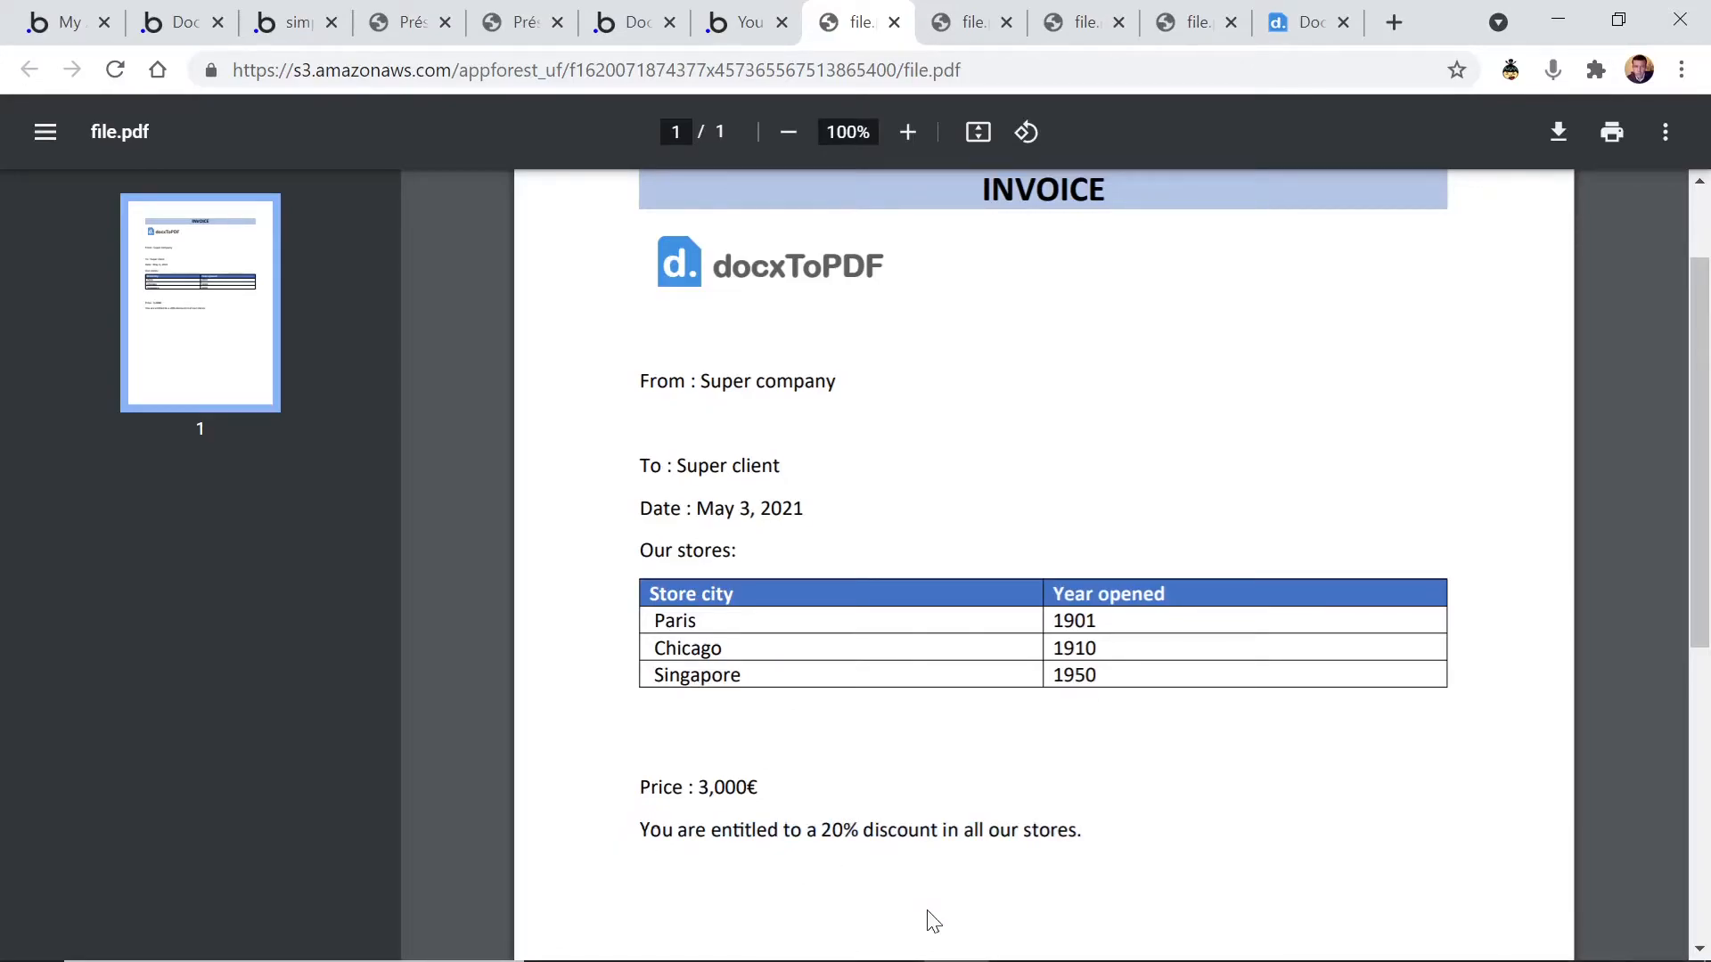
pyautogui.scroll(2, 928, 900)
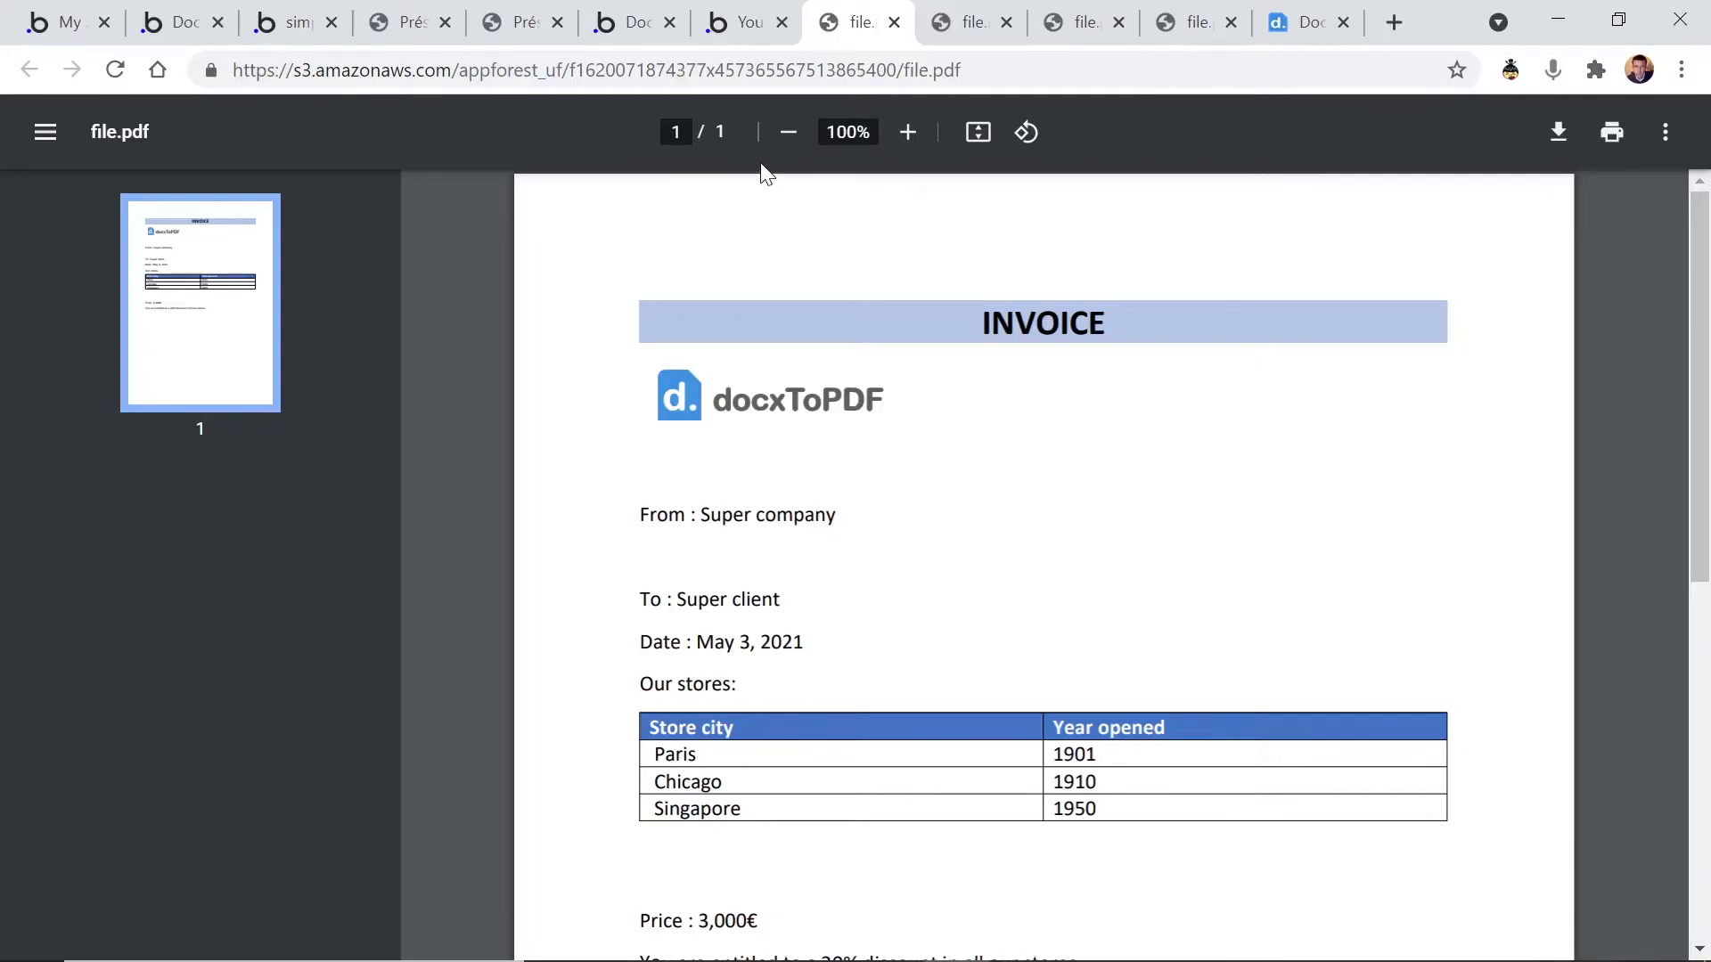
# Step: Go back to the Bubble editor and review the d2P- Fill & convert docx action's settings in the Run docxtopdf workflow
pyautogui.click(741, 12)
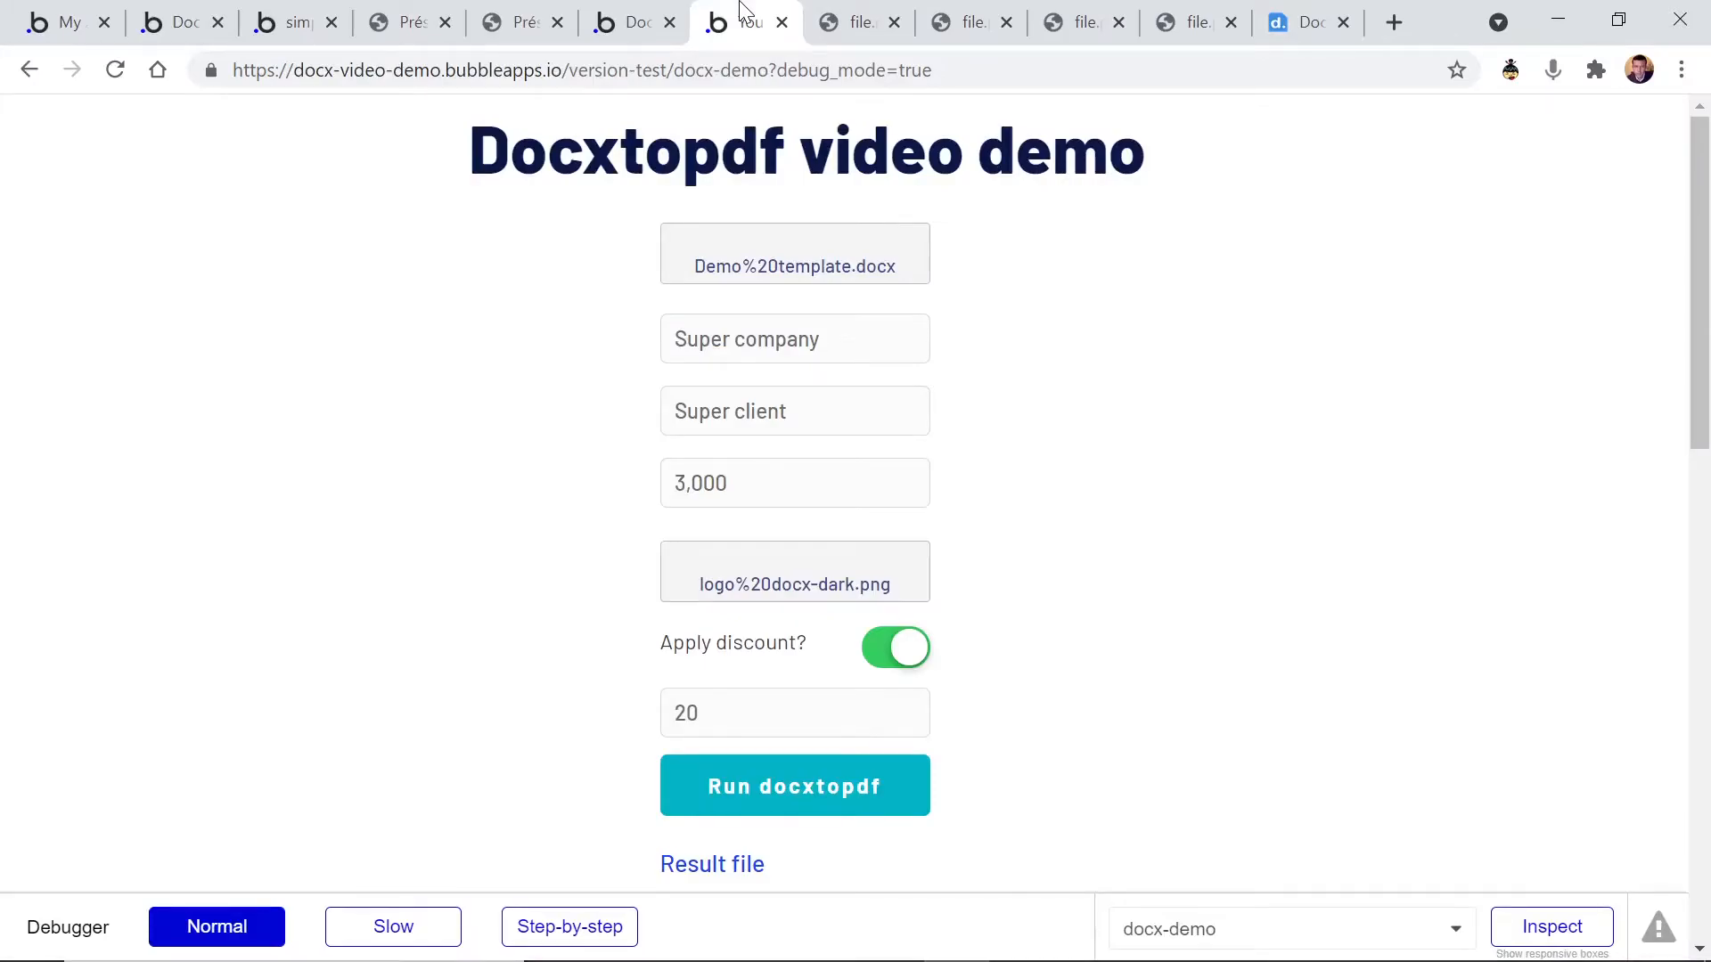
pyautogui.click(652, 21)
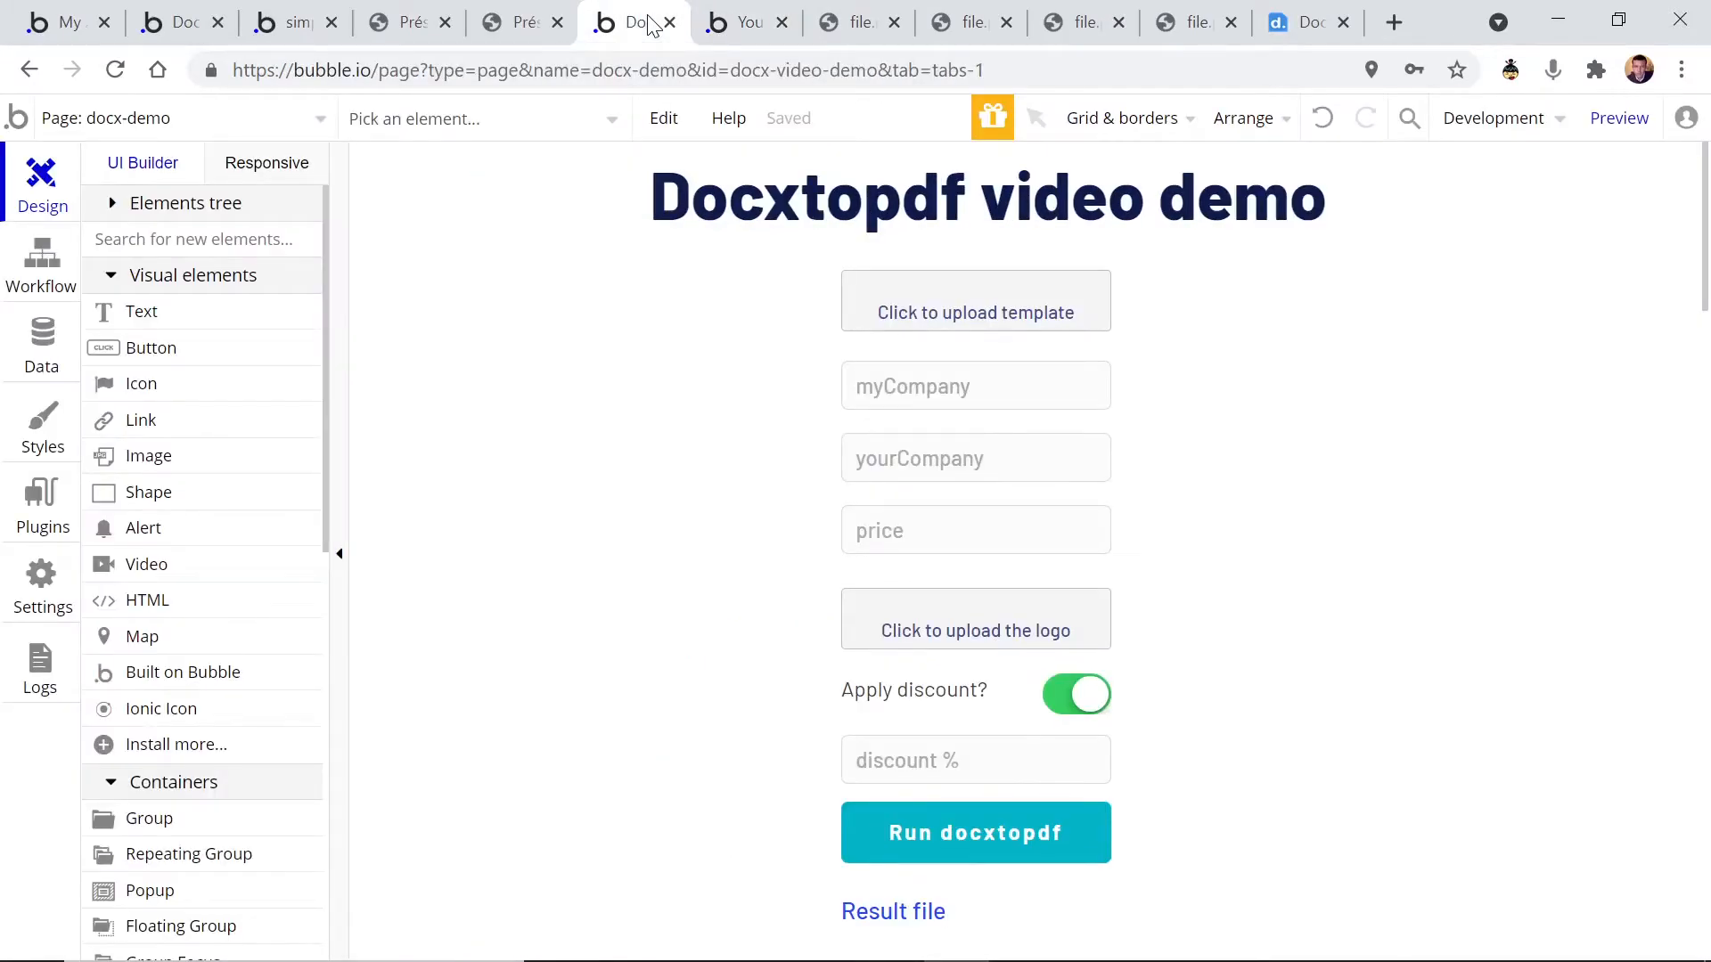
pyautogui.click(54, 272)
pyautogui.click(594, 445)
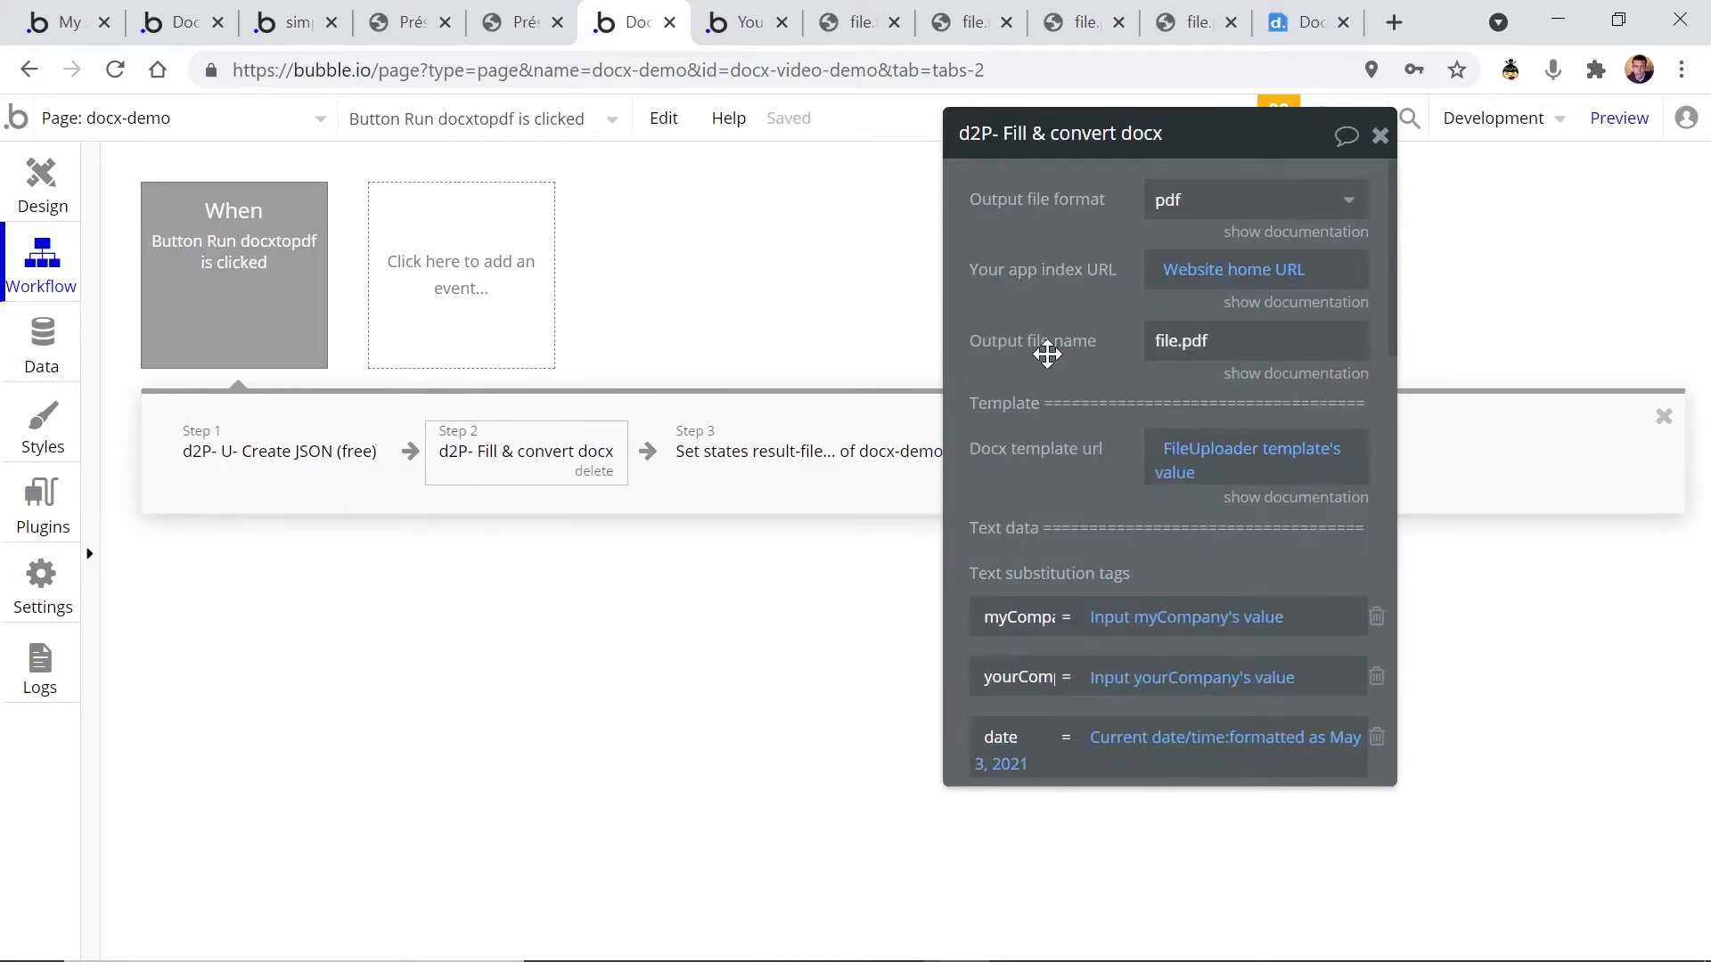
pyautogui.scroll(-3, 1061, 269)
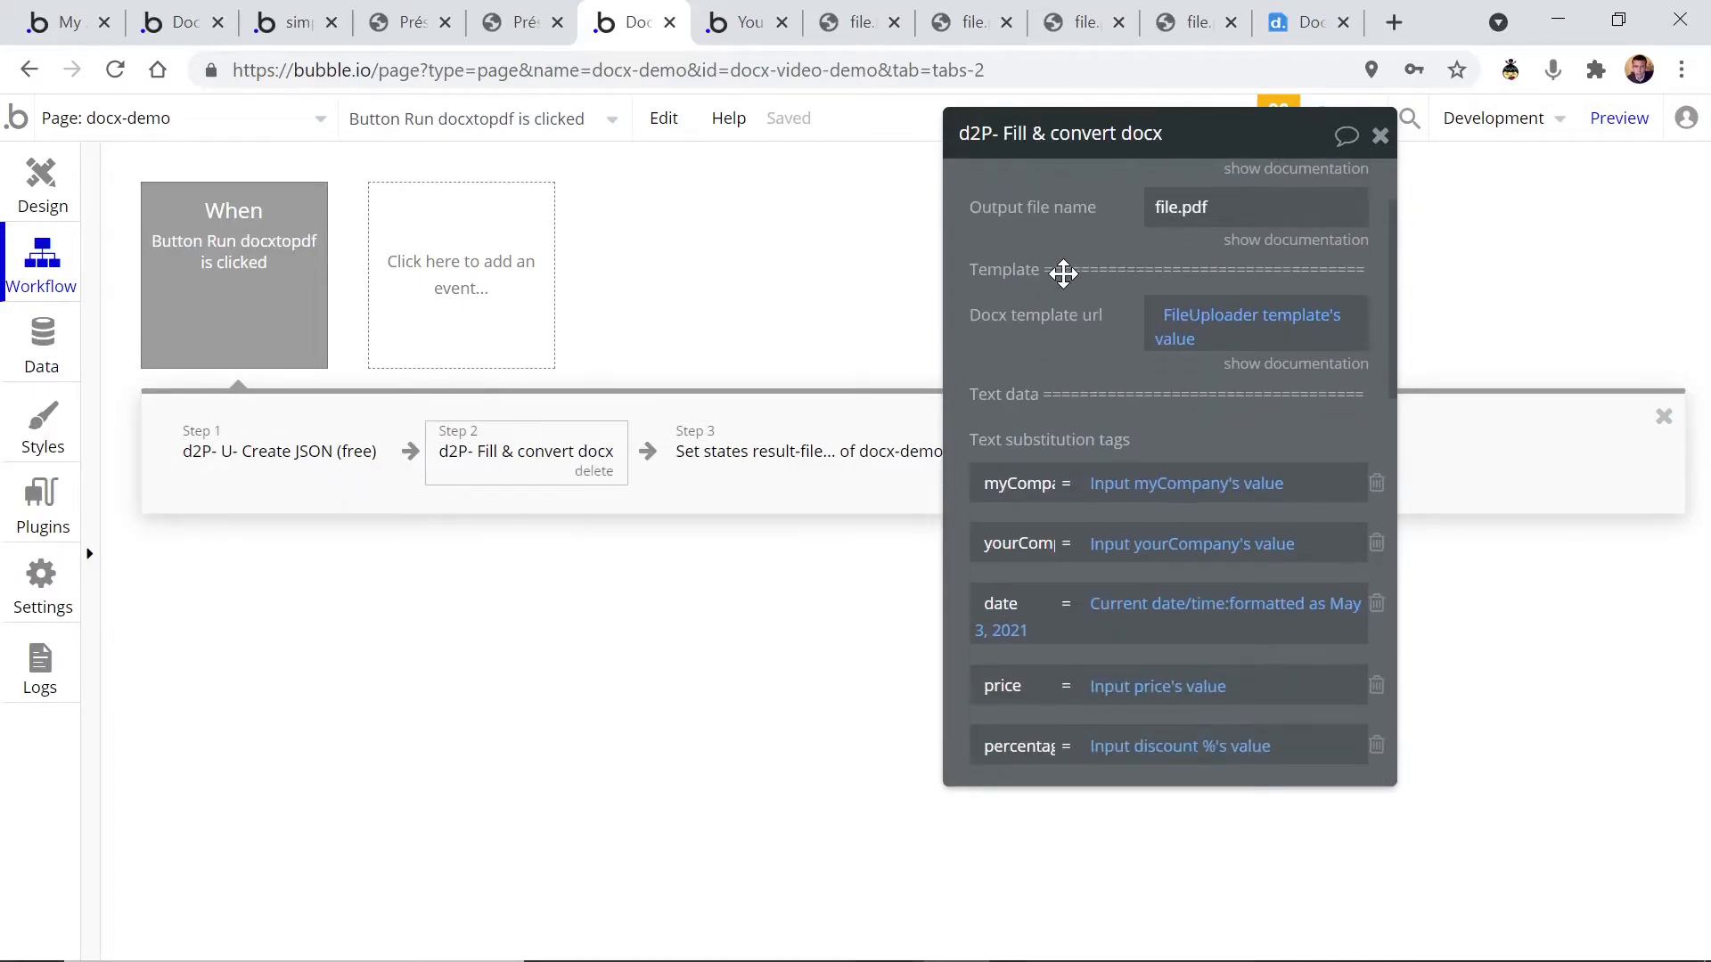
pyautogui.scroll(-5, 1066, 322)
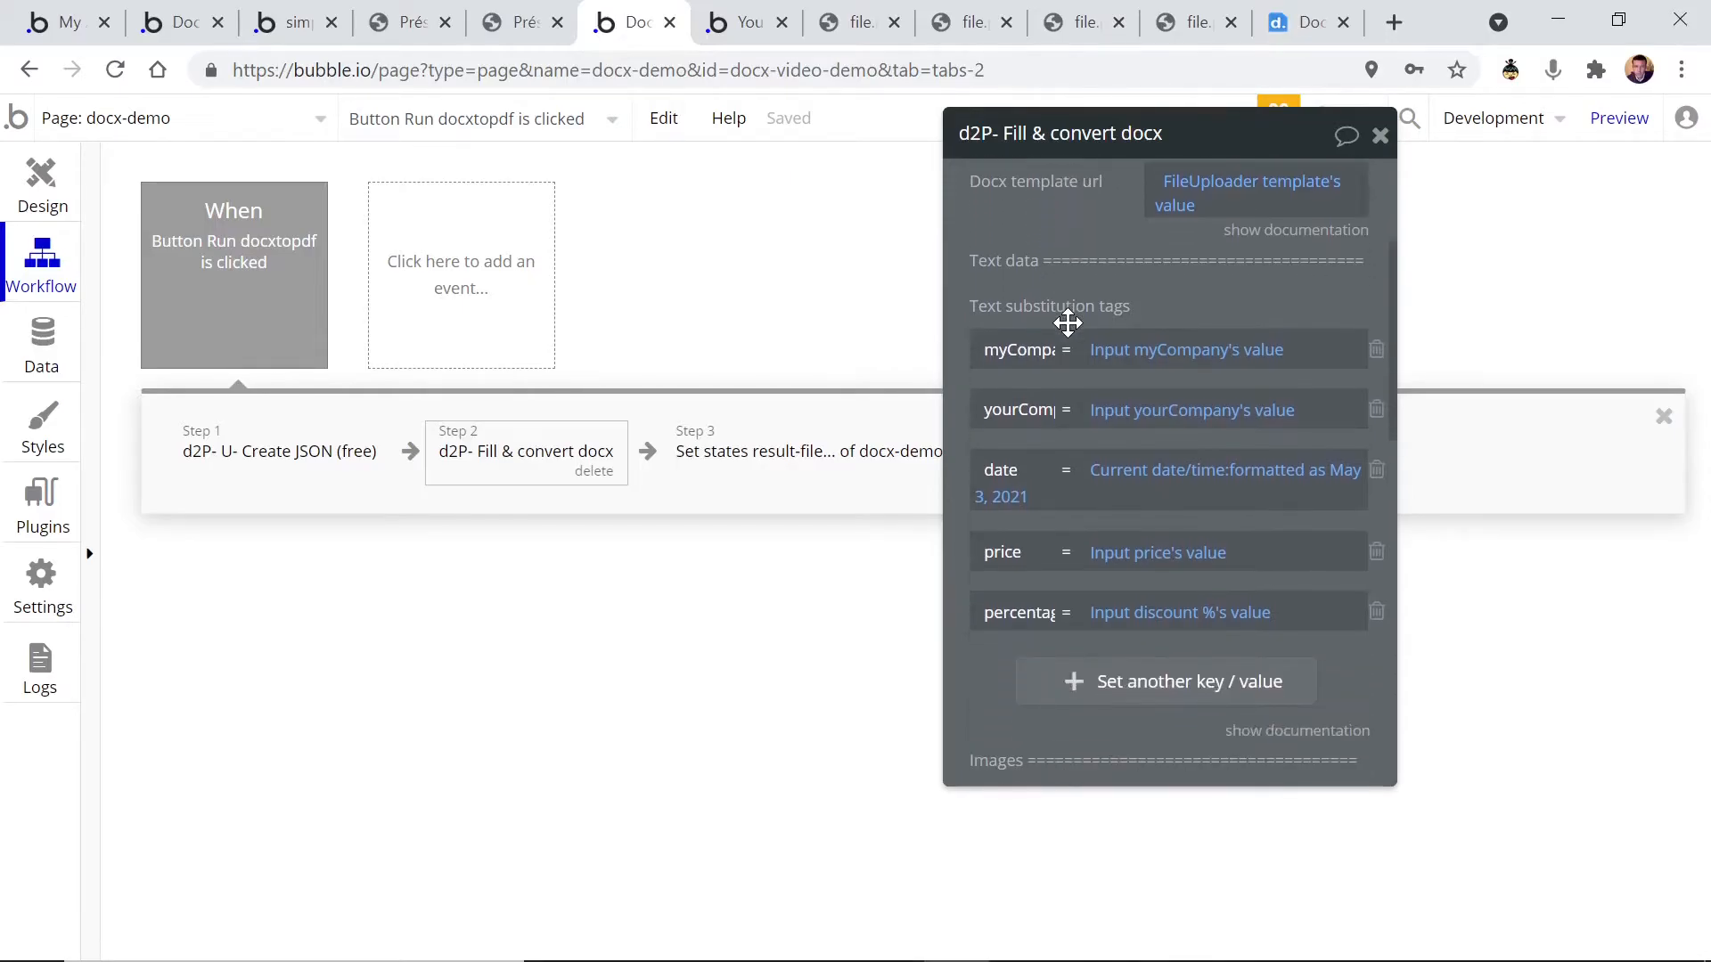
pyautogui.scroll(-15, 1066, 323)
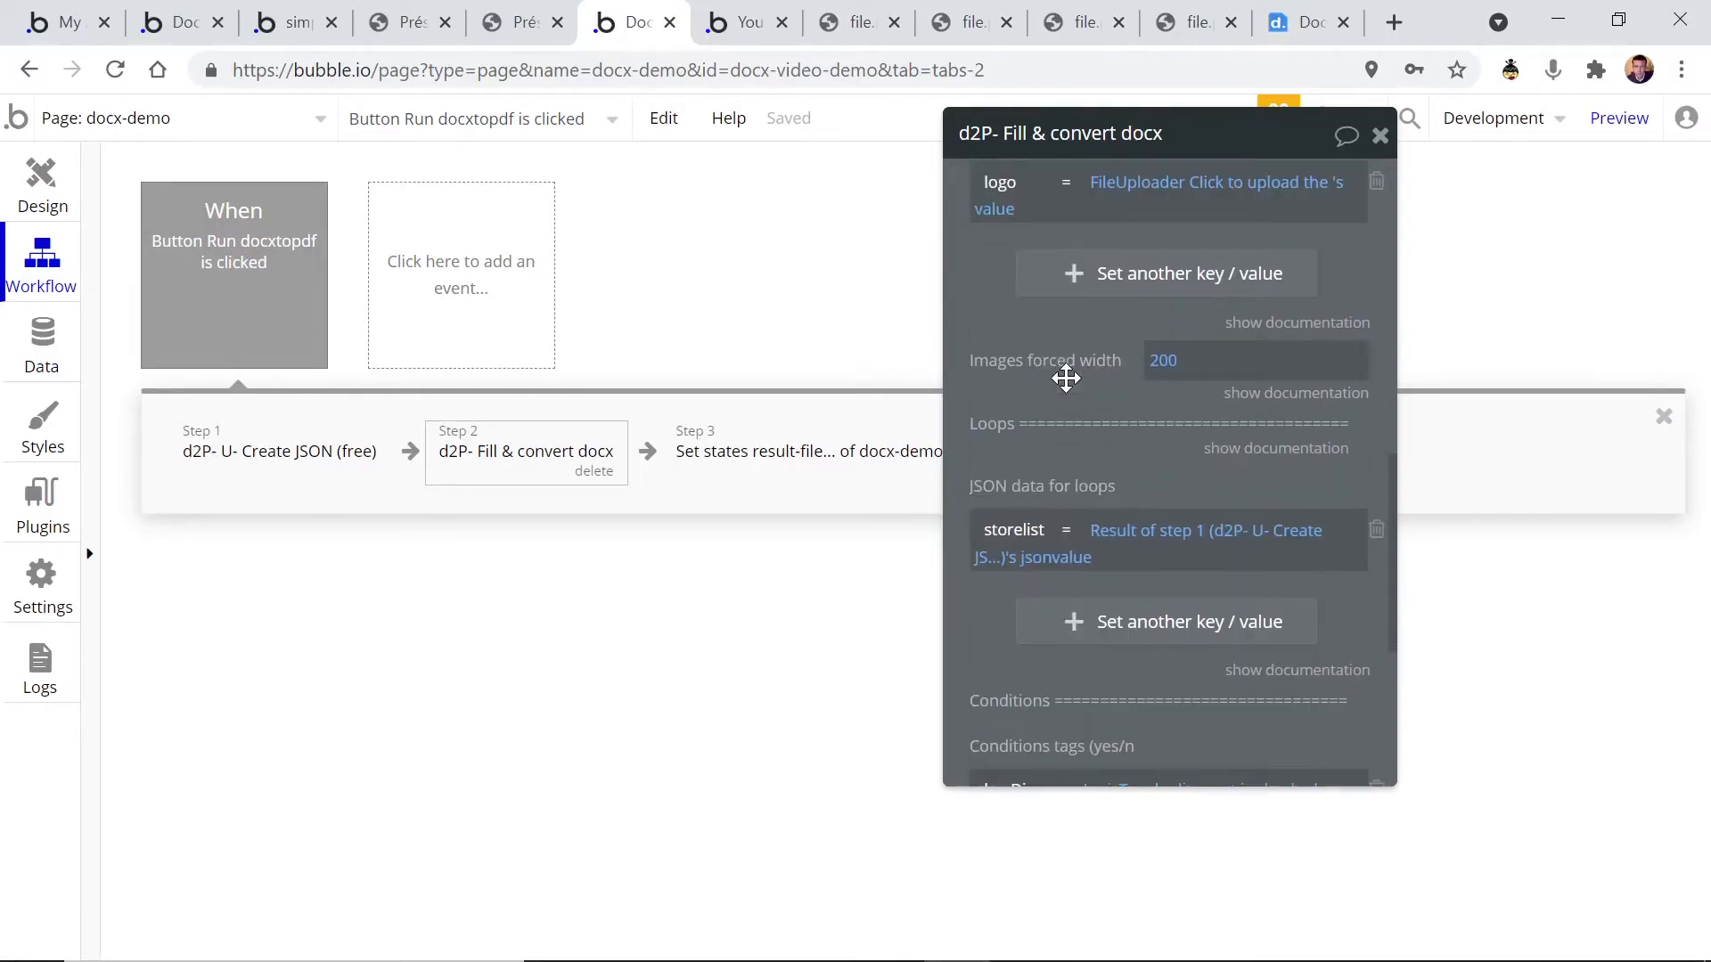
pyautogui.scroll(-6, 1065, 378)
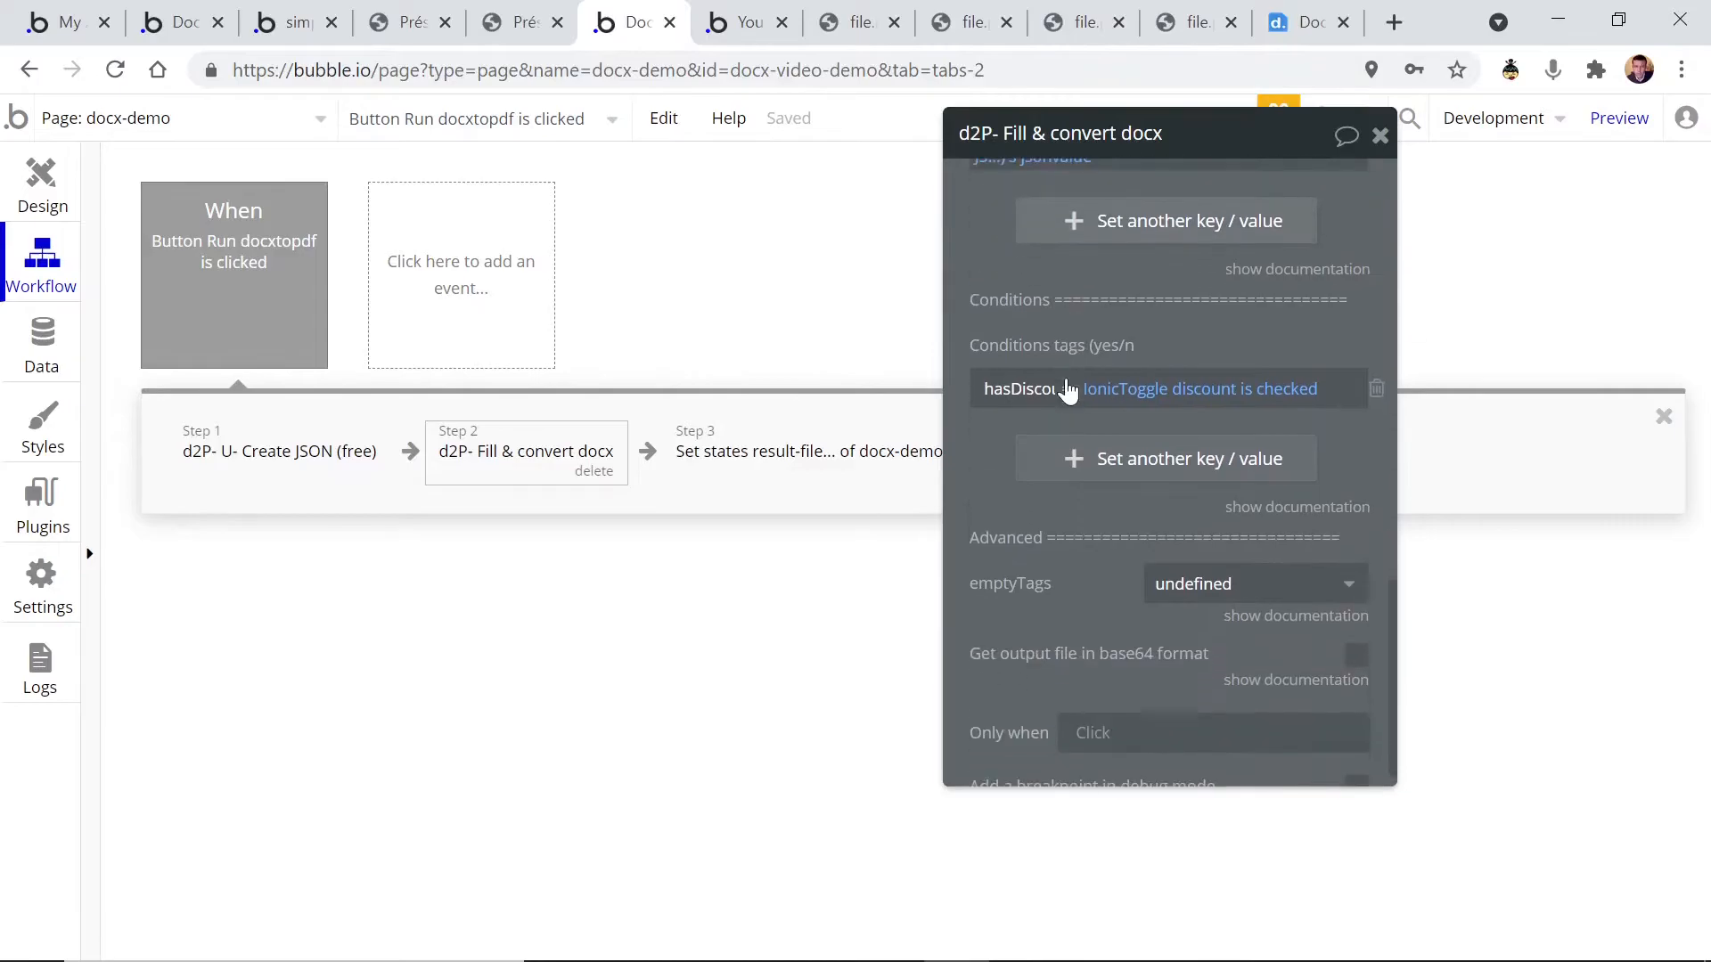
pyautogui.scroll(-1, 1066, 378)
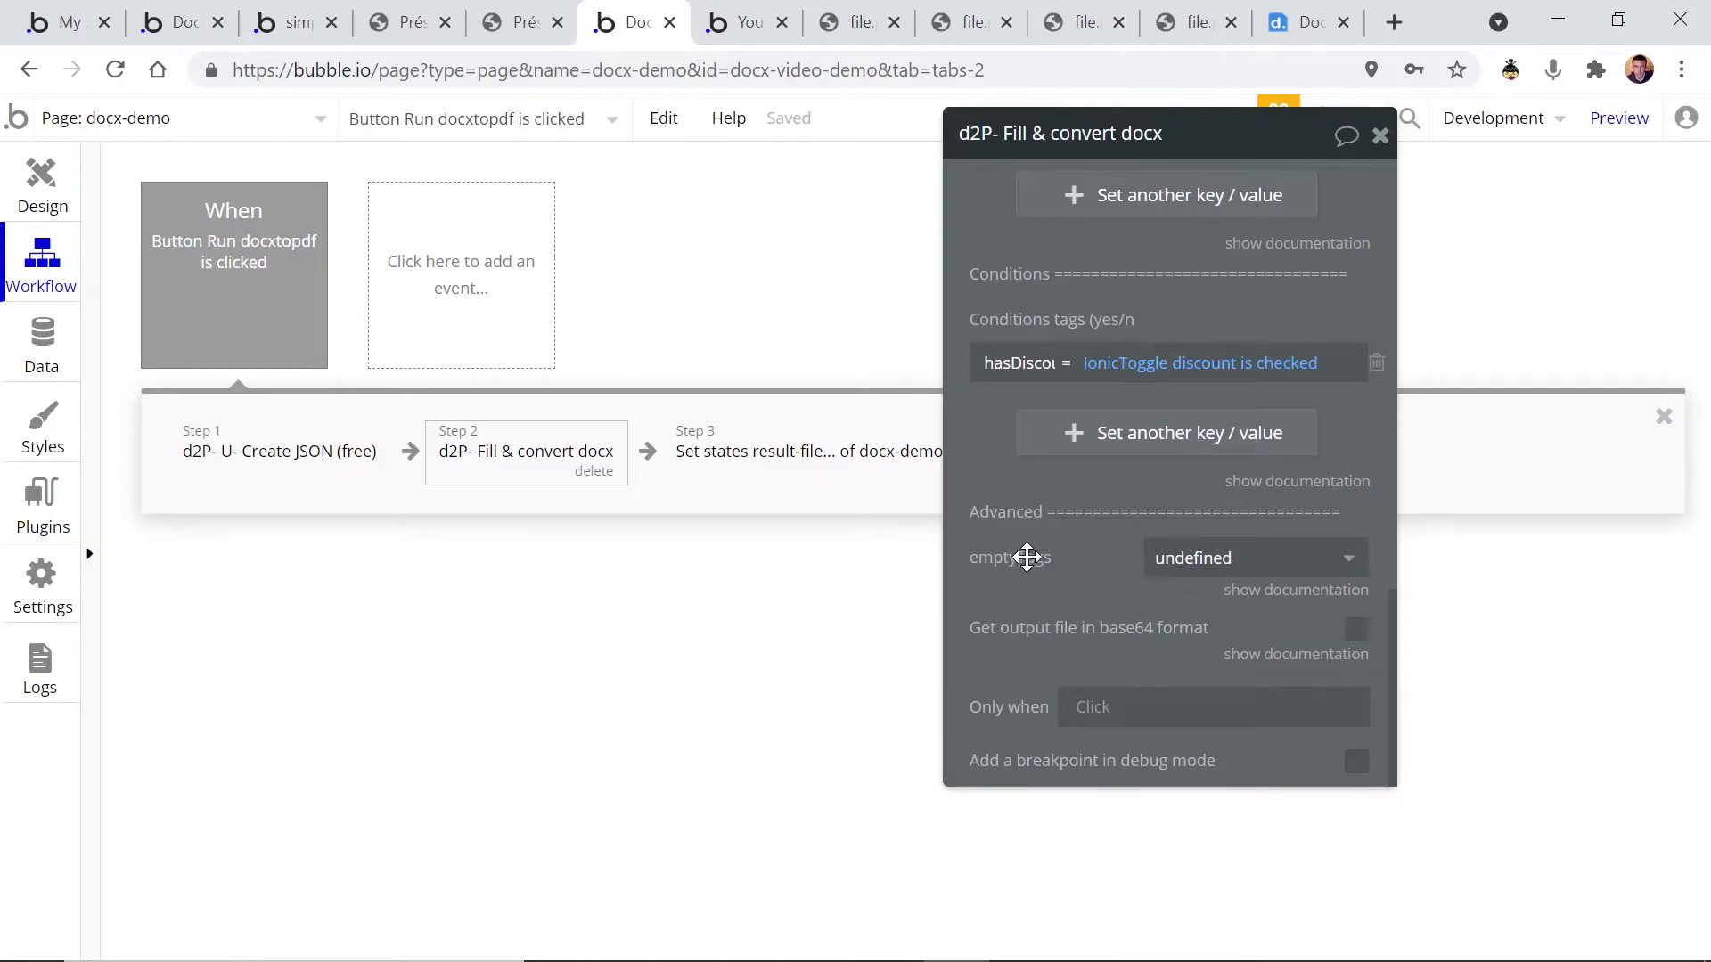
# Step: Try leaveTags and removeTags for the action's emptyTags option, and set it back to undefined
pyautogui.click(1291, 575)
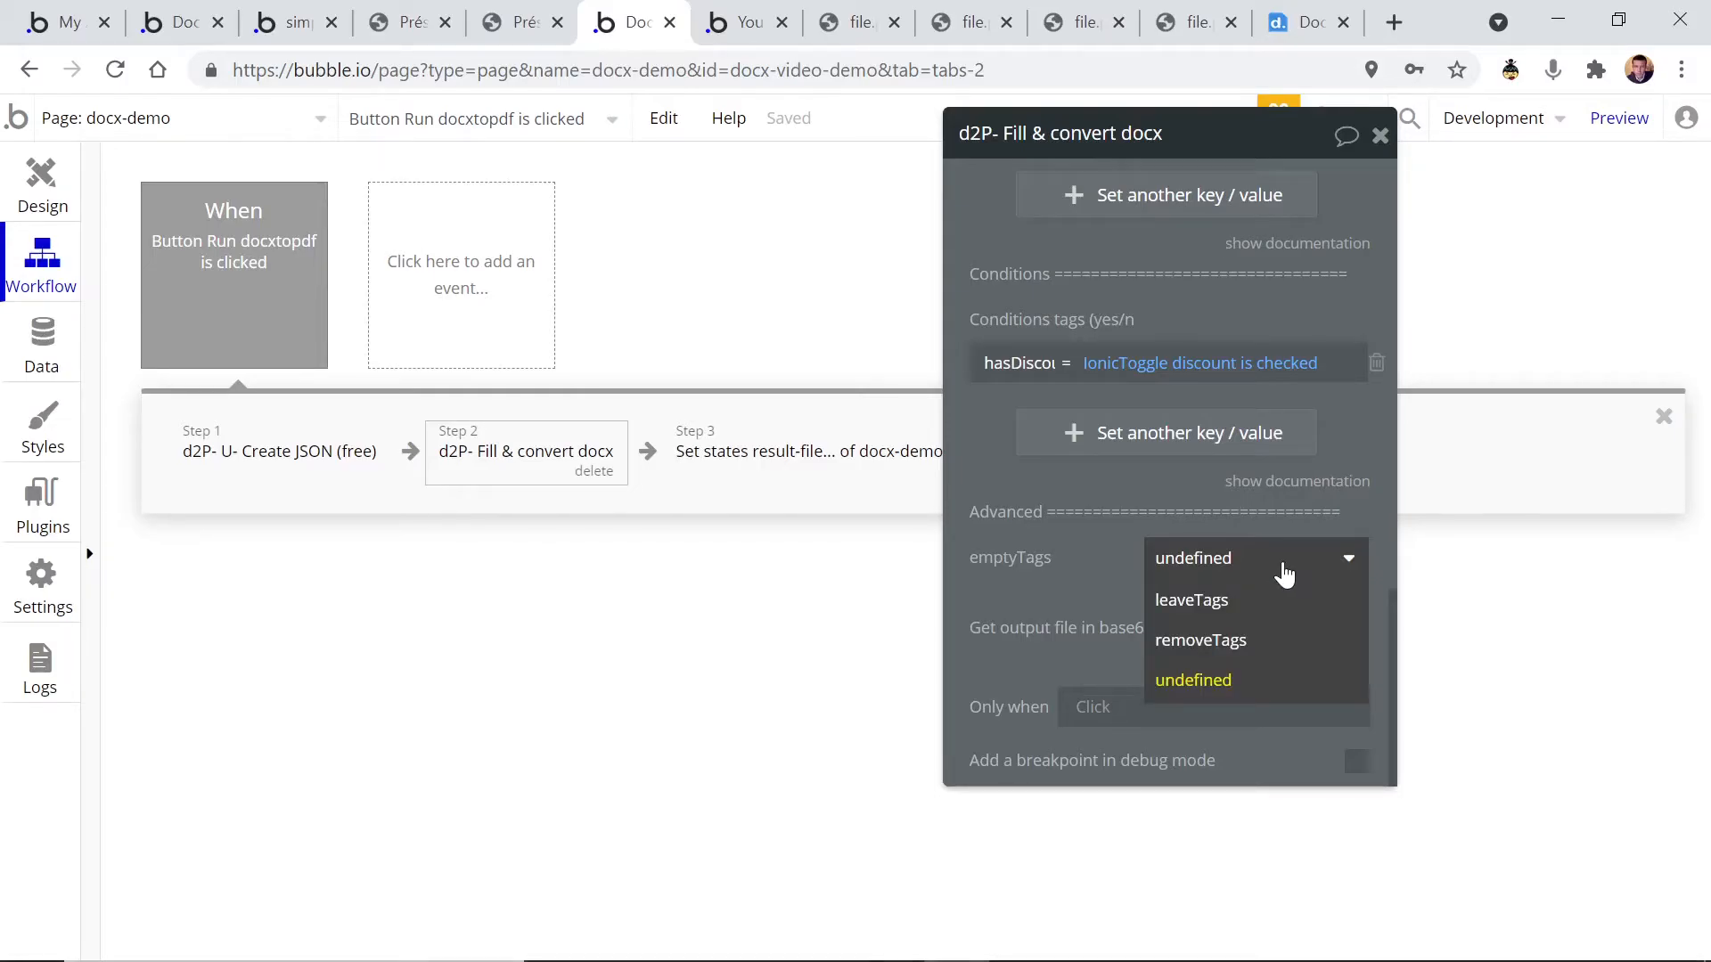
pyautogui.click(1250, 606)
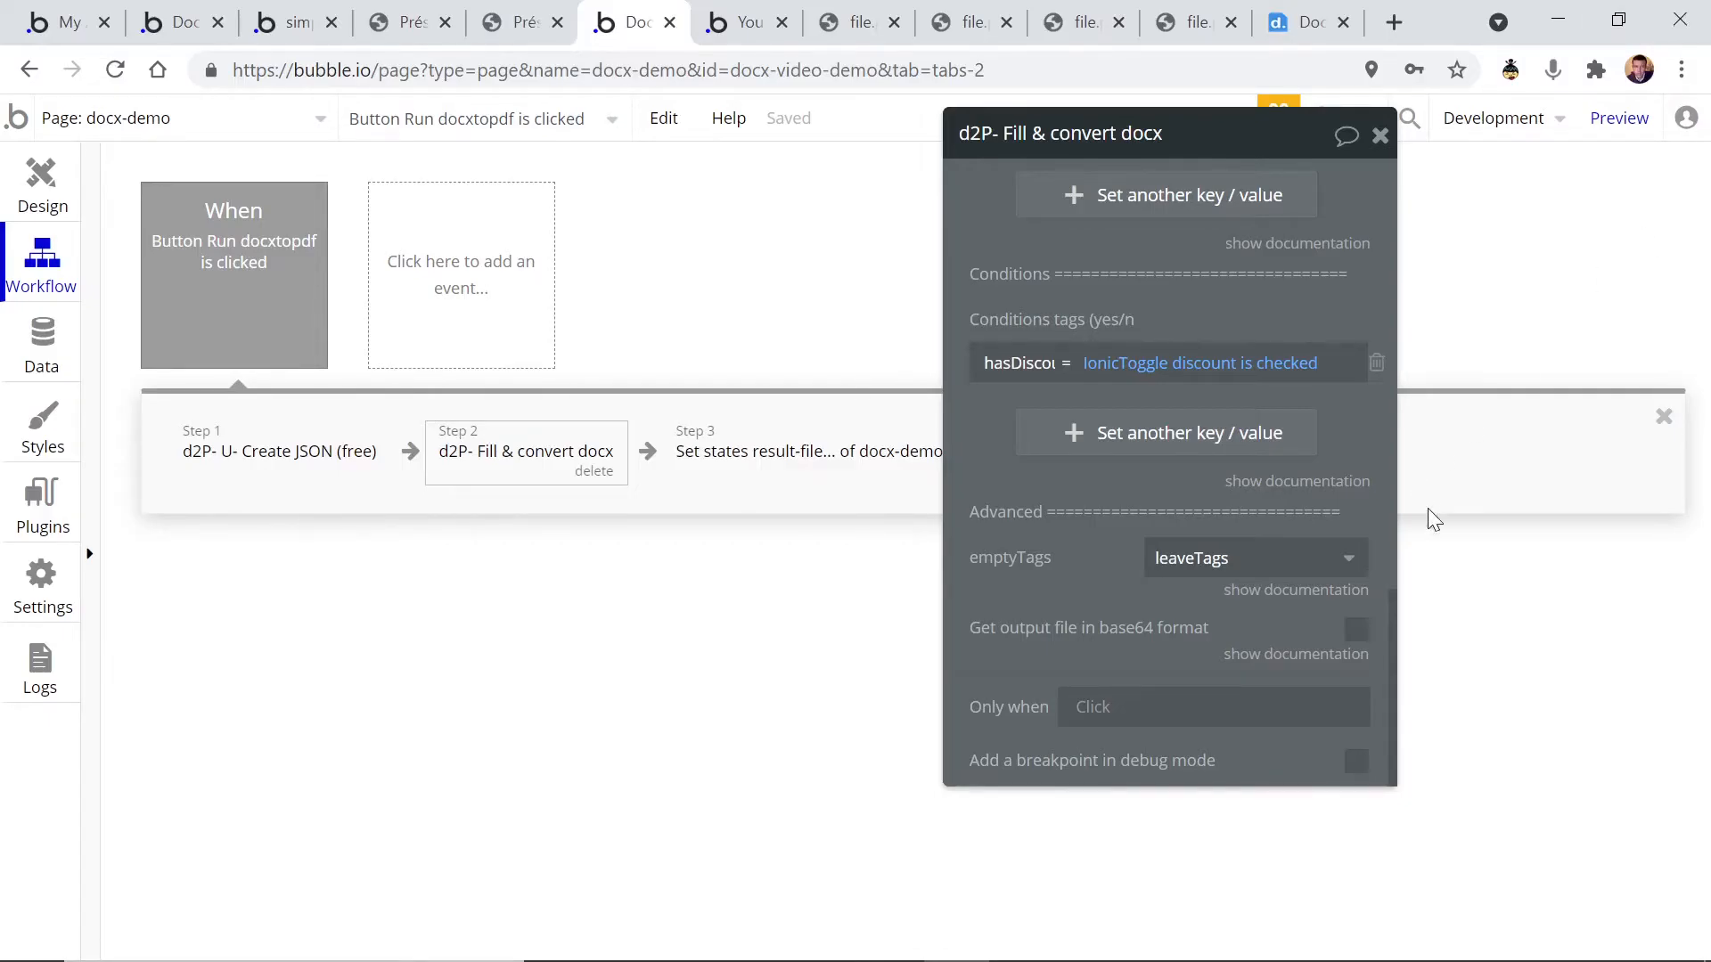
pyautogui.click(1304, 561)
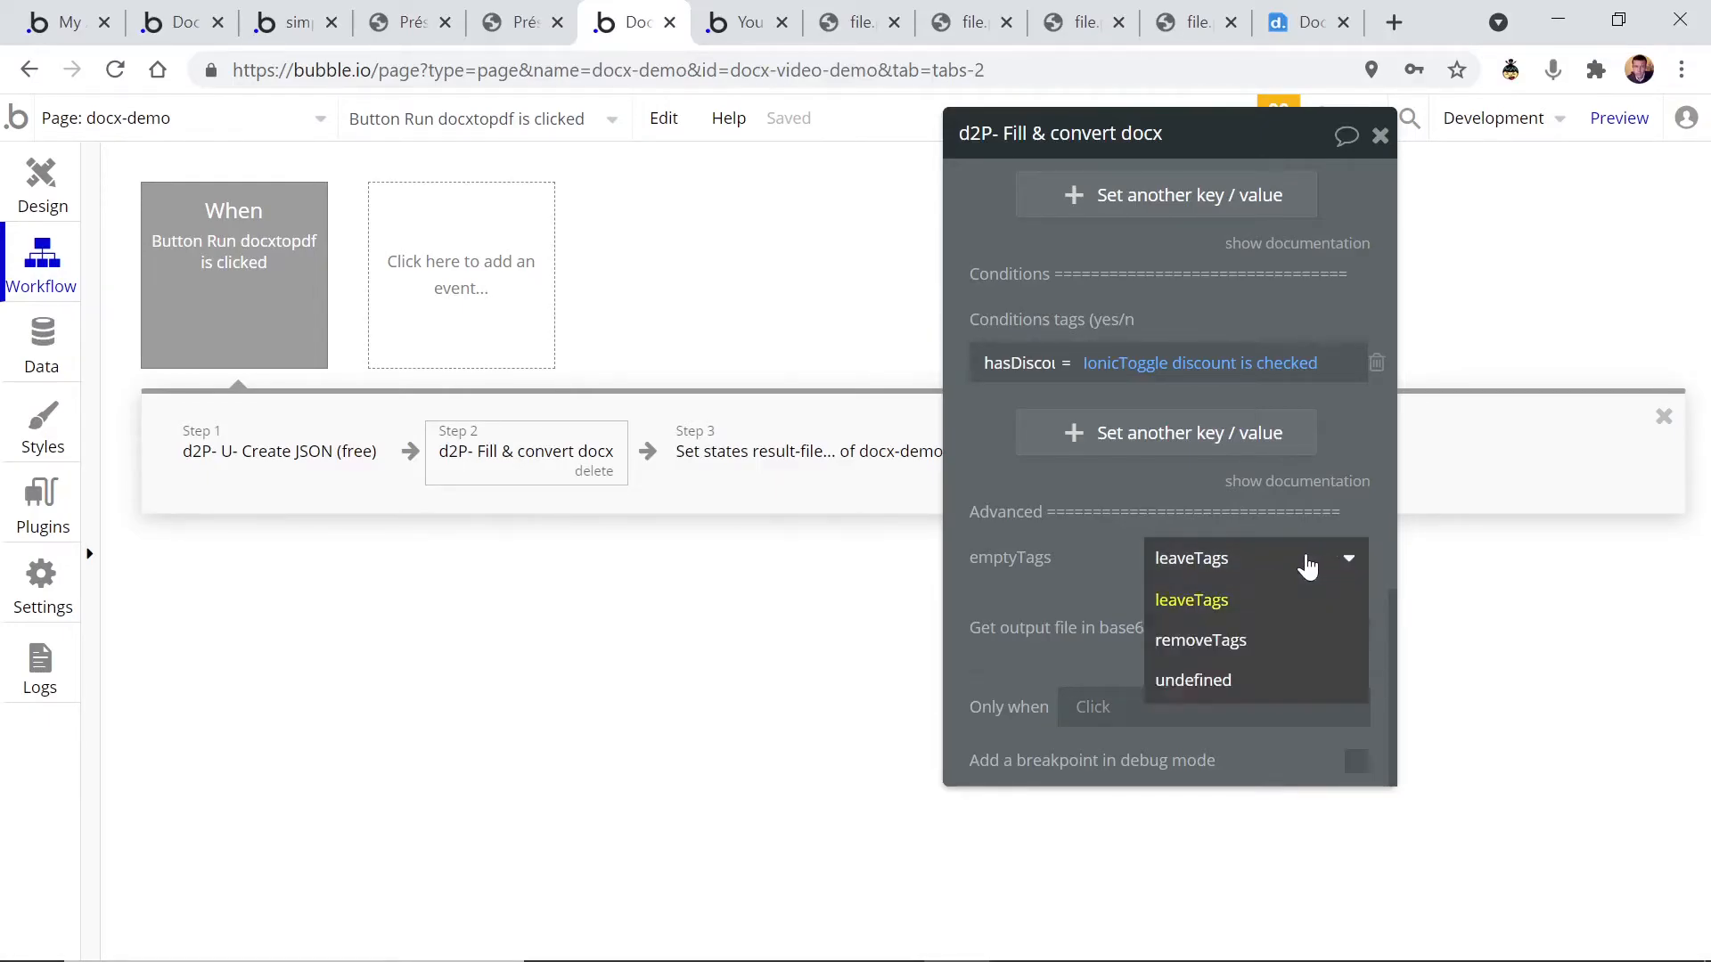
pyautogui.click(1257, 651)
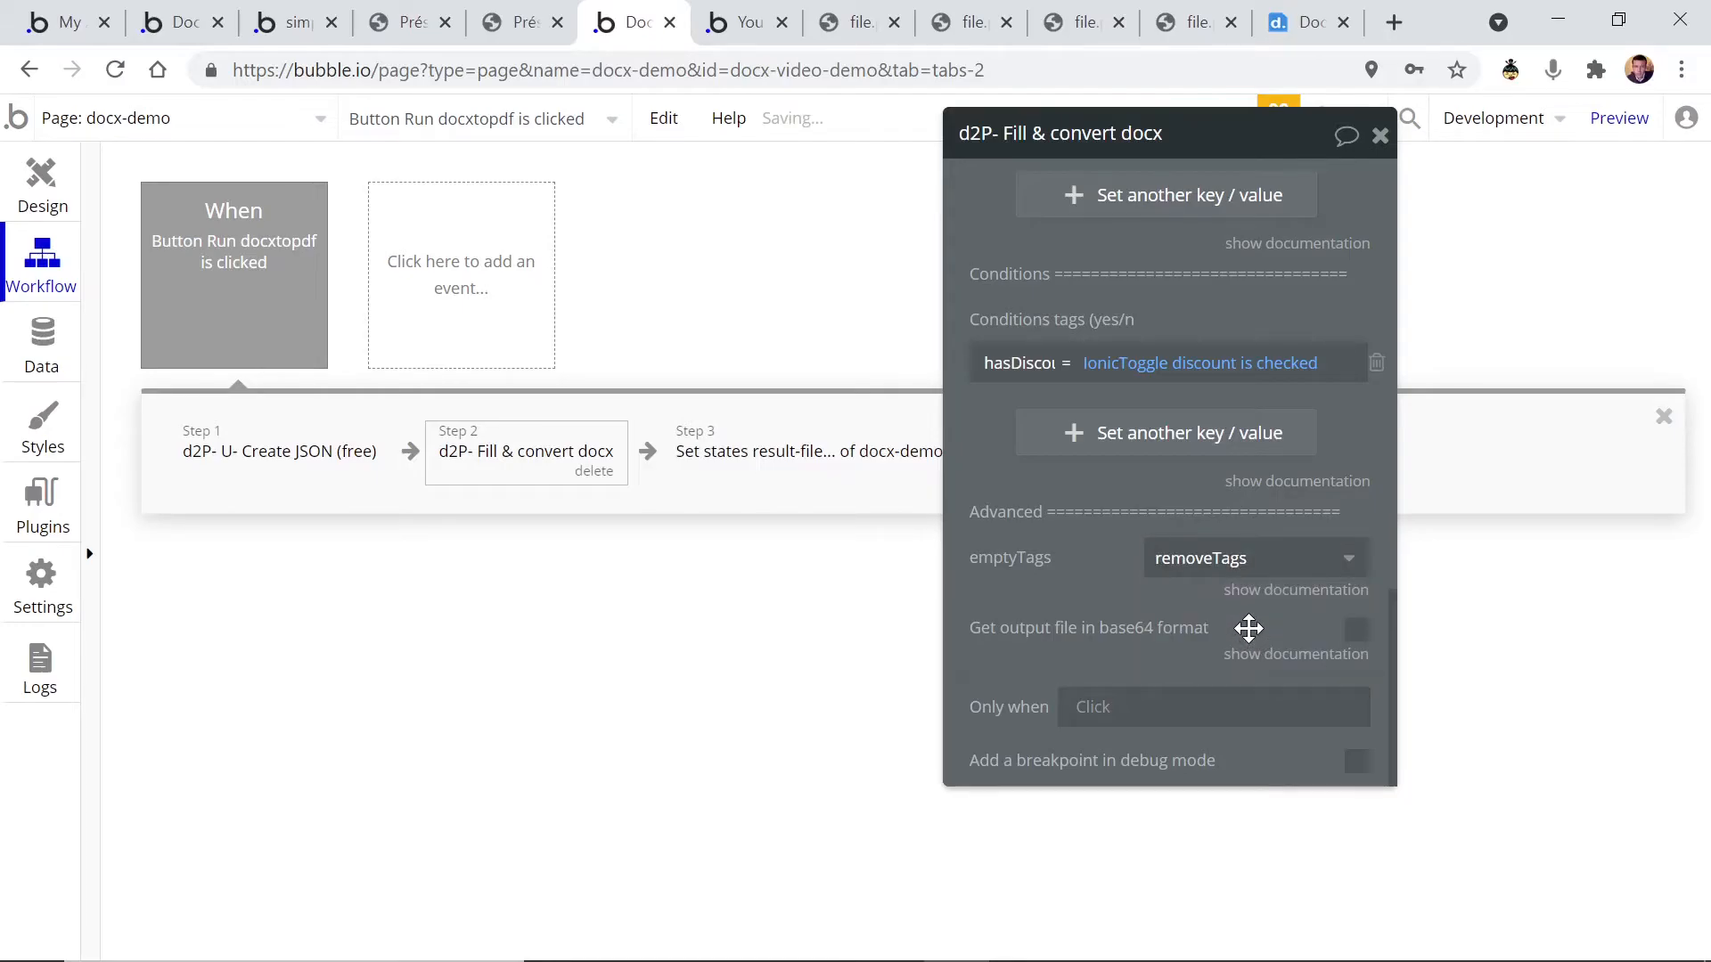
pyautogui.click(1347, 581)
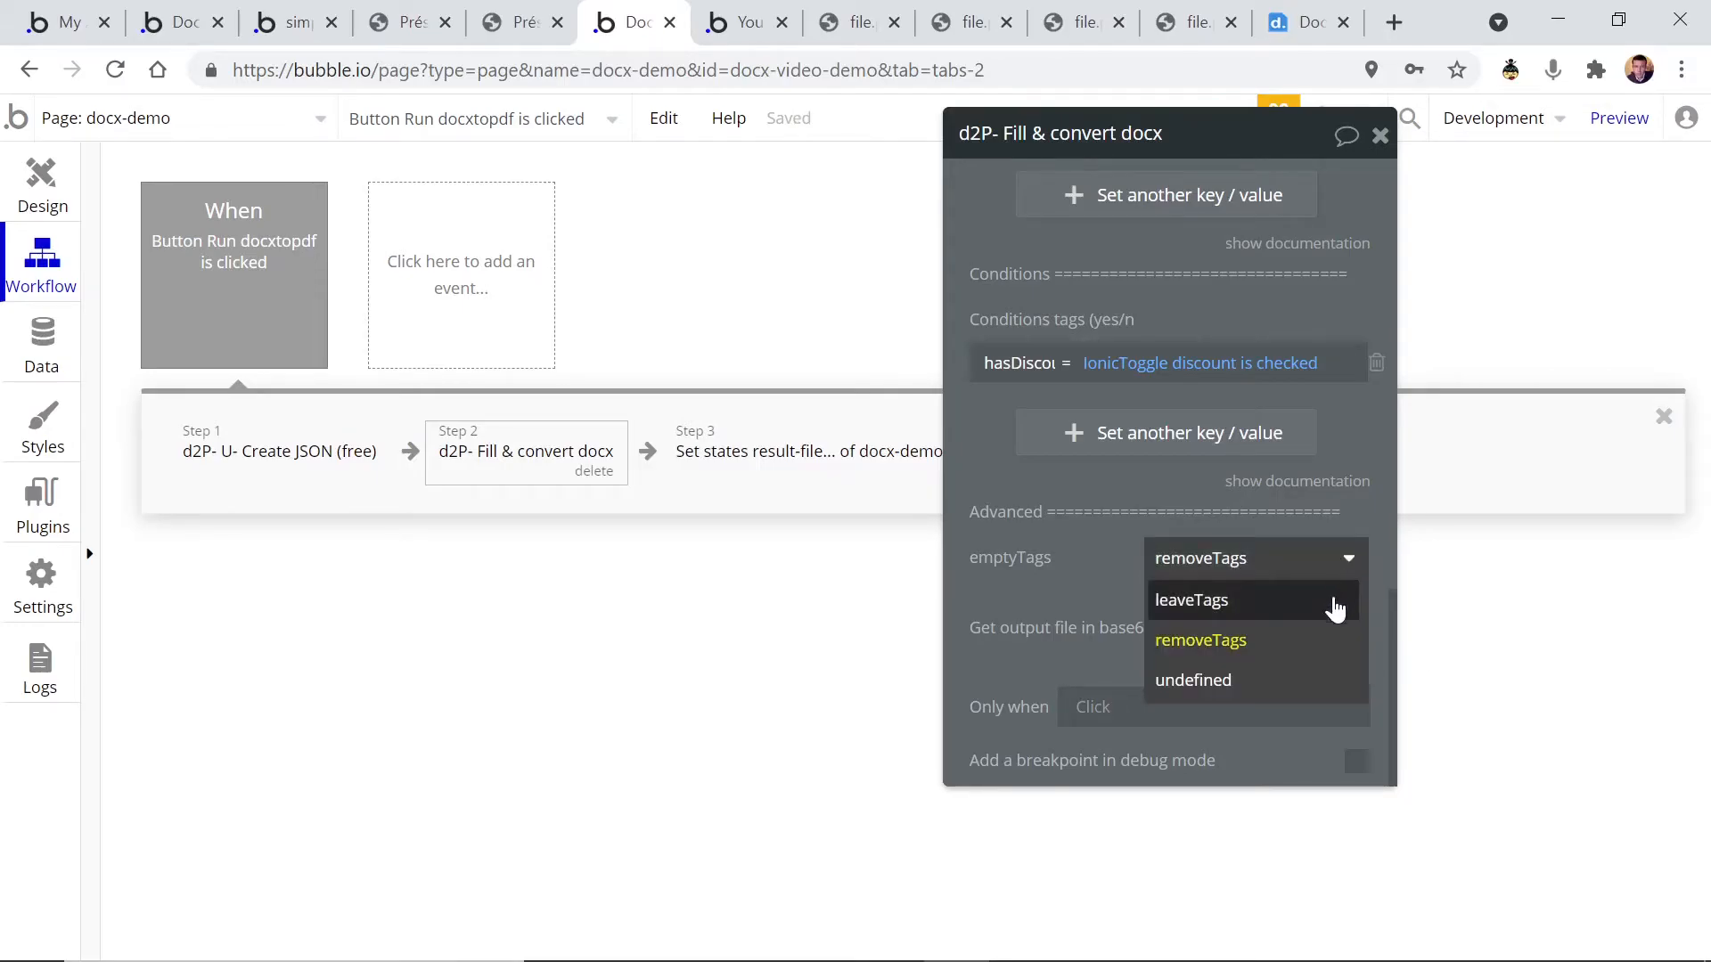
pyautogui.click(1299, 689)
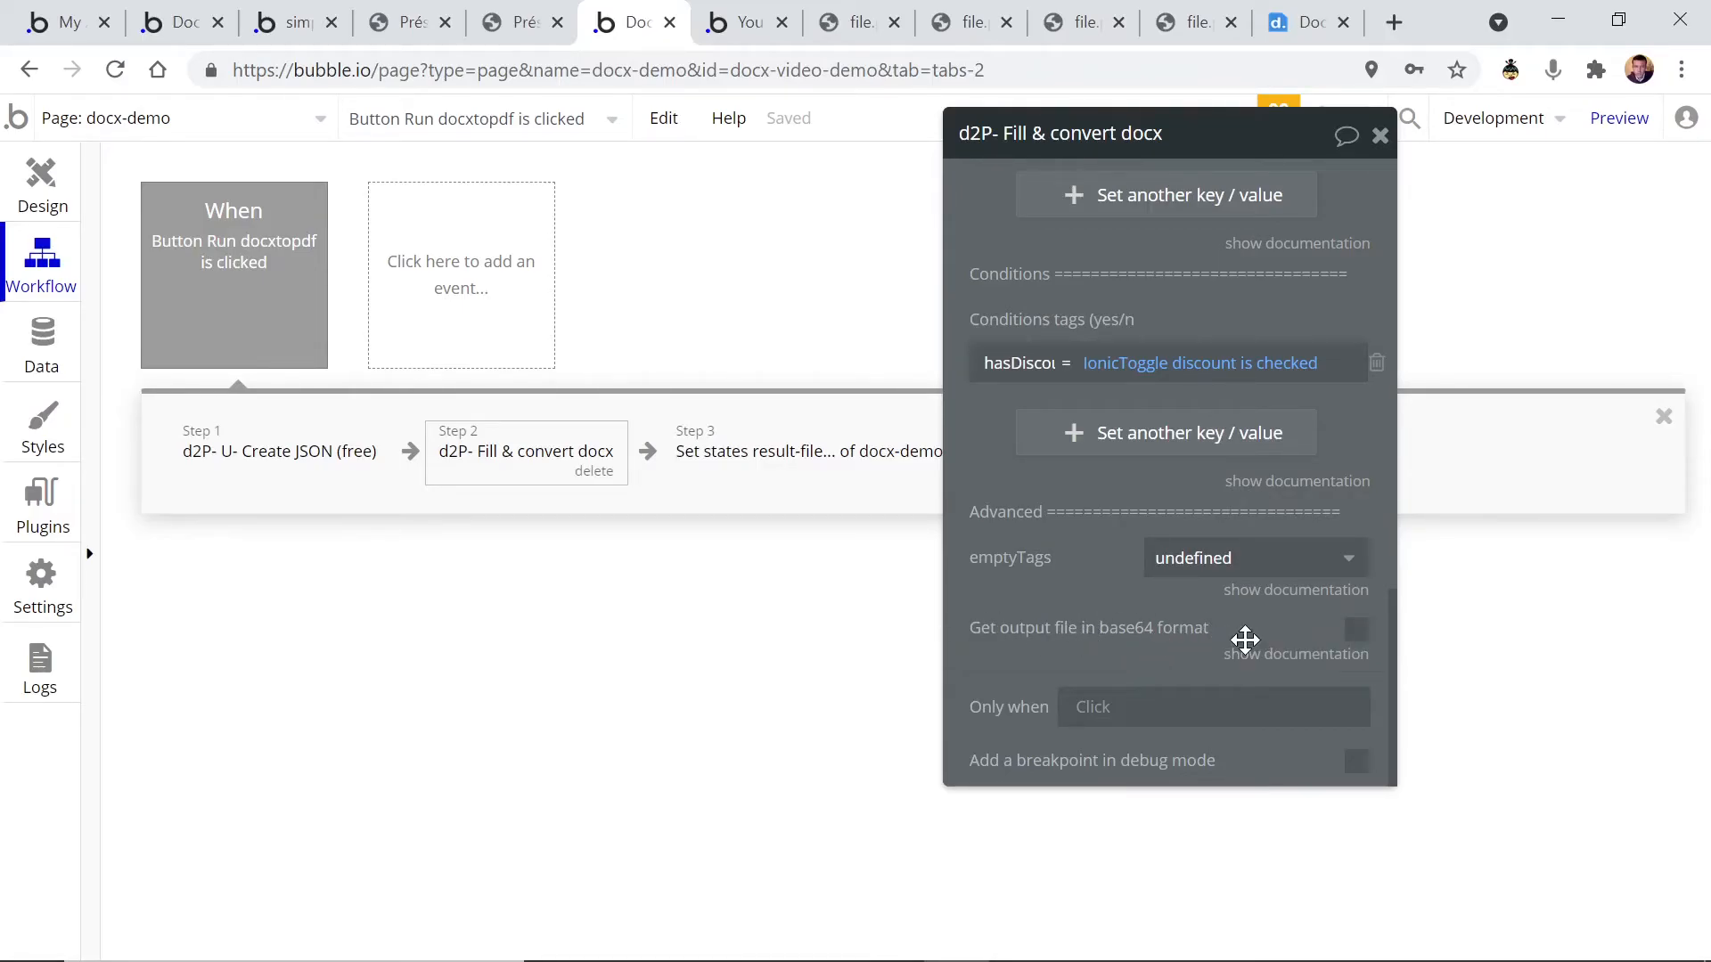
# Step: Enable base64 output for the conversion and list the step 2 outputs available for the result-file state's value
pyautogui.click(1353, 634)
pyautogui.click(784, 456)
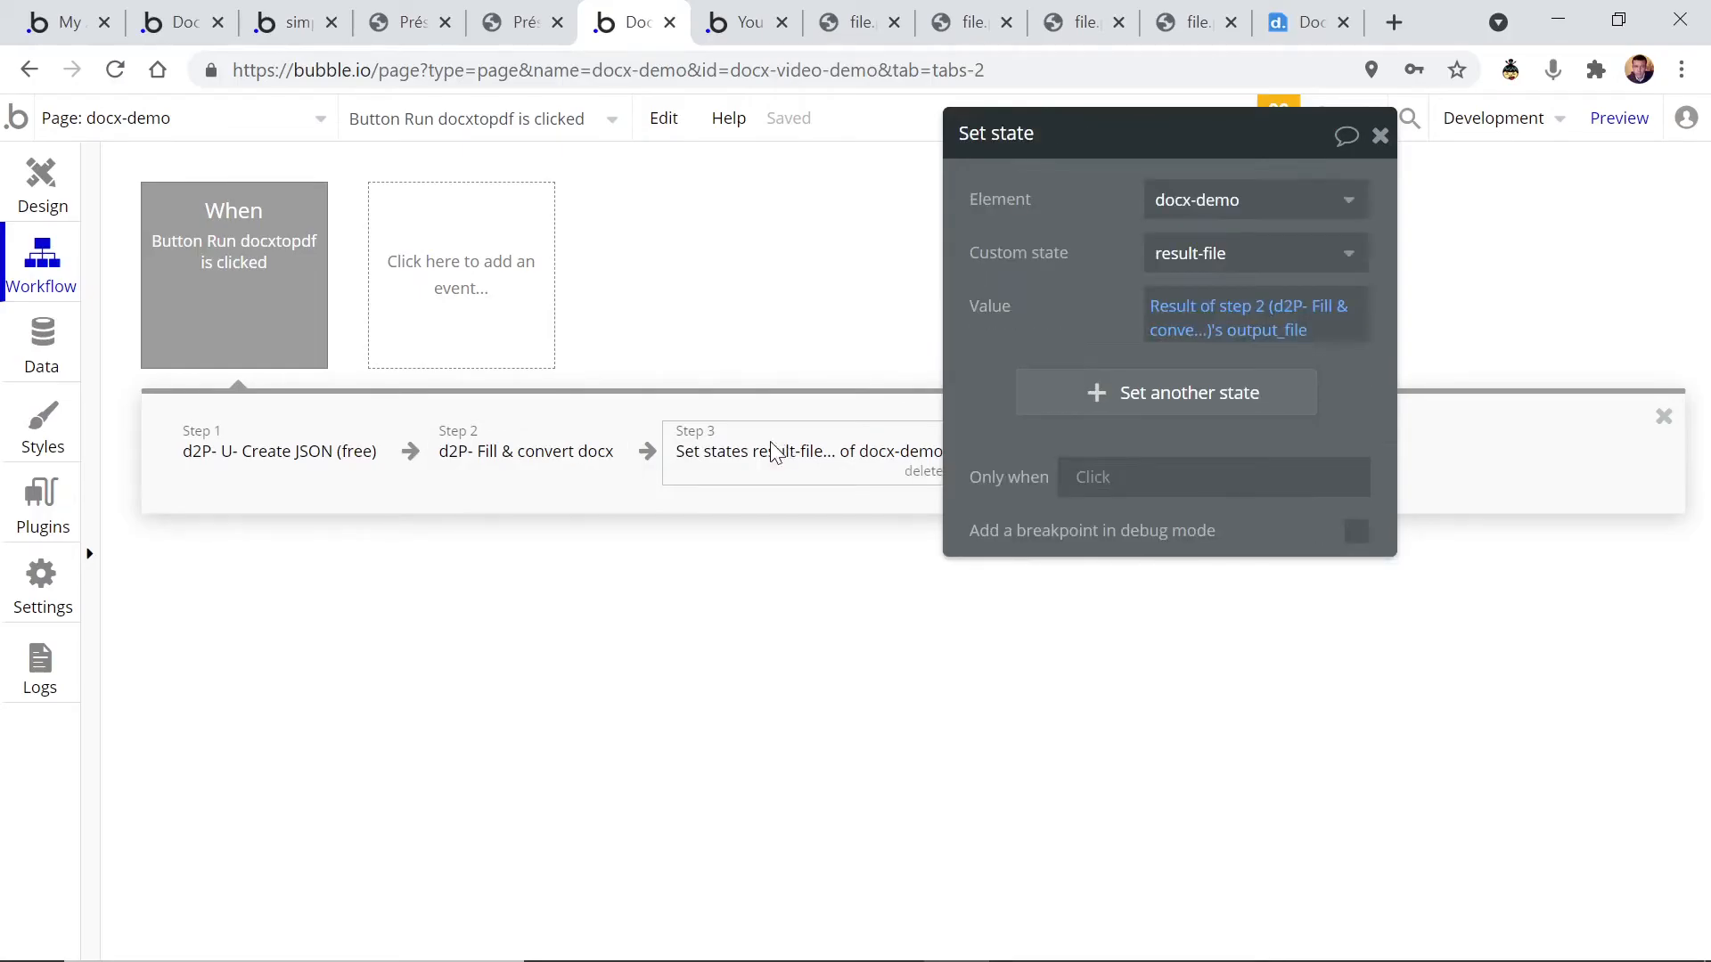
pyautogui.click(1268, 340)
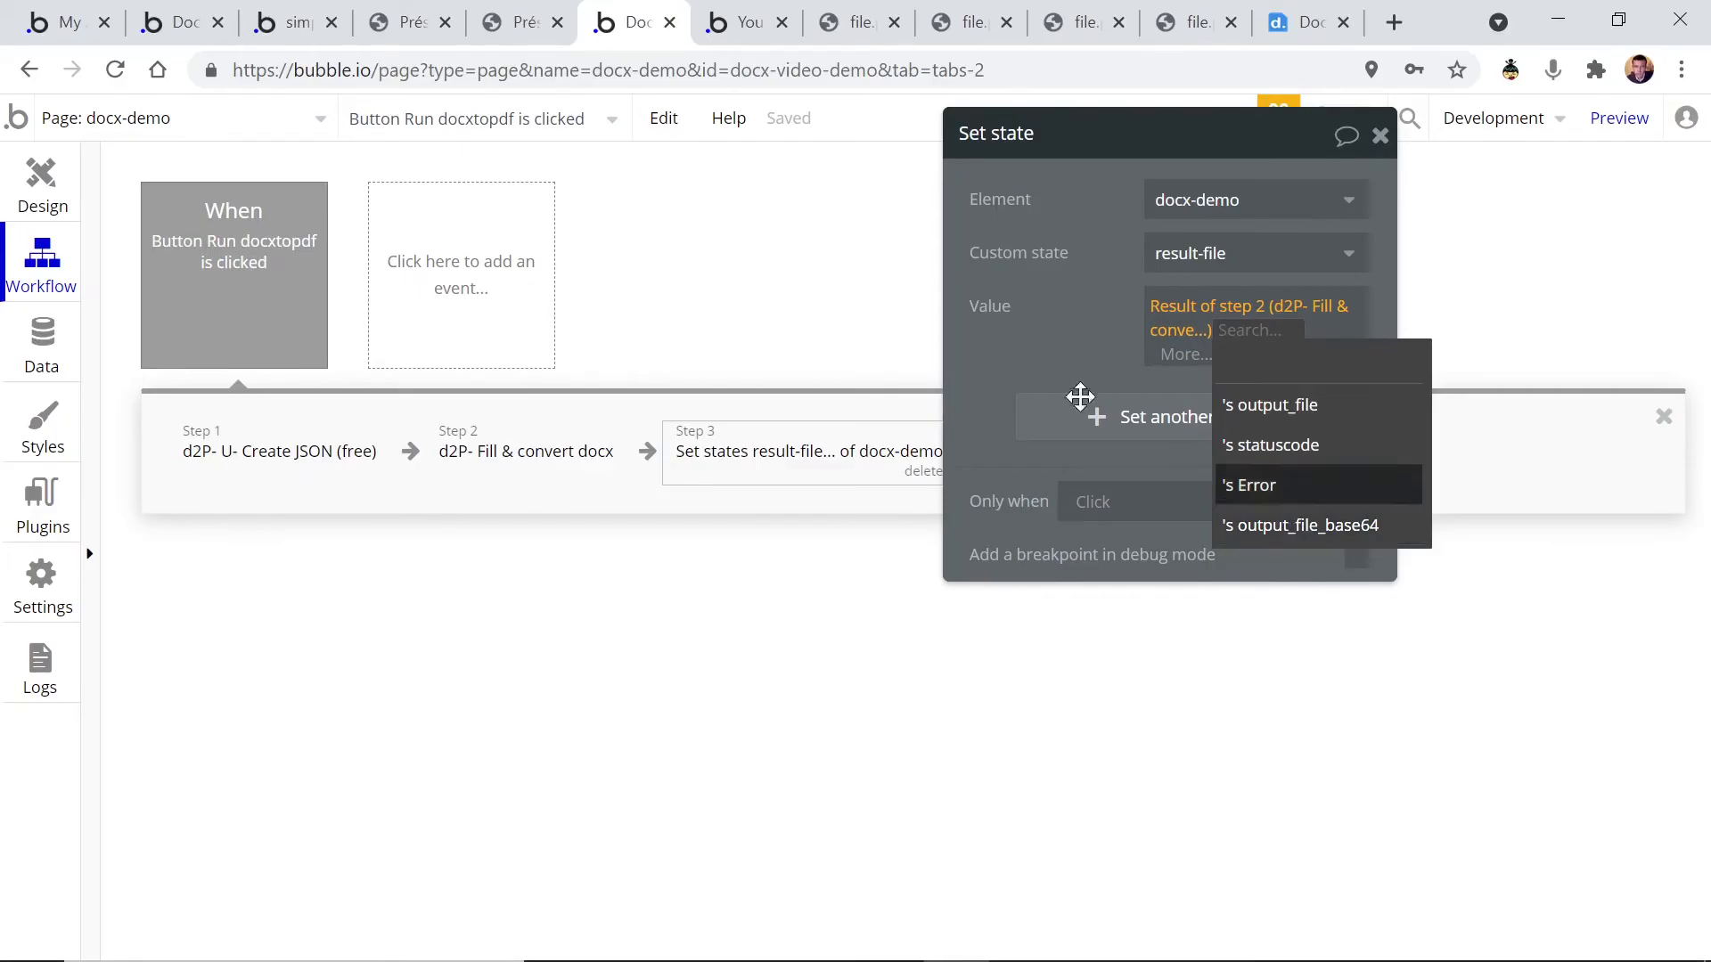
# Step: Return to the d2P- Fill & convert docx action and turn off its base64 output
pyautogui.click(590, 450)
pyautogui.scroll(-10, 1279, 624)
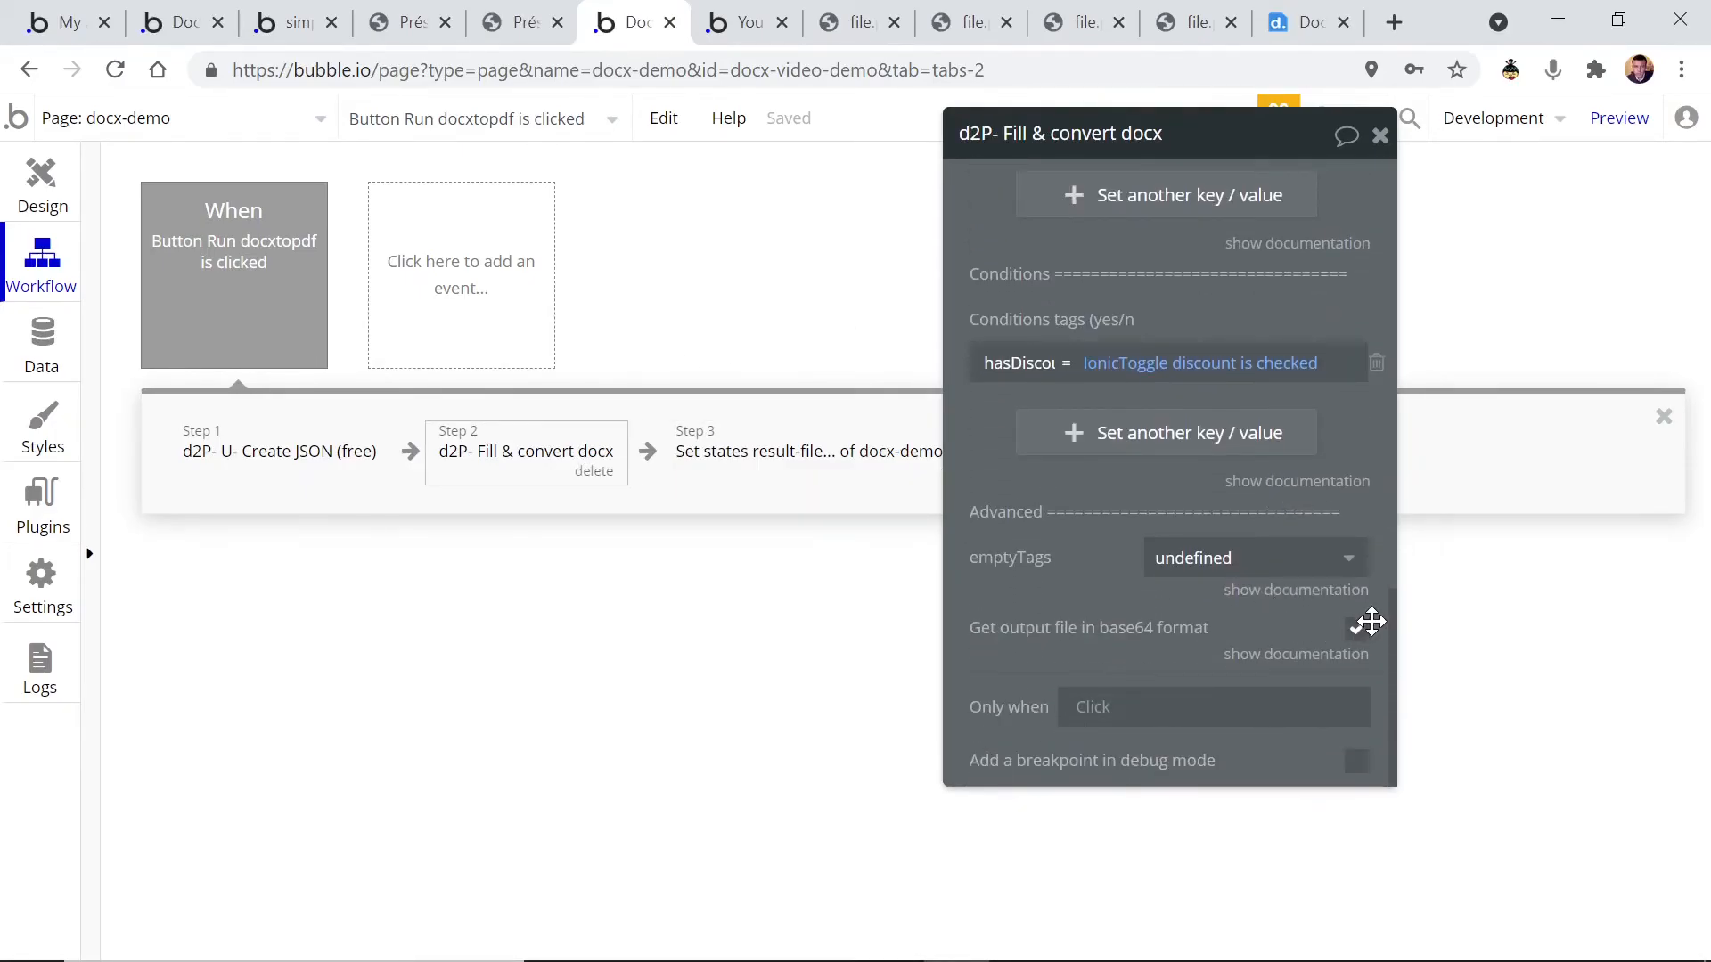
pyautogui.click(1357, 628)
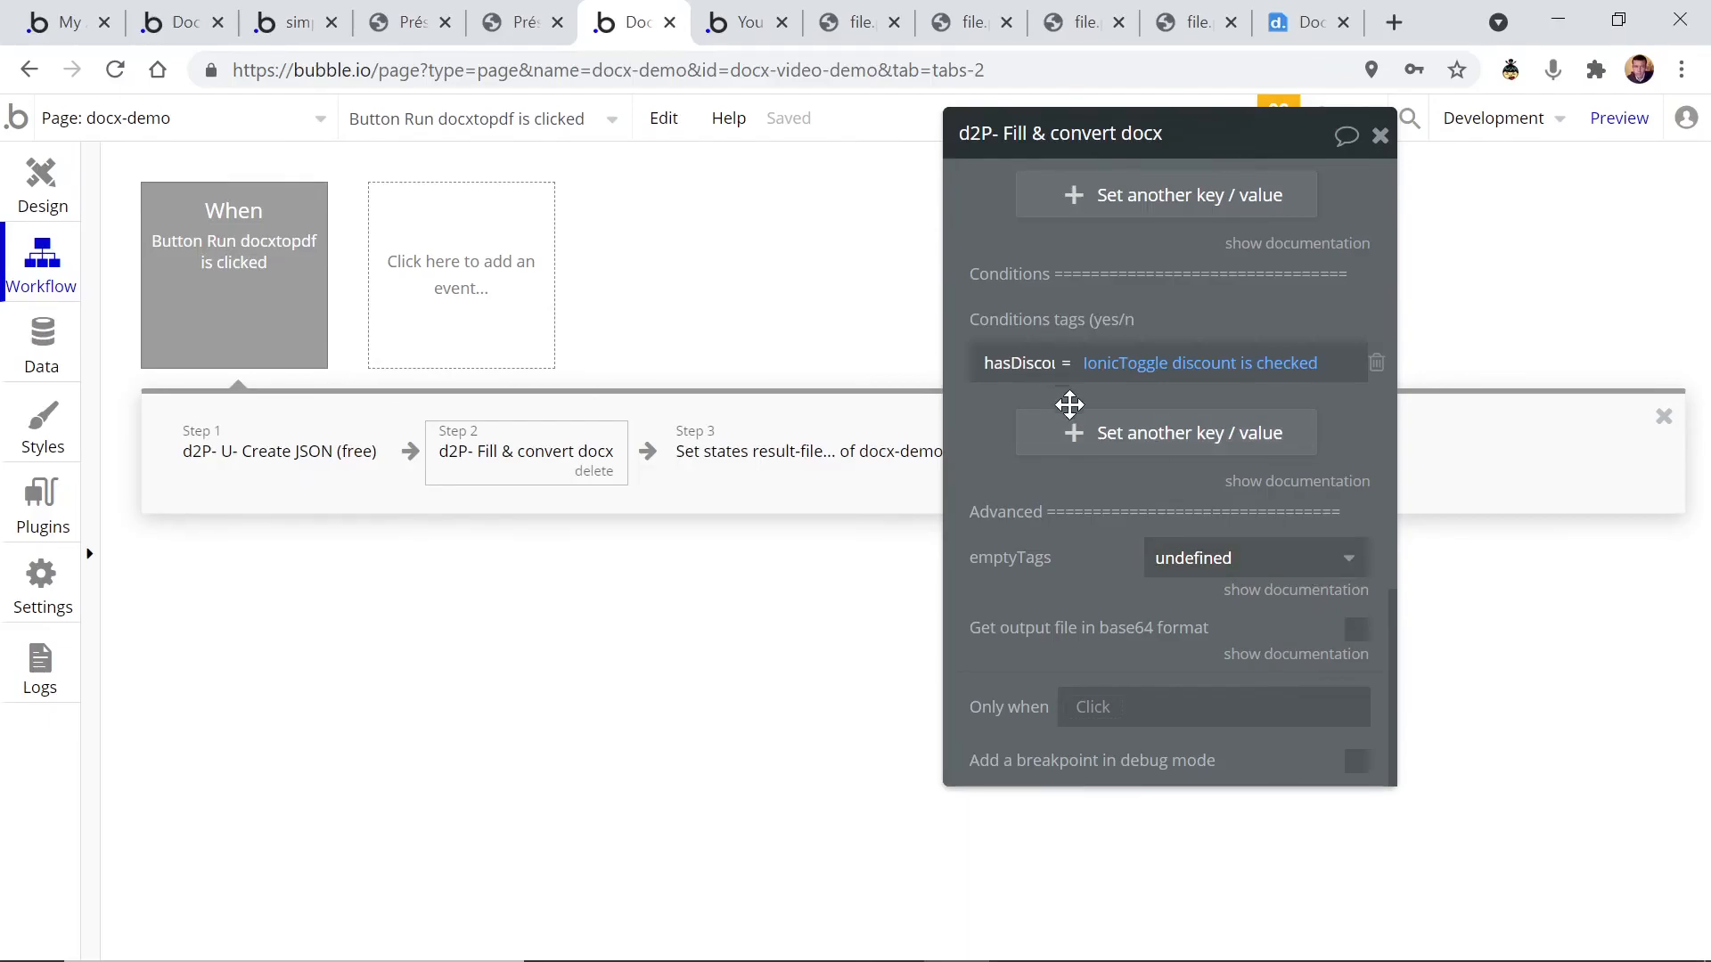
# Step: Review the action's loop data, image tag and text substitution tags once more
pyautogui.scroll(5, 1172, 508)
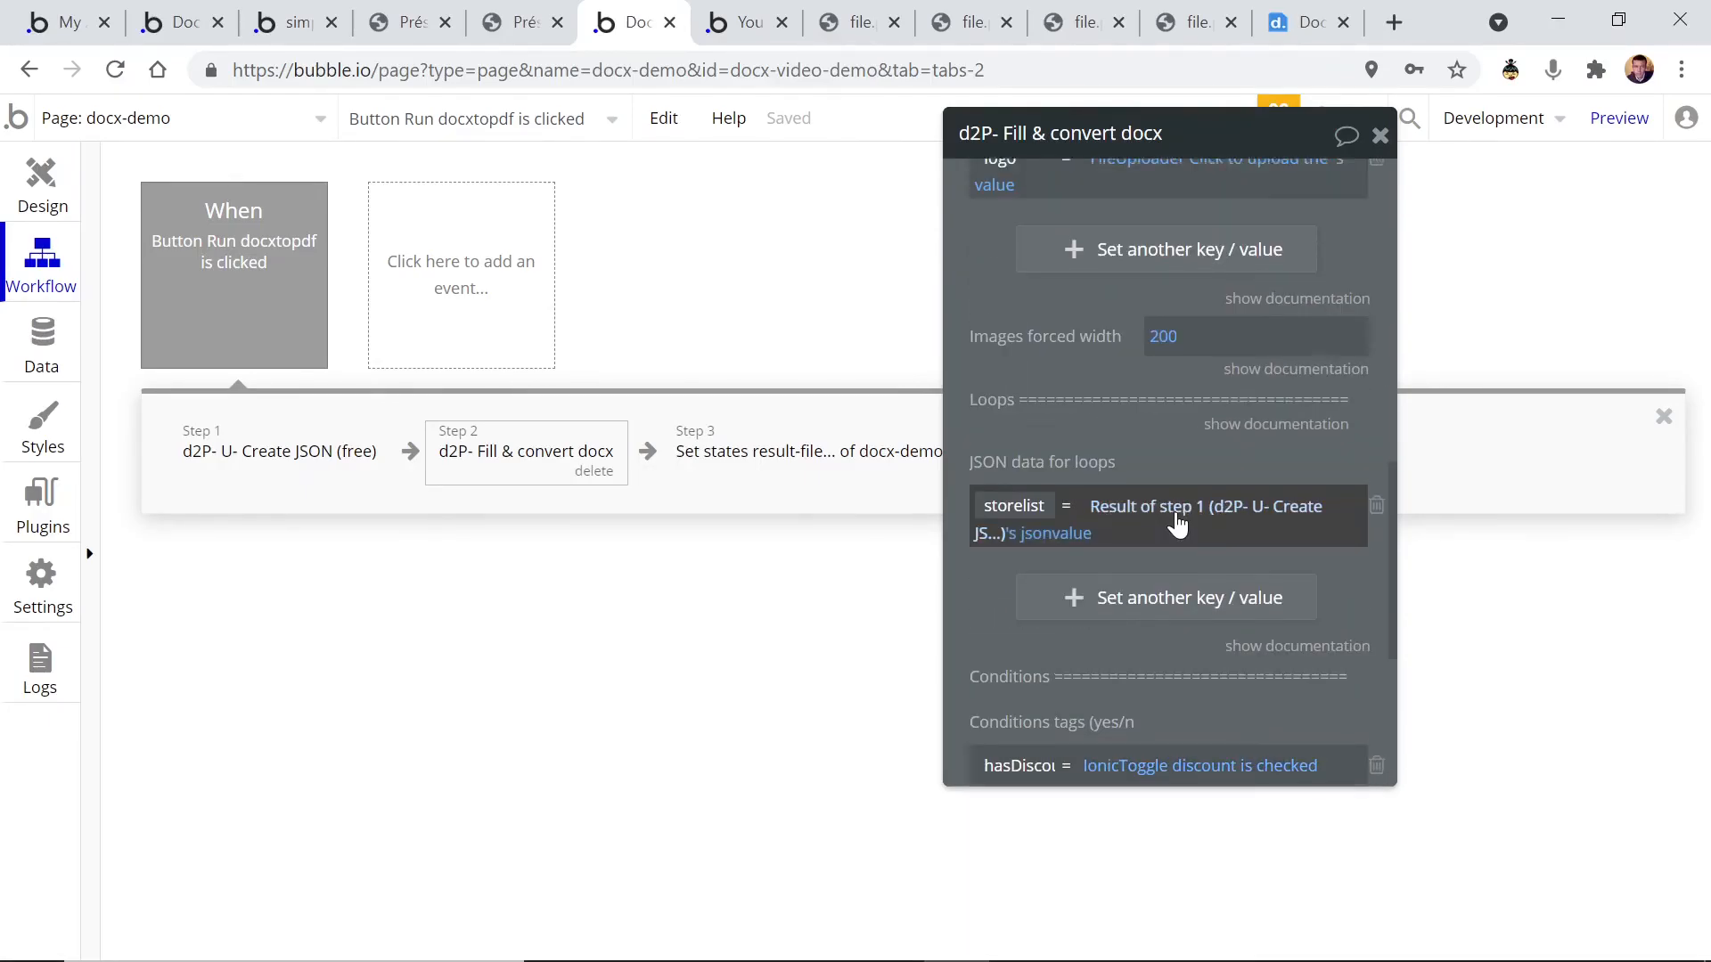
pyautogui.scroll(5, 1176, 517)
pyautogui.scroll(7, 1358, 450)
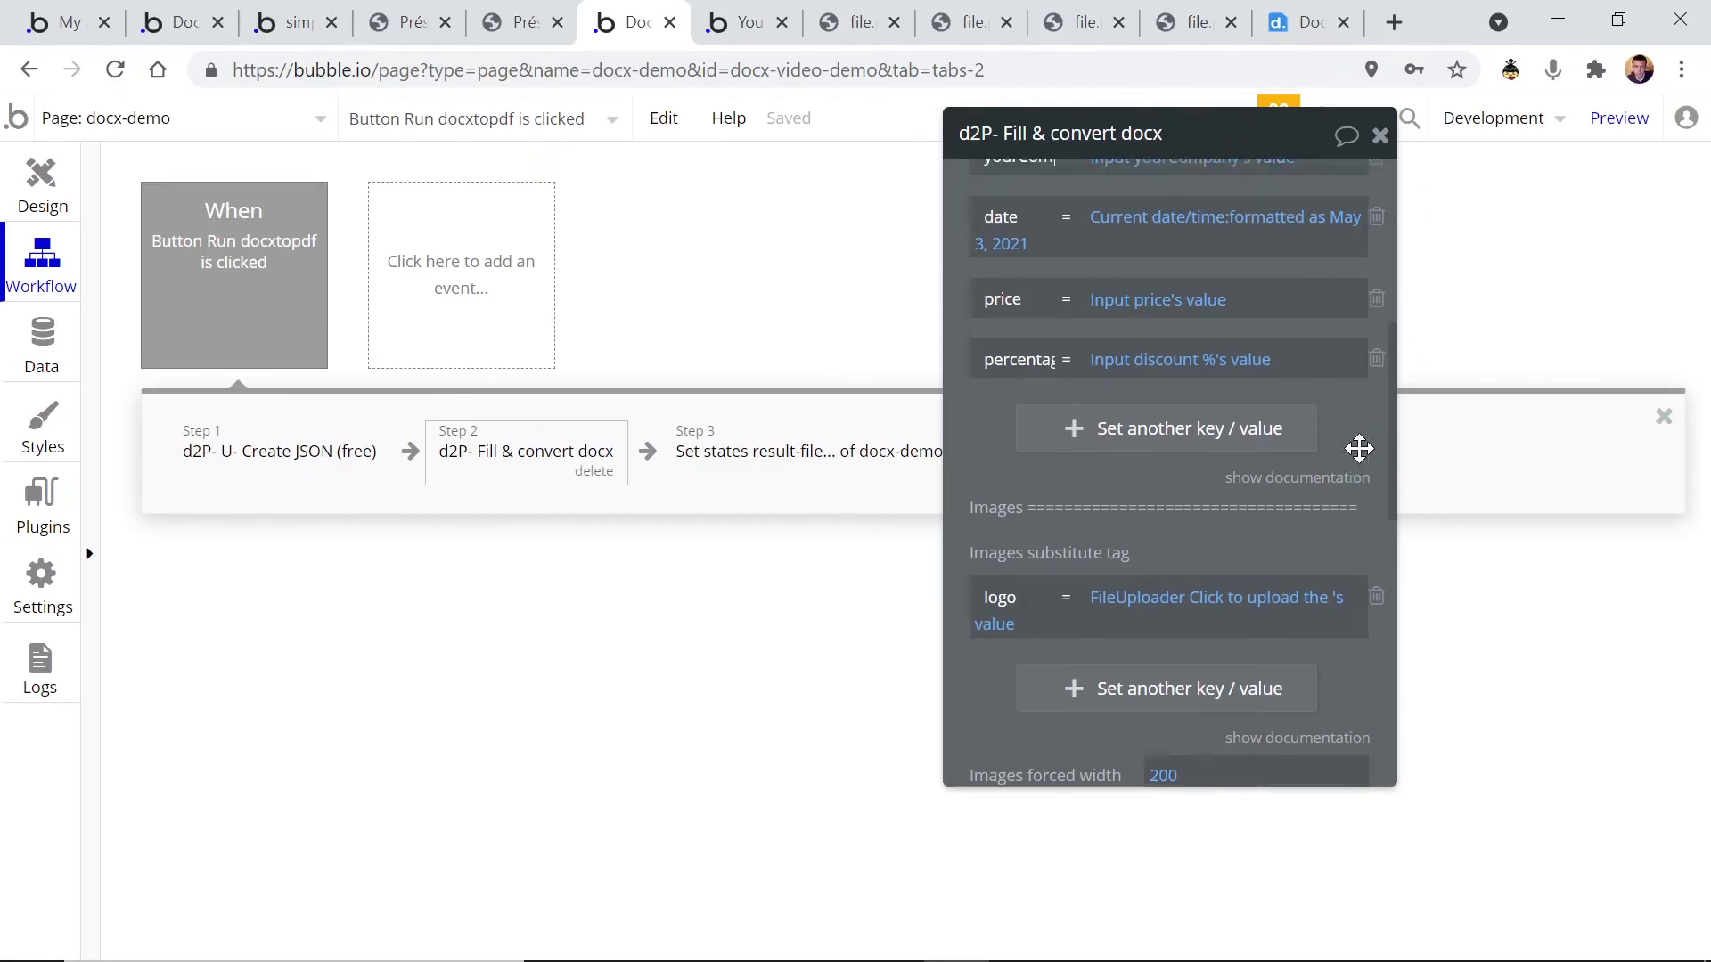